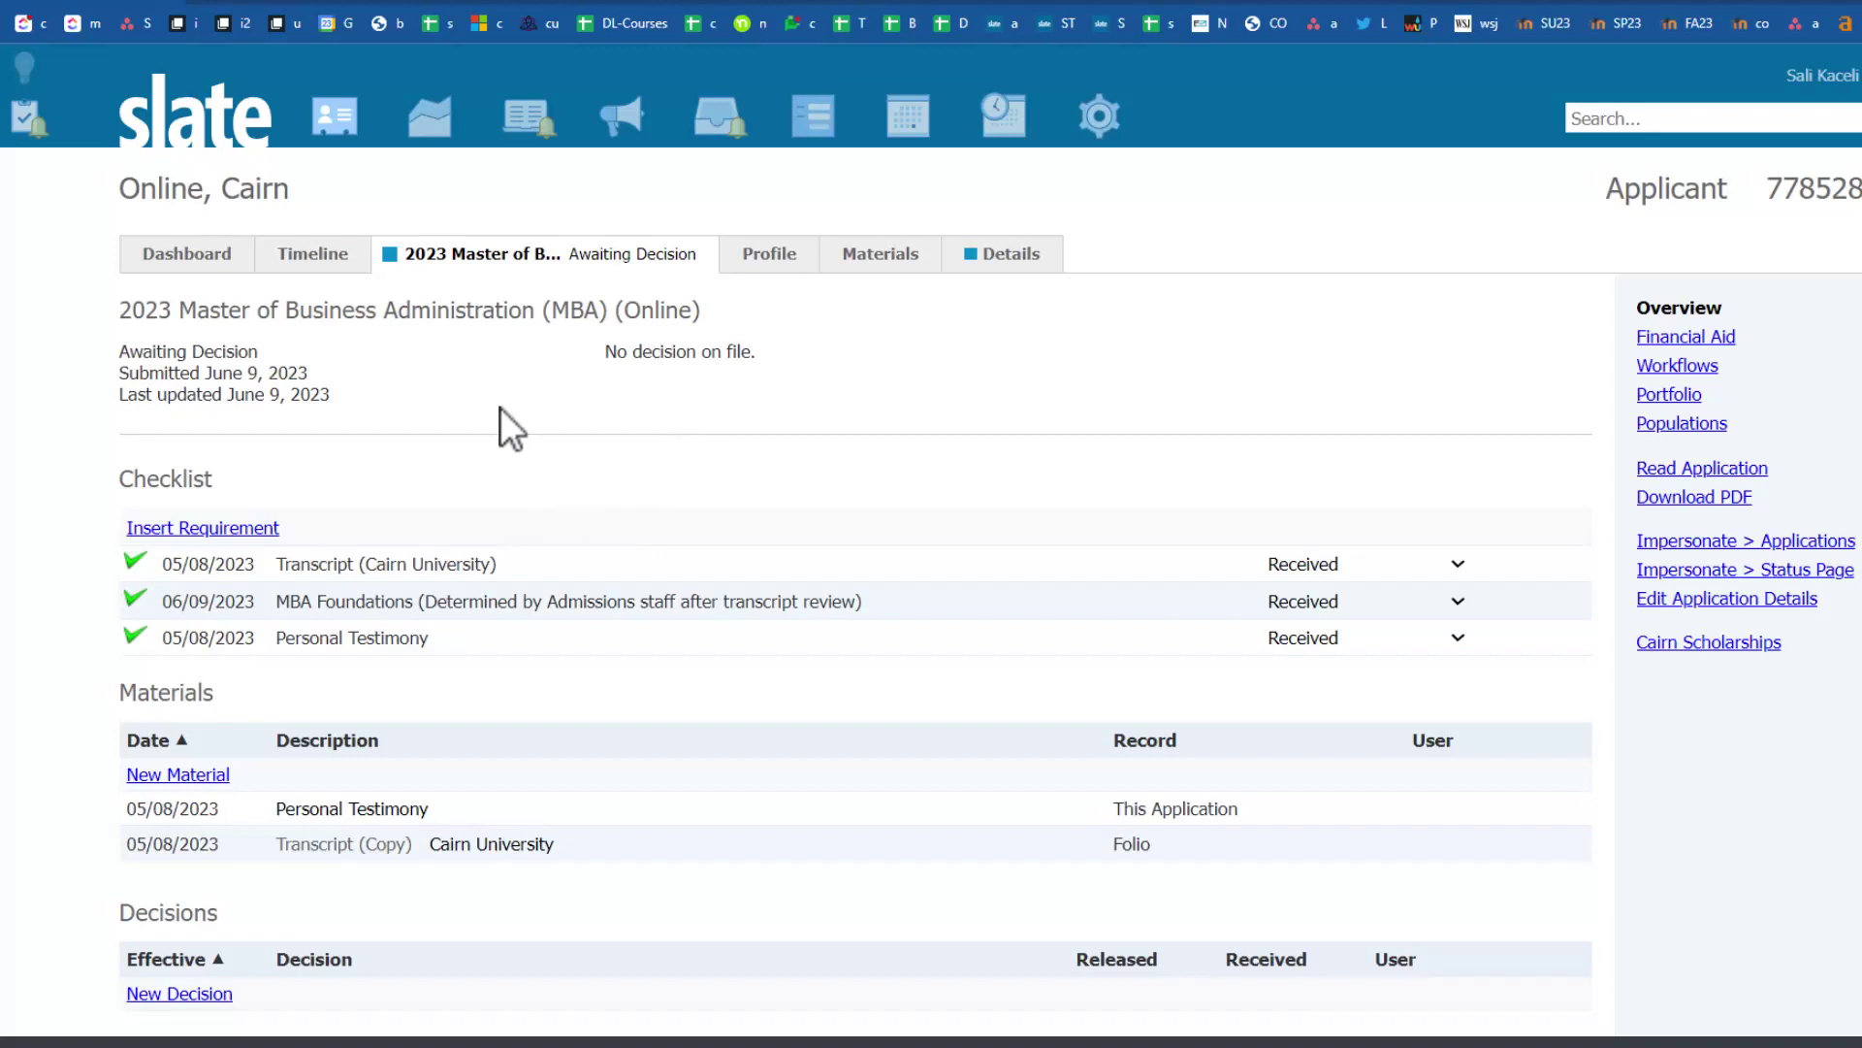
# Step: Examine the MBA application's checklist, including the status choices for the Cairn University transcript
pyautogui.scroll(-1, 130, 540)
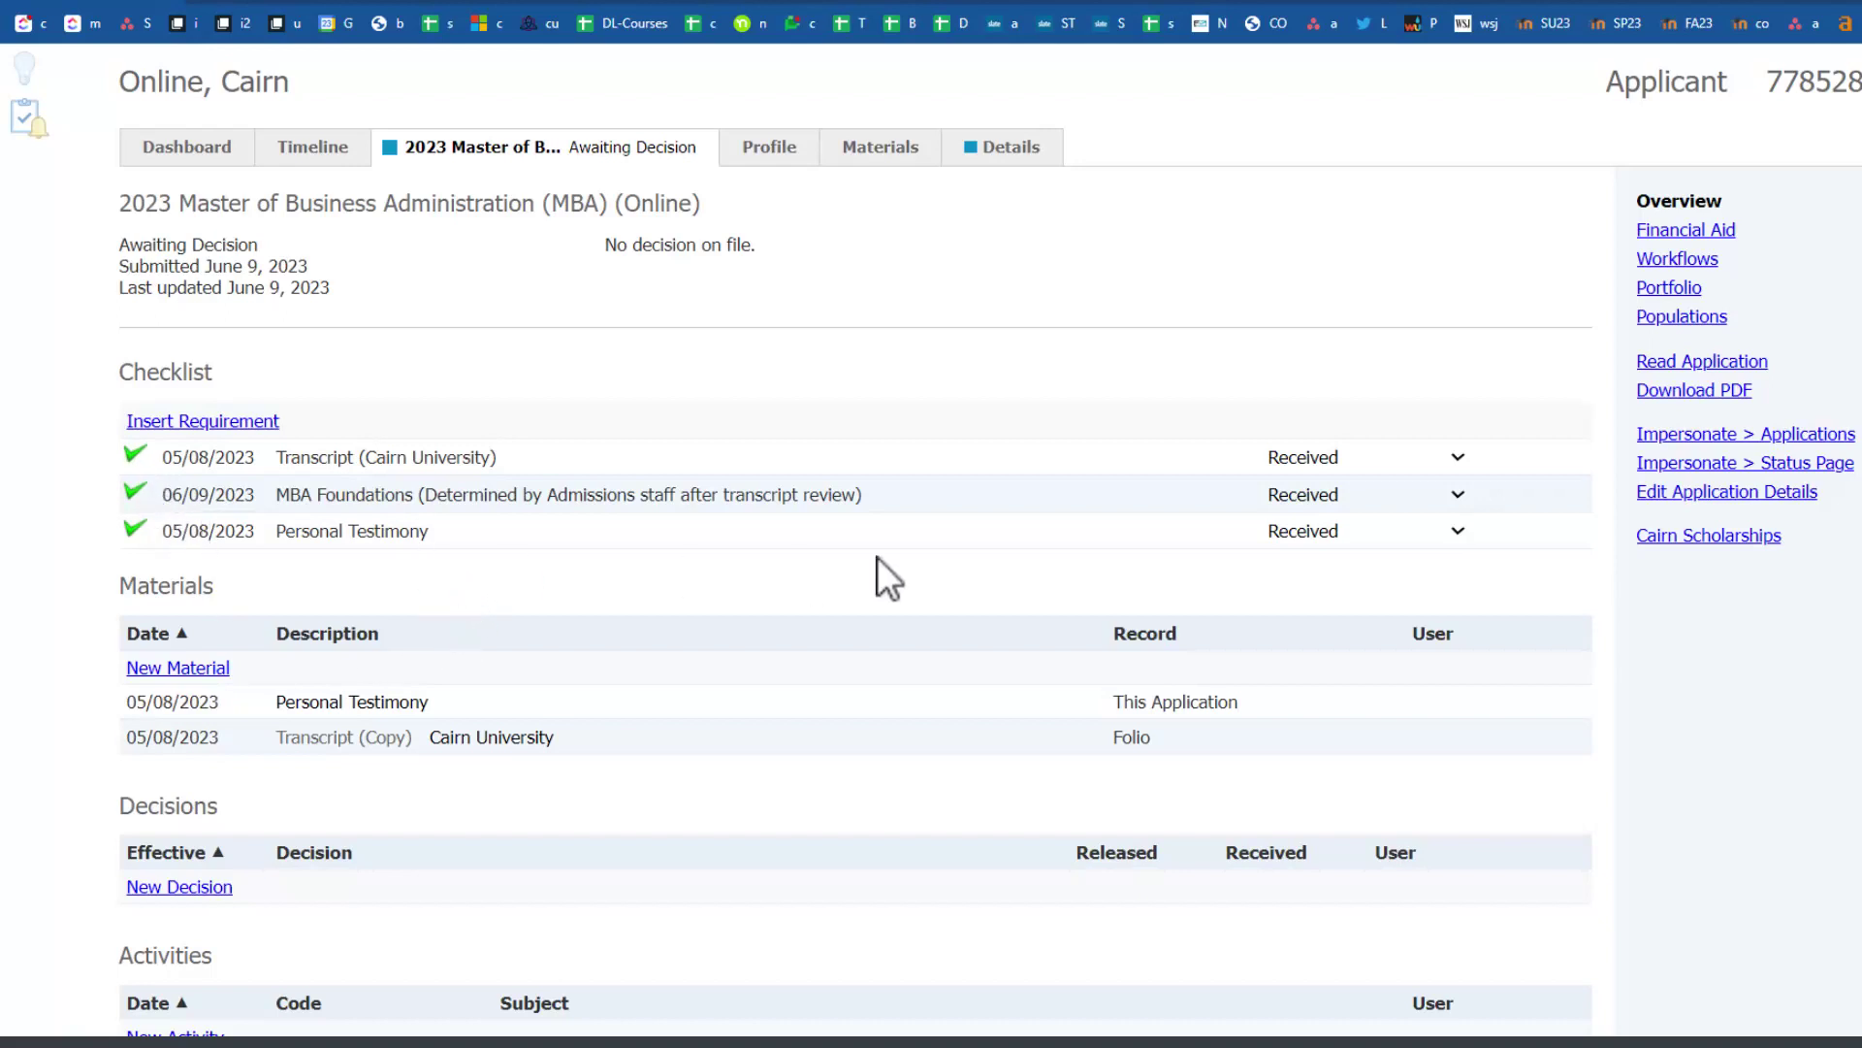
pyautogui.click(1457, 458)
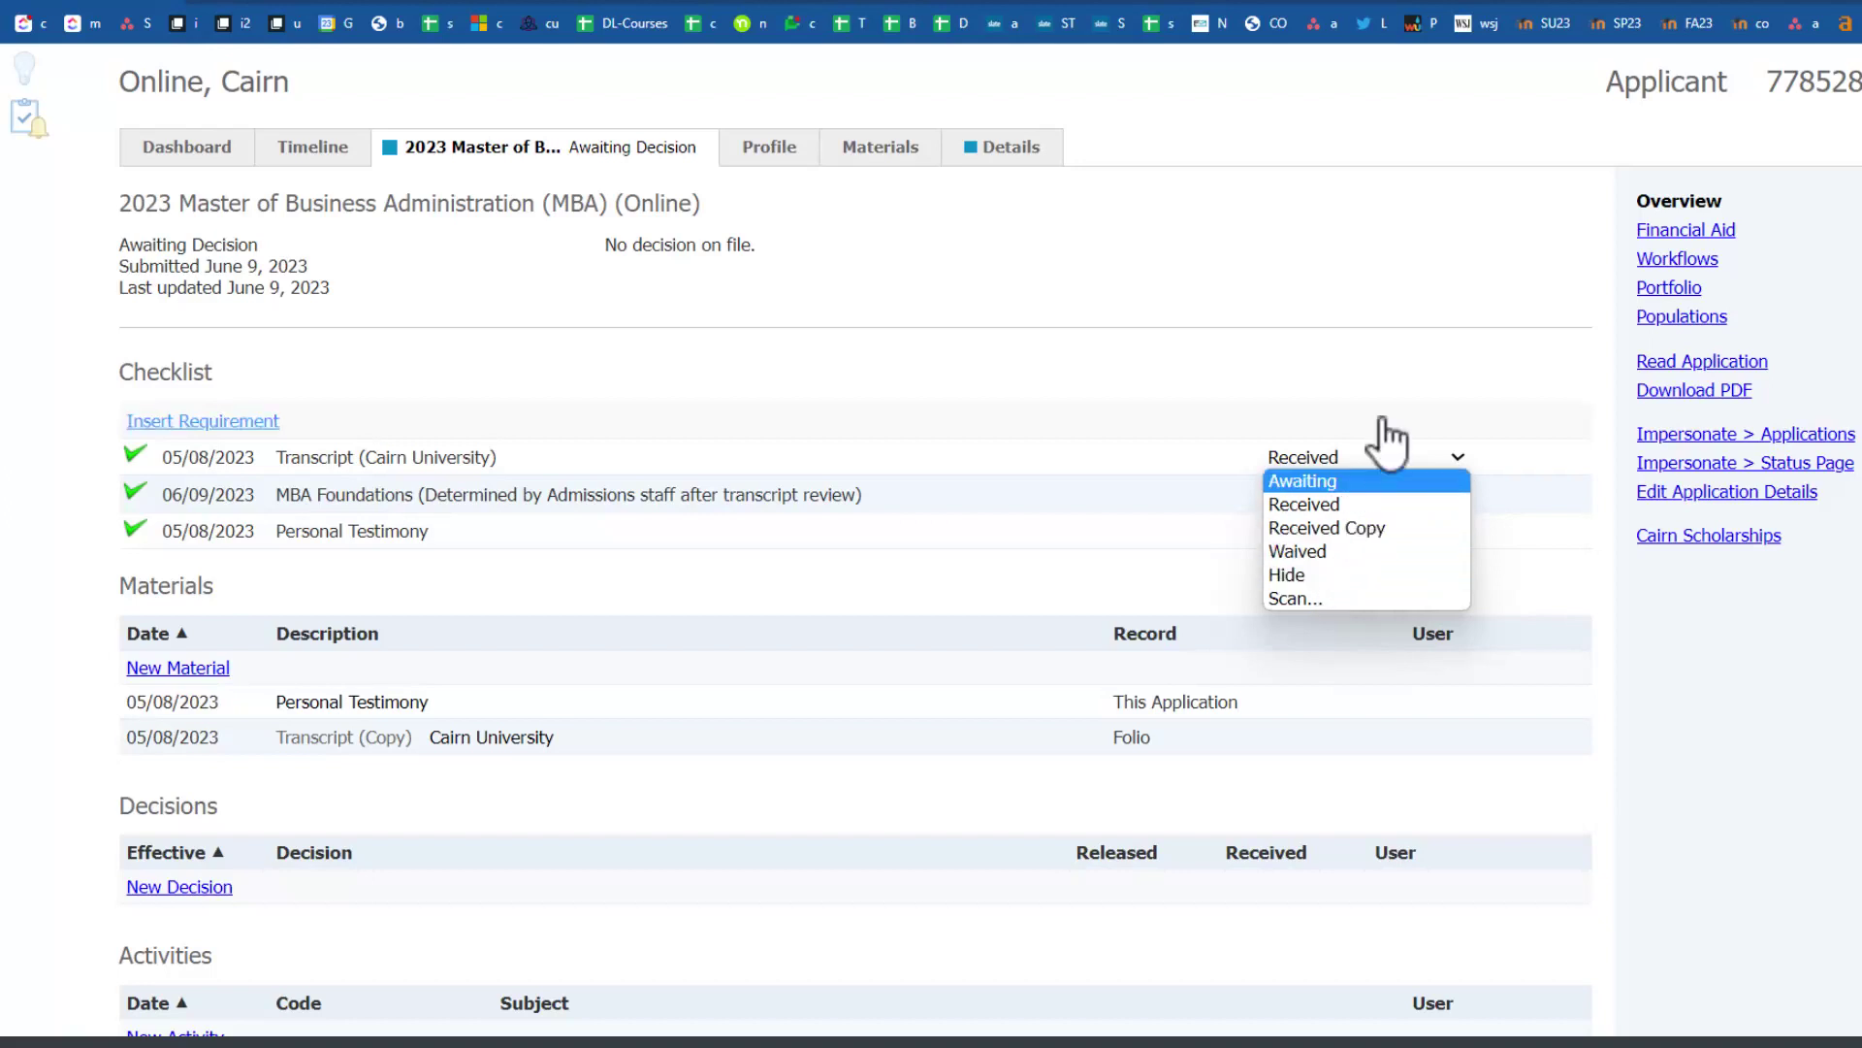
pyautogui.click(1387, 369)
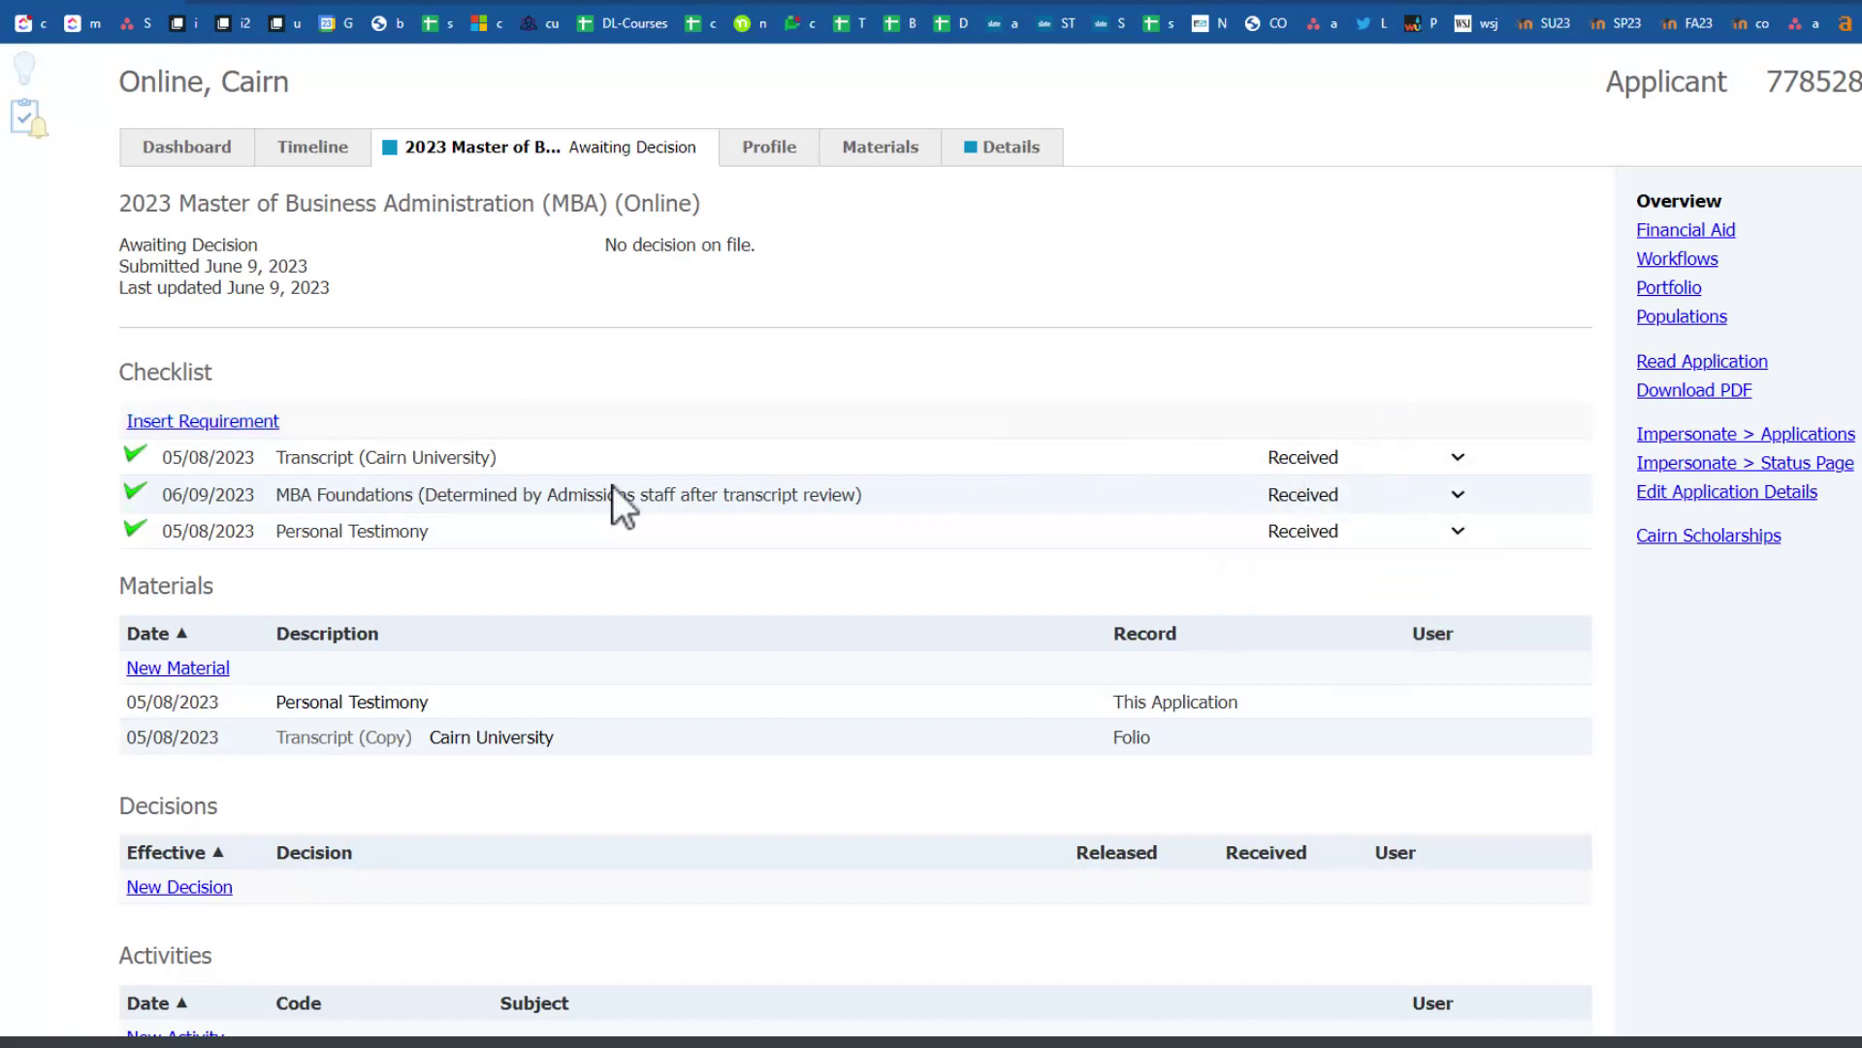
pyautogui.scroll(1, 501, 363)
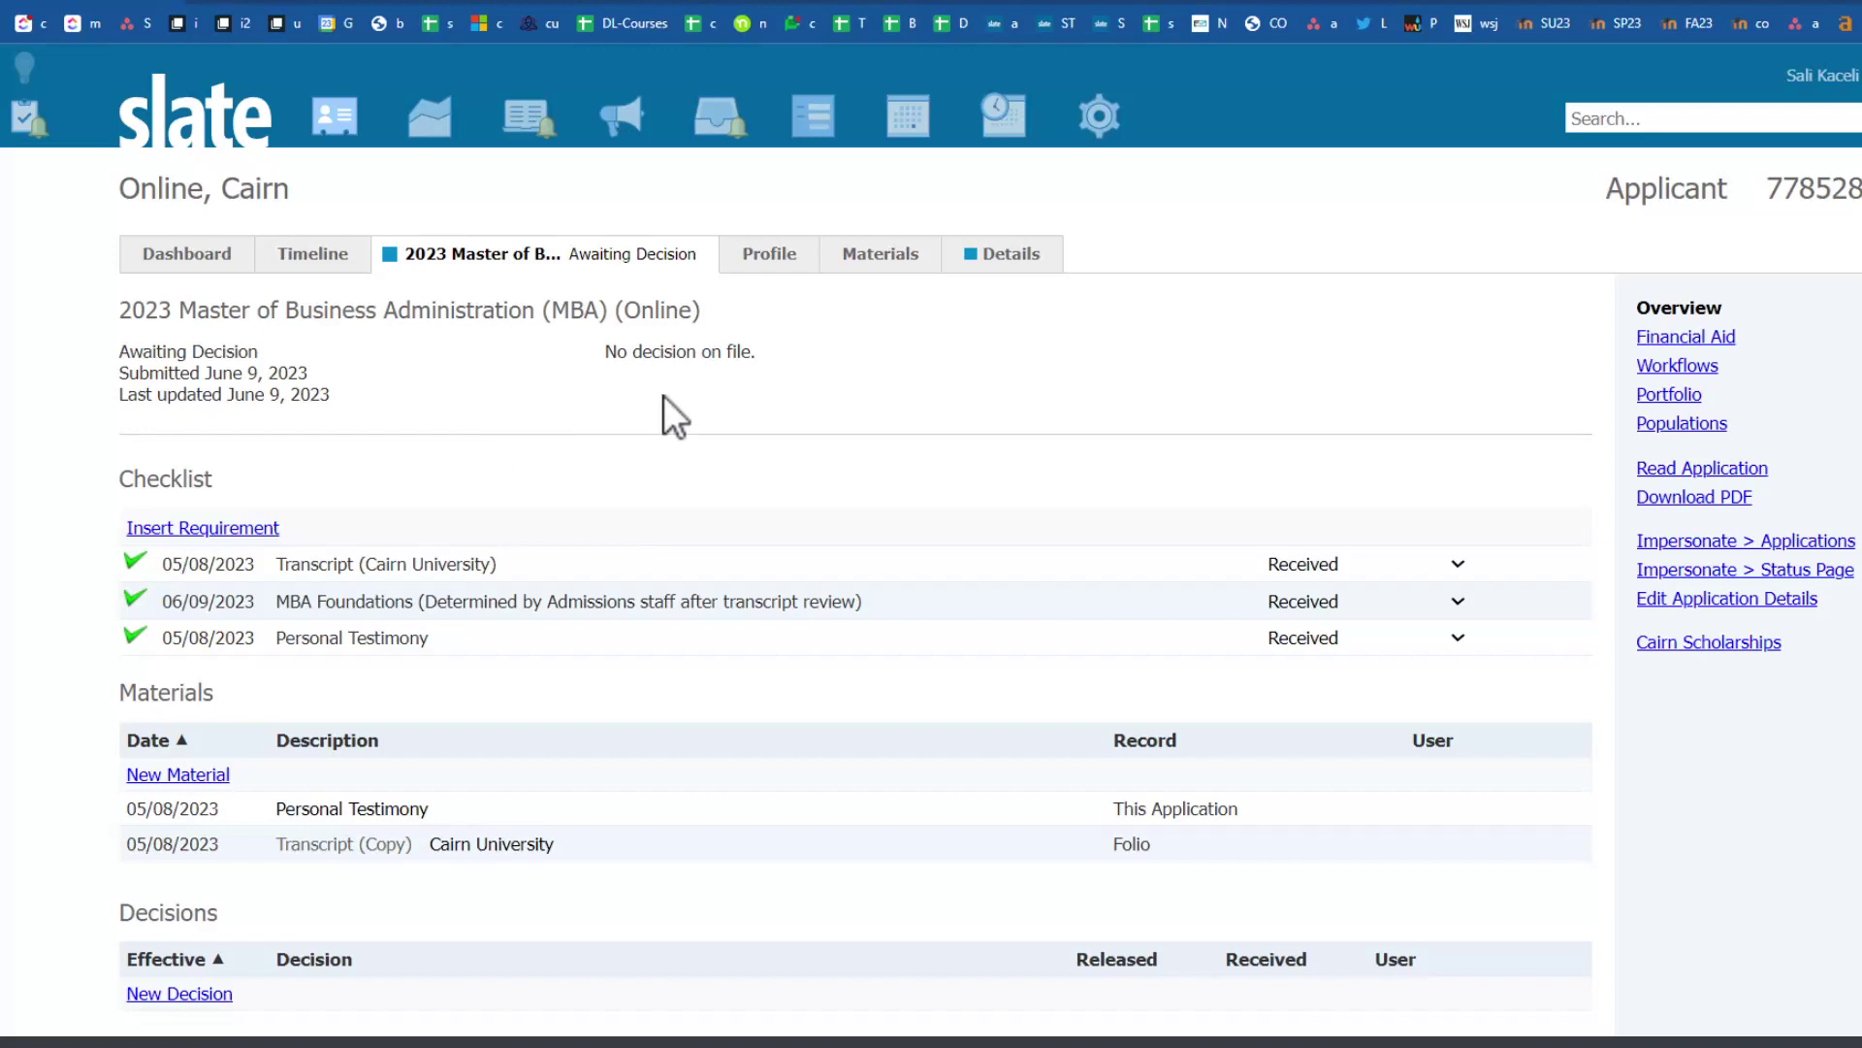
# Step: View the MBA application in the Reader under the Cairn Application Review workflow and return to the applicant's record
pyautogui.click(1685, 474)
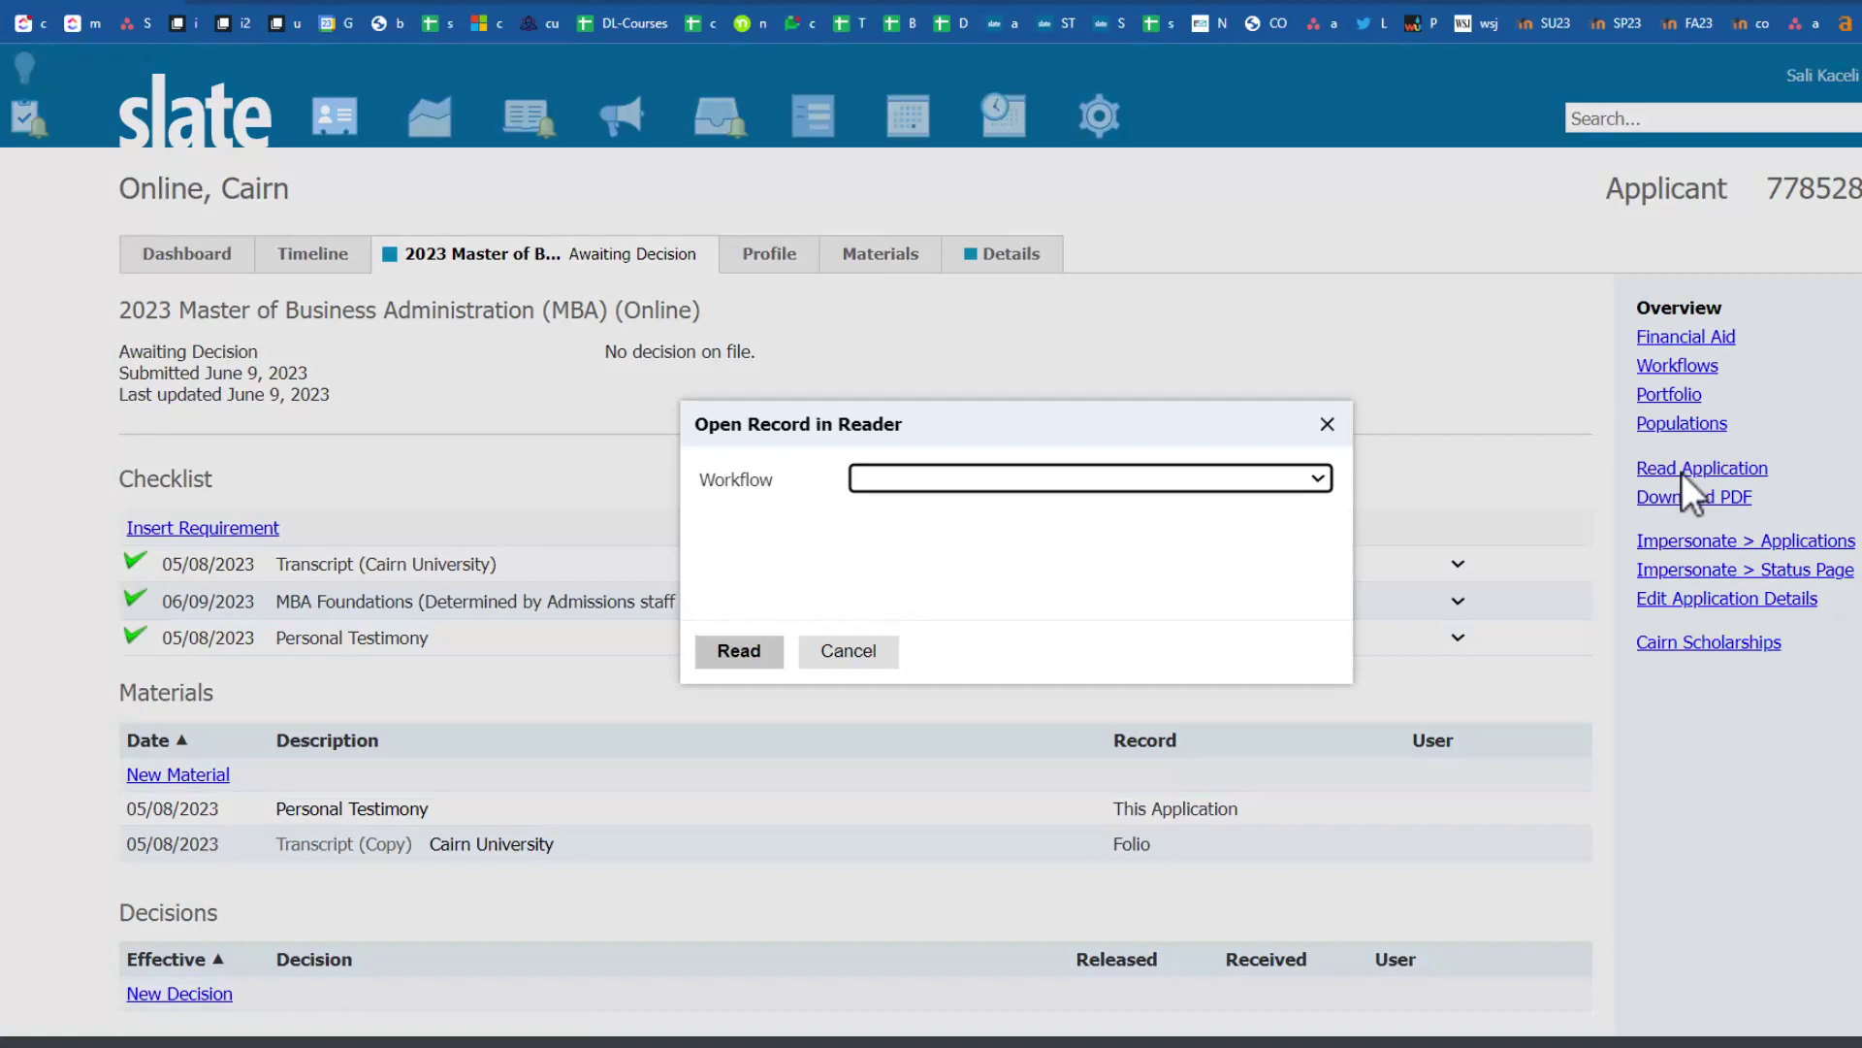
pyautogui.click(1131, 480)
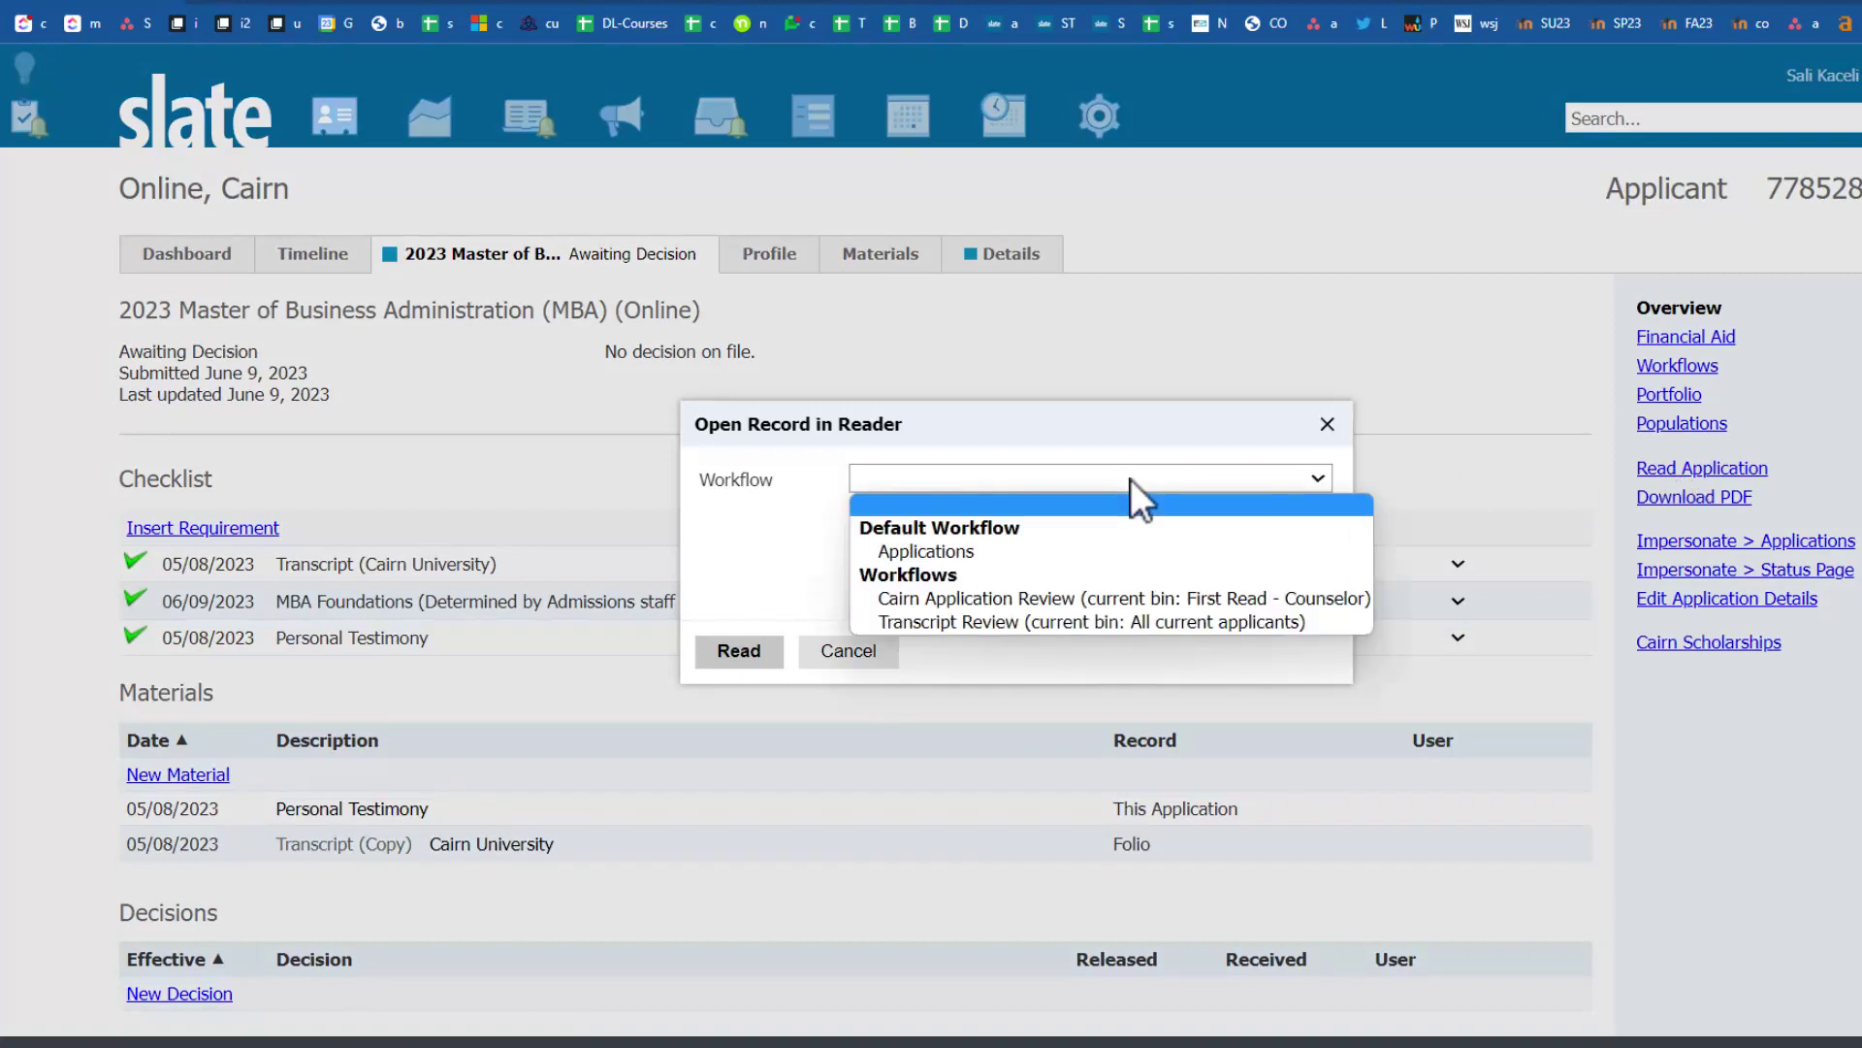
pyautogui.click(930, 599)
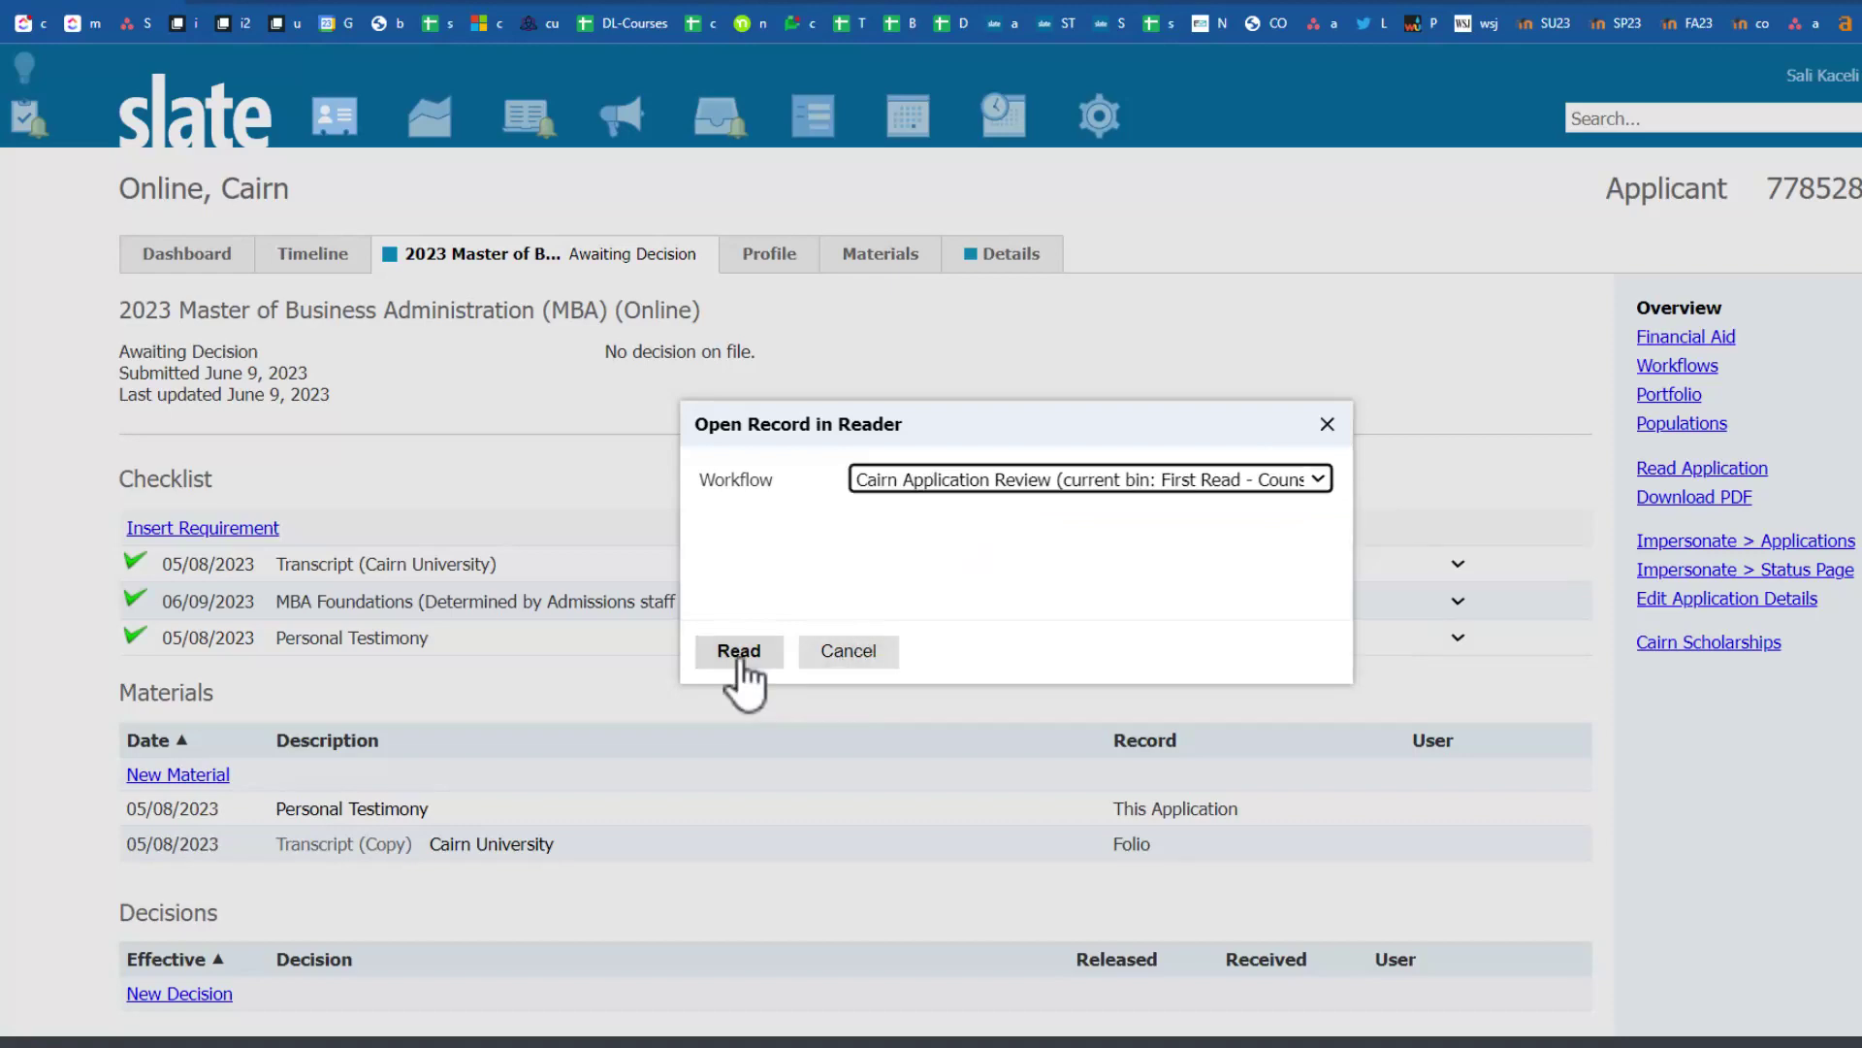
pyautogui.click(740, 660)
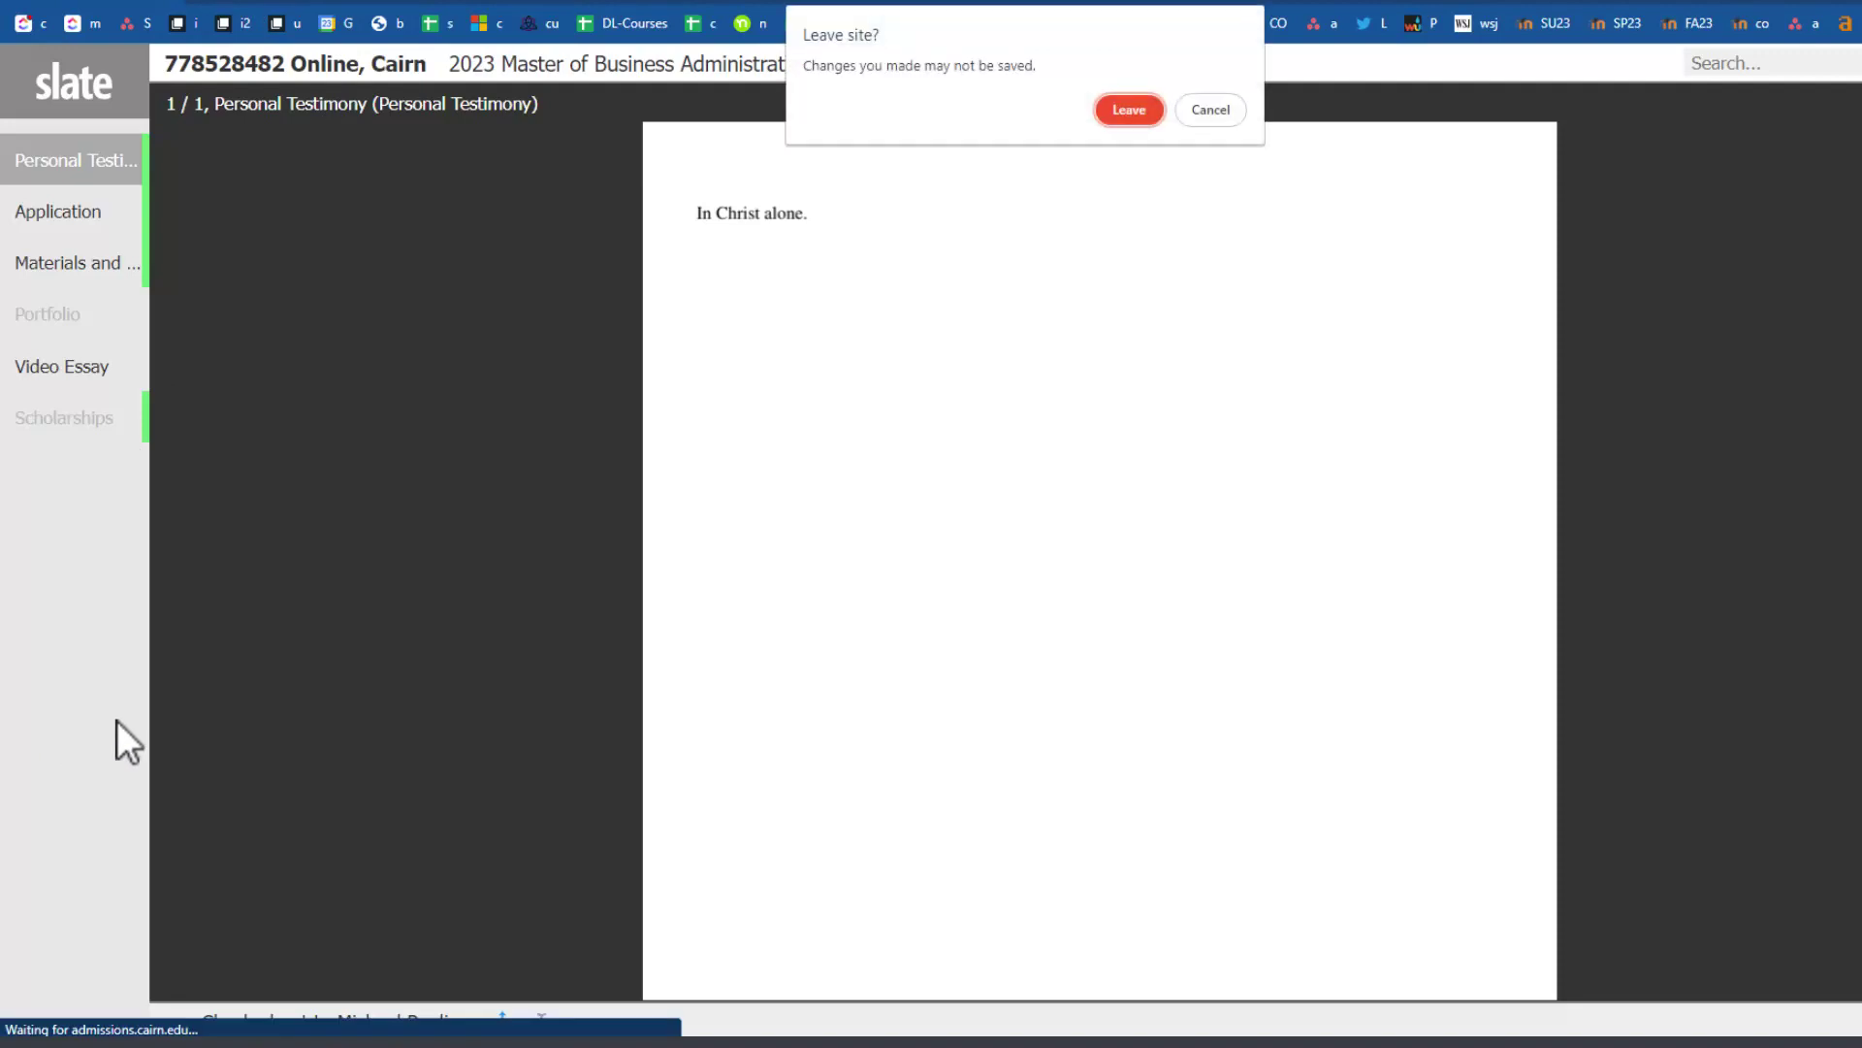
pyautogui.click(1128, 109)
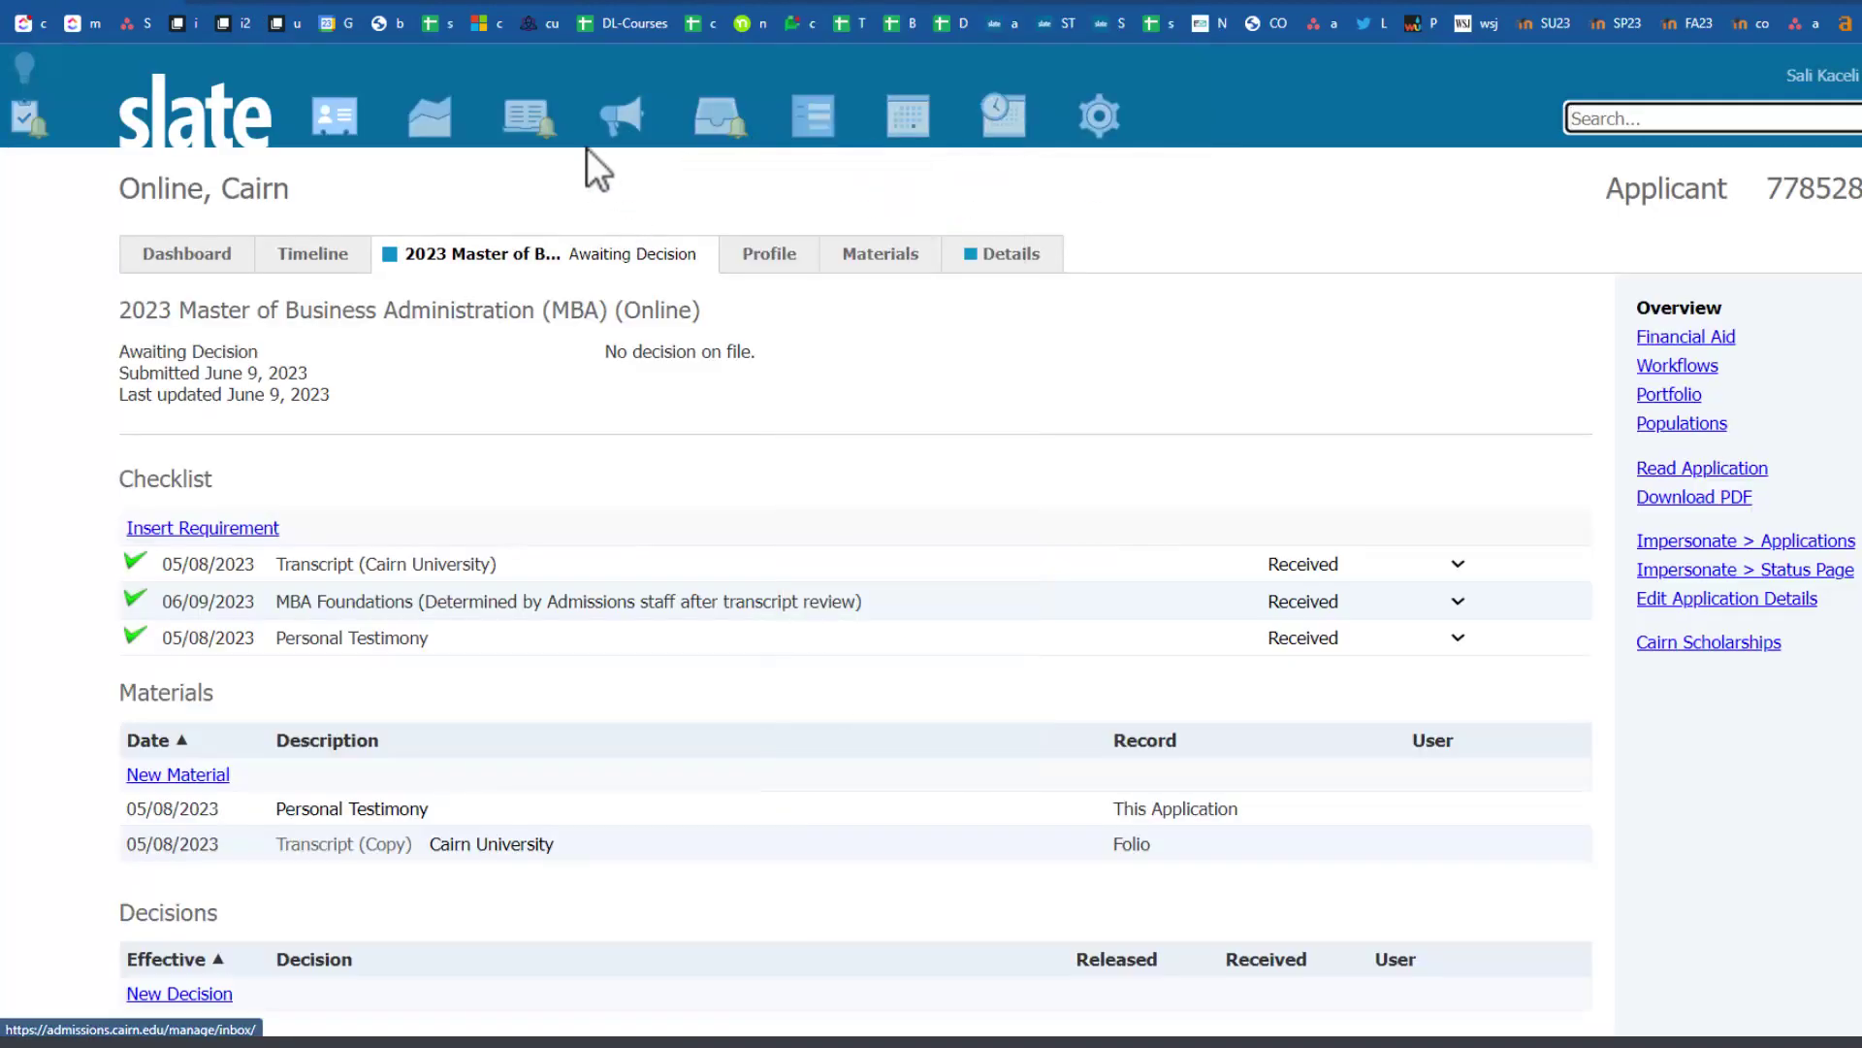
# Step: Browse the Cairn Application Review workflow in Slate Reader and list the records in the Graduate First Read - Counselor bin
pyautogui.moveTo(540, 137)
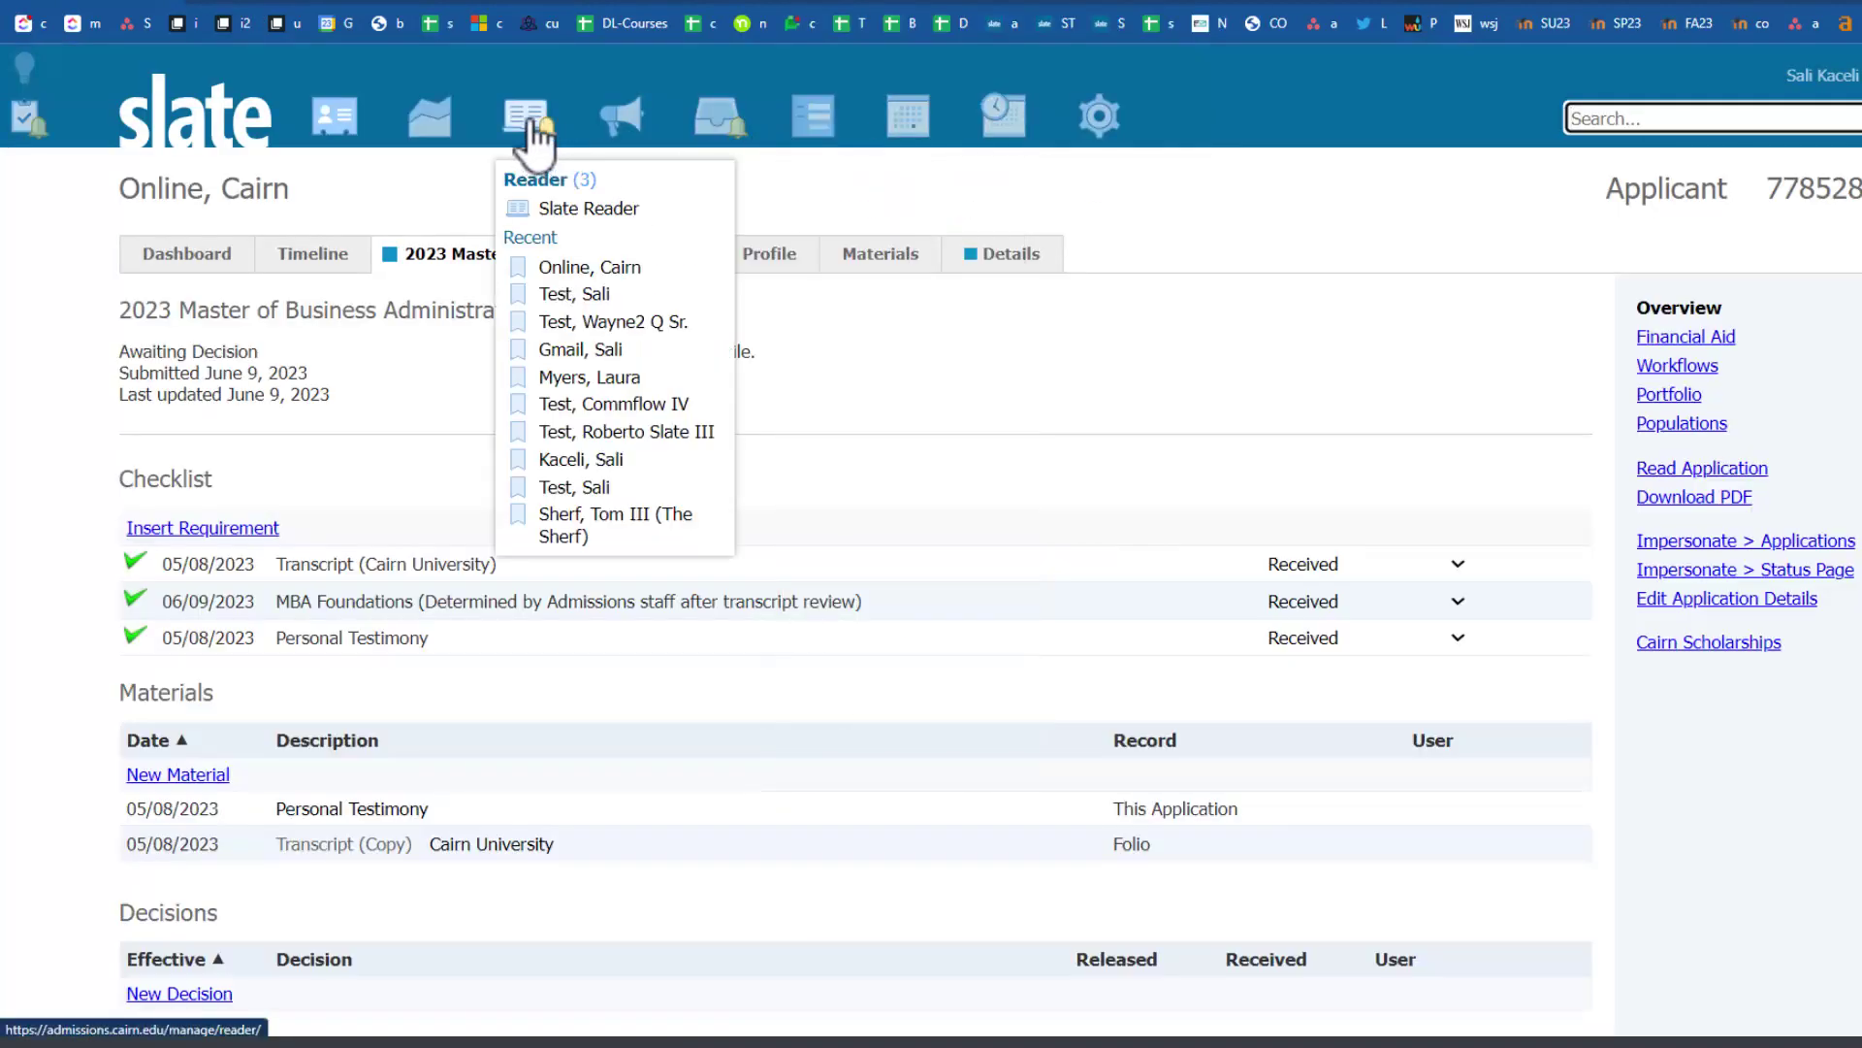
pyautogui.click(558, 213)
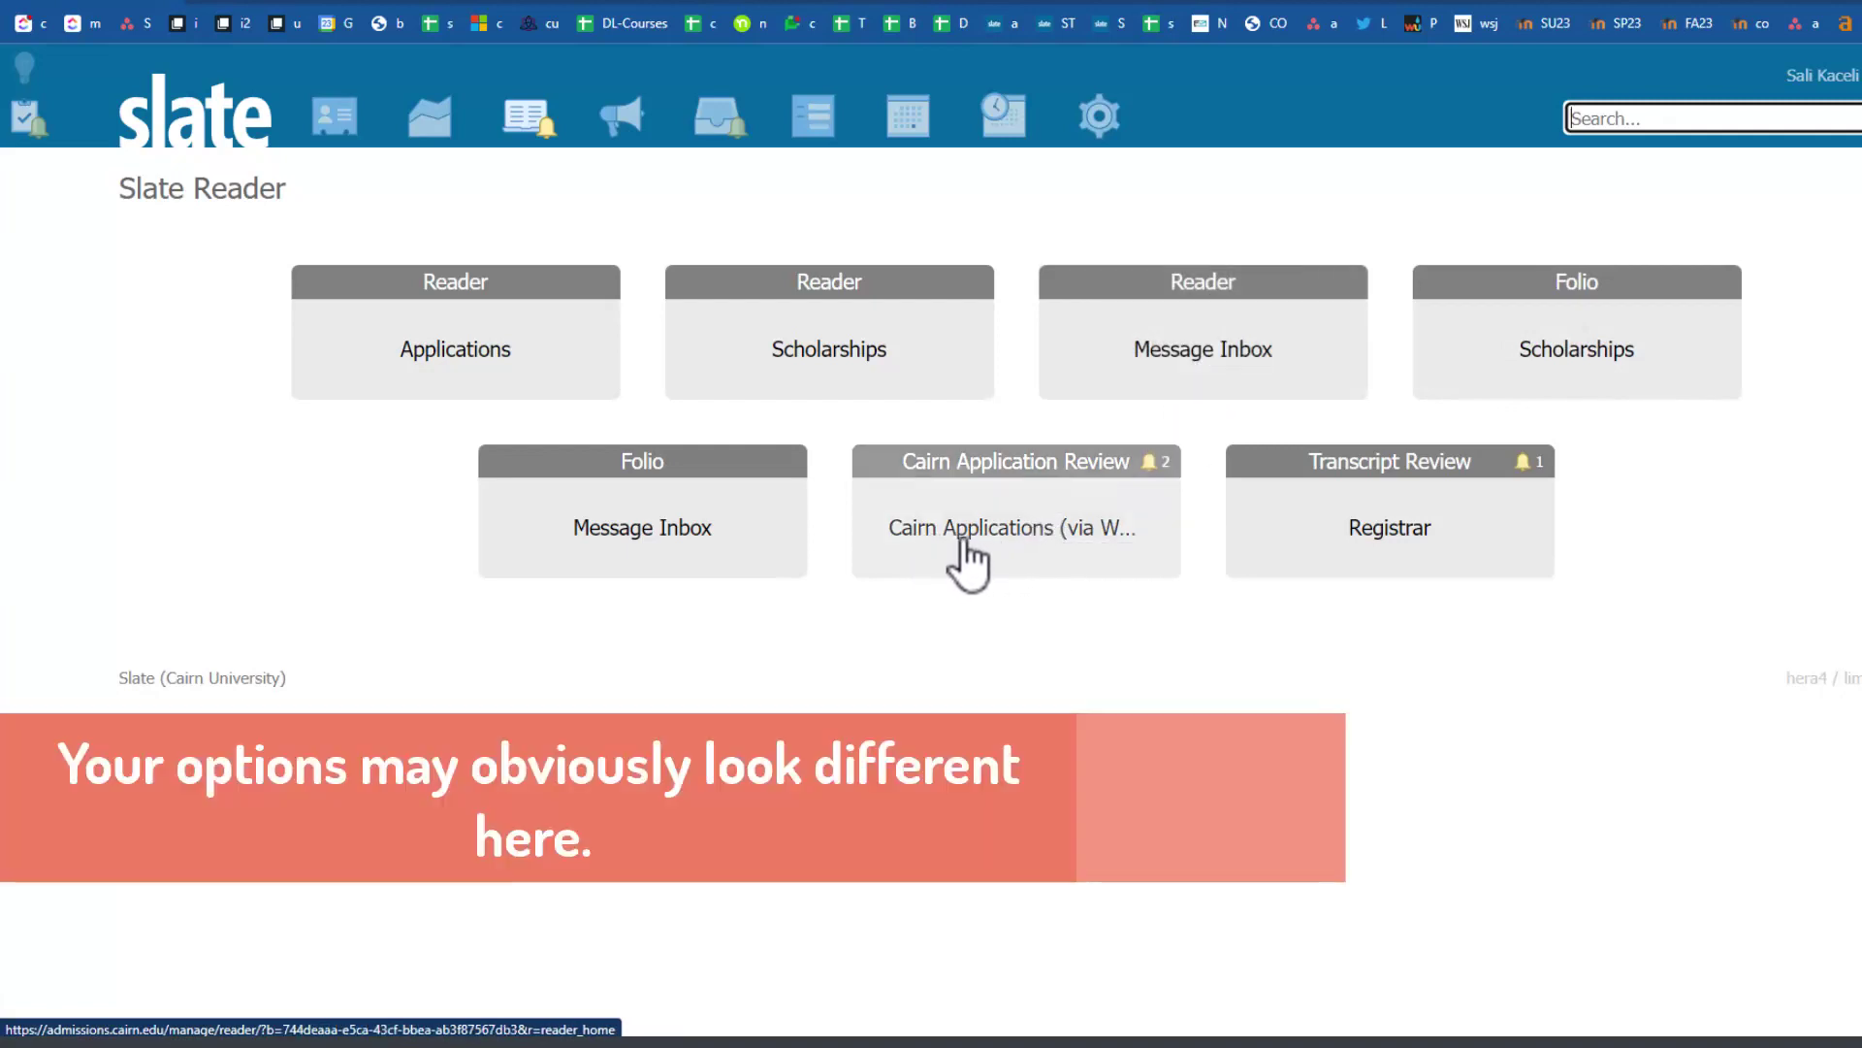
pyautogui.click(1018, 551)
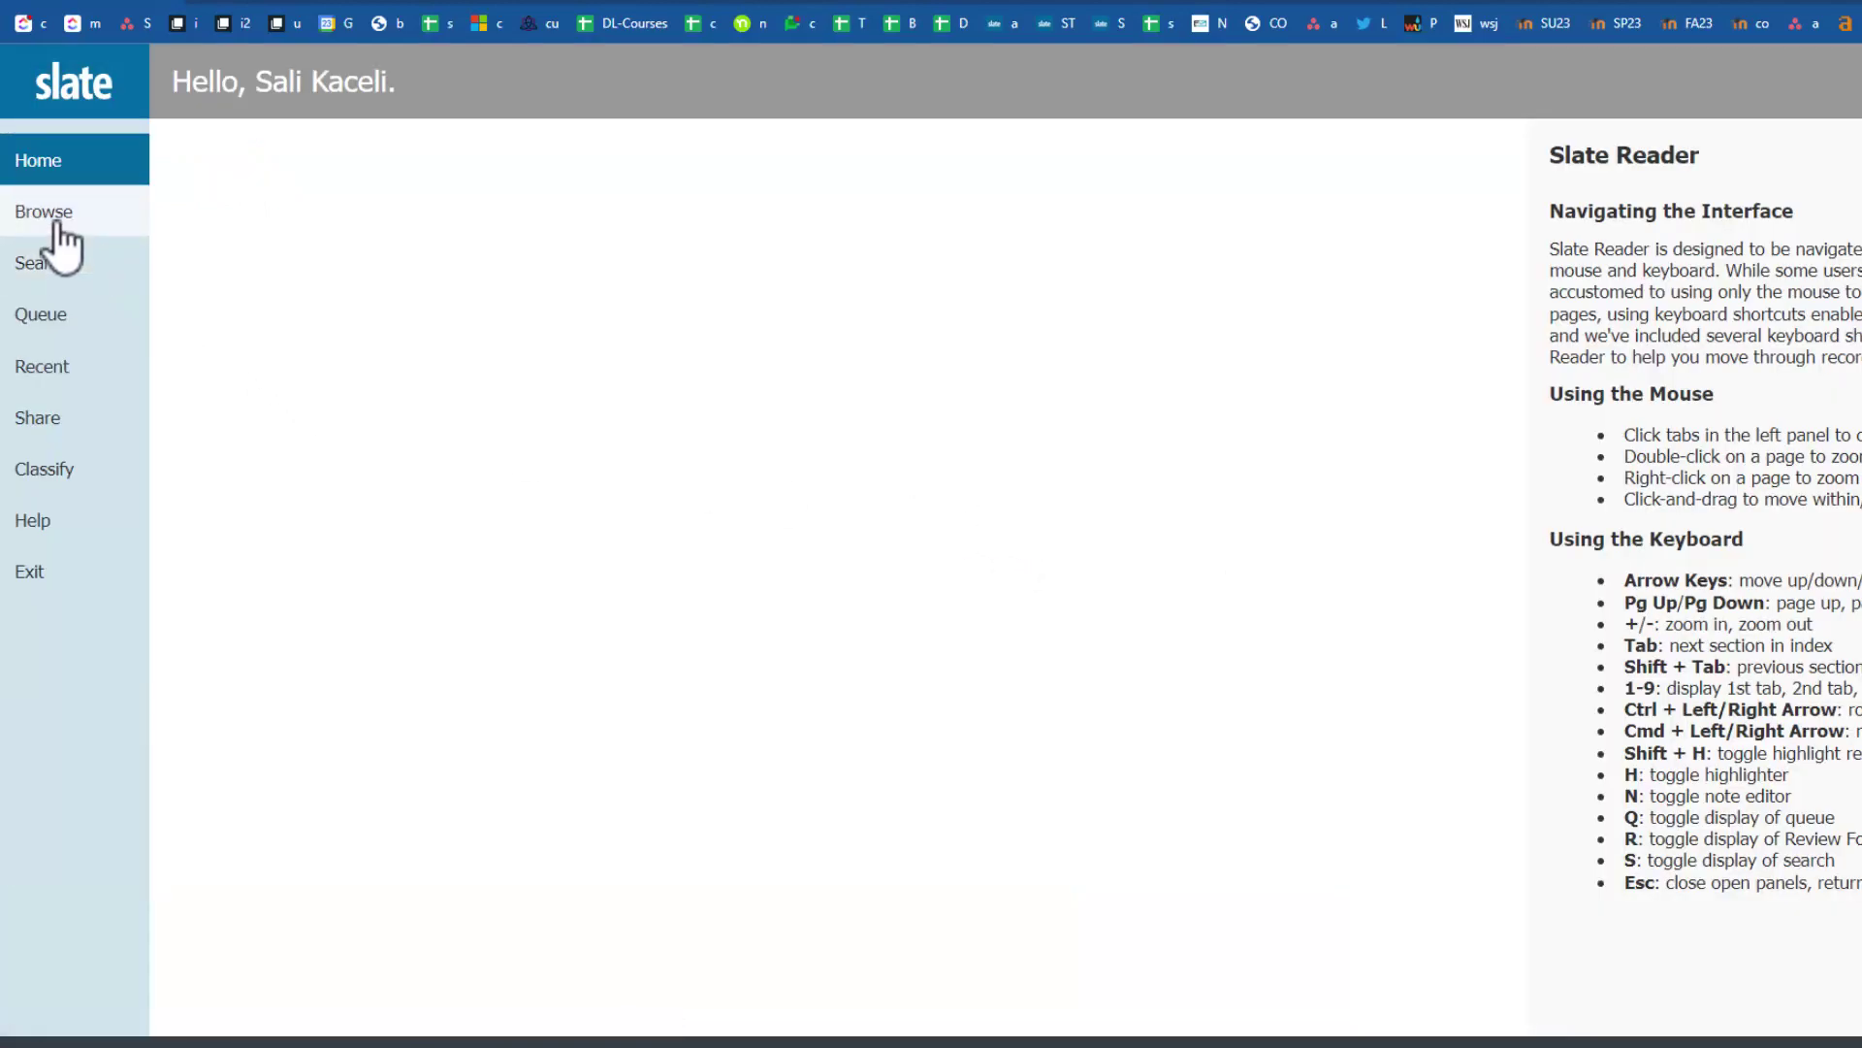
pyautogui.click(46, 220)
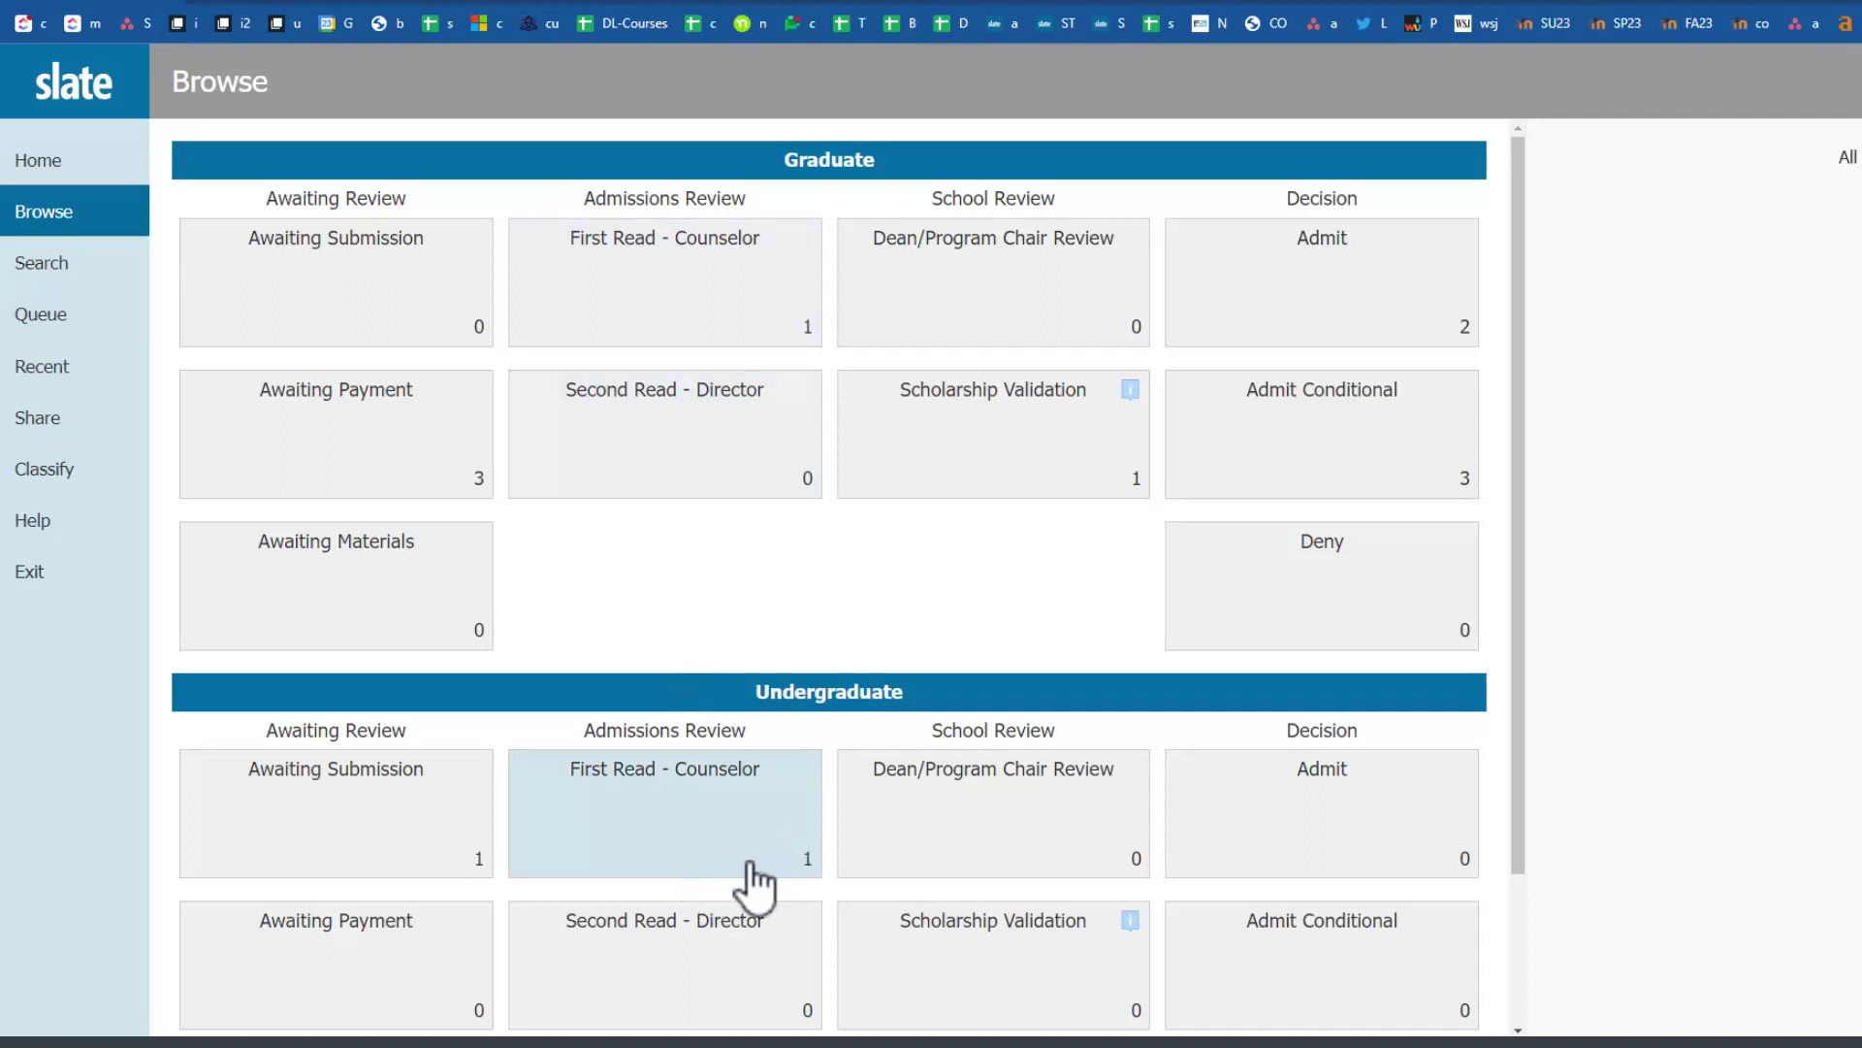
pyautogui.click(671, 337)
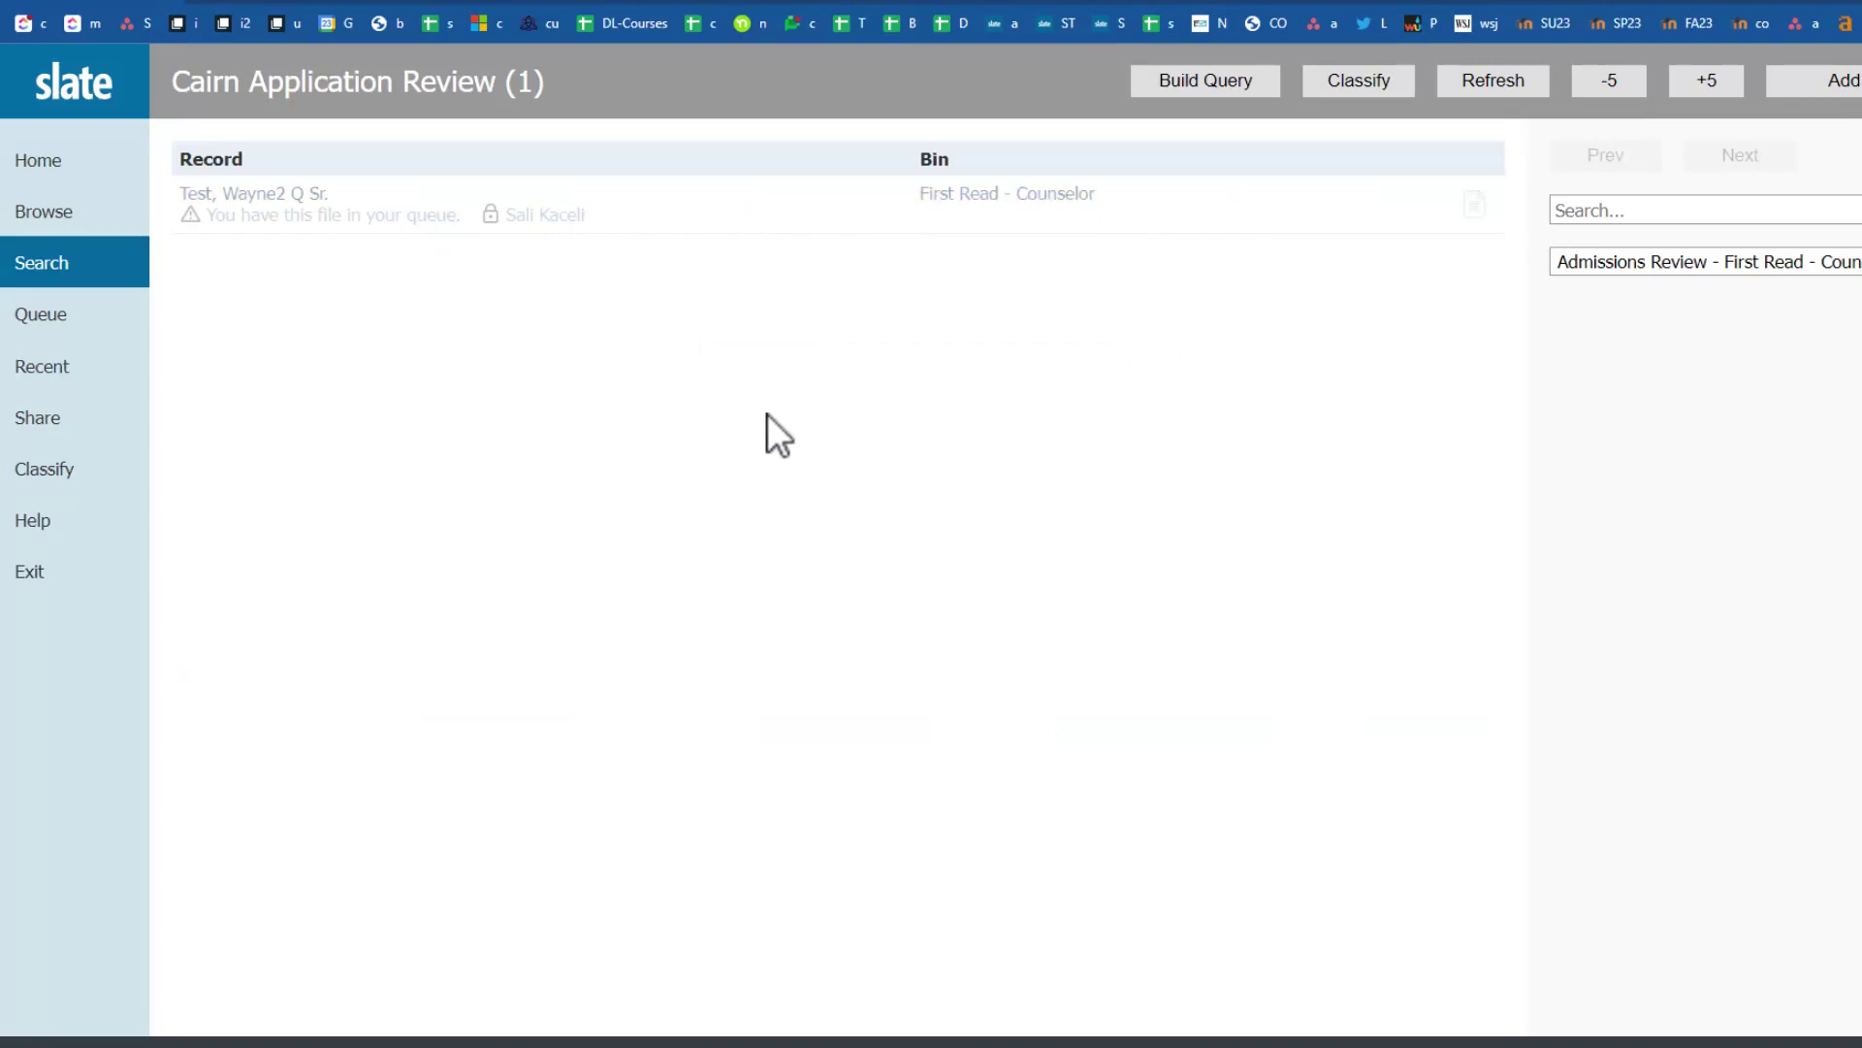
# Step: Return to the bin overview and examine the Graduate and Undergraduate review stages
pyautogui.hotkey('alt', 'Left')
pyautogui.click(1131, 111)
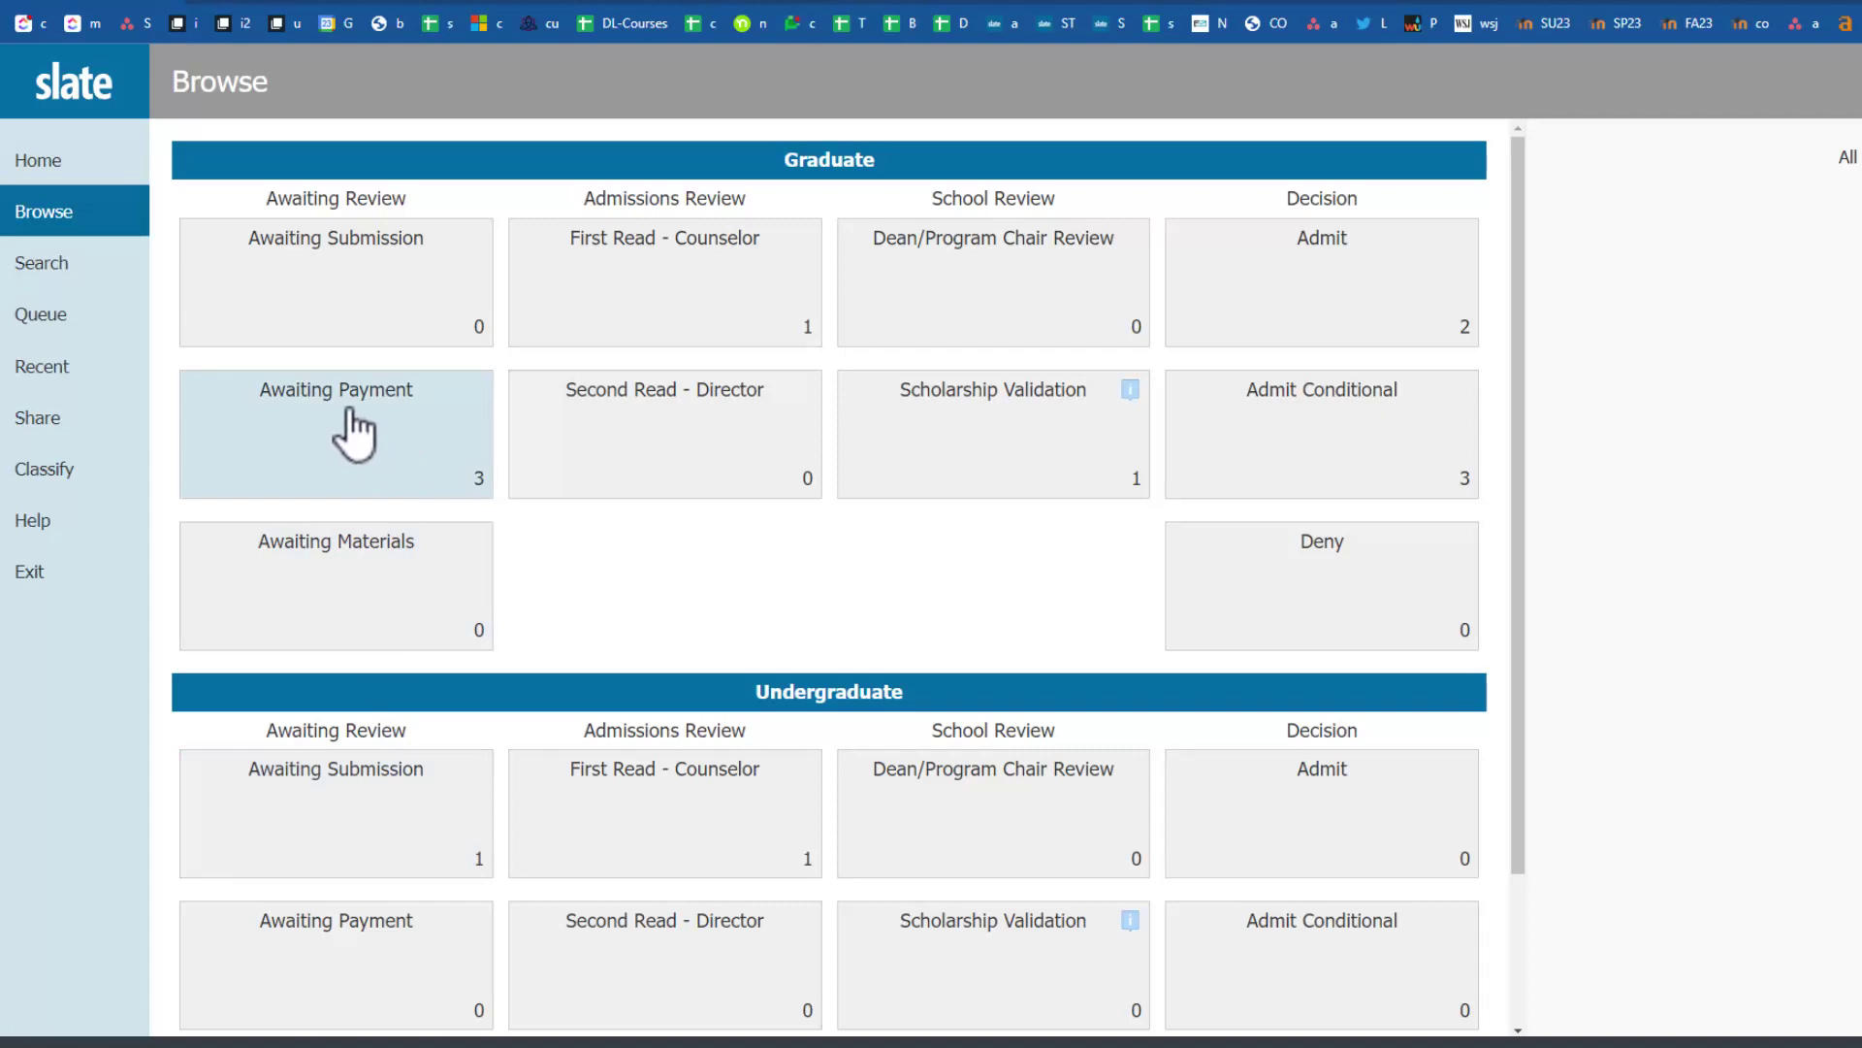
pyautogui.moveTo(1021, 393)
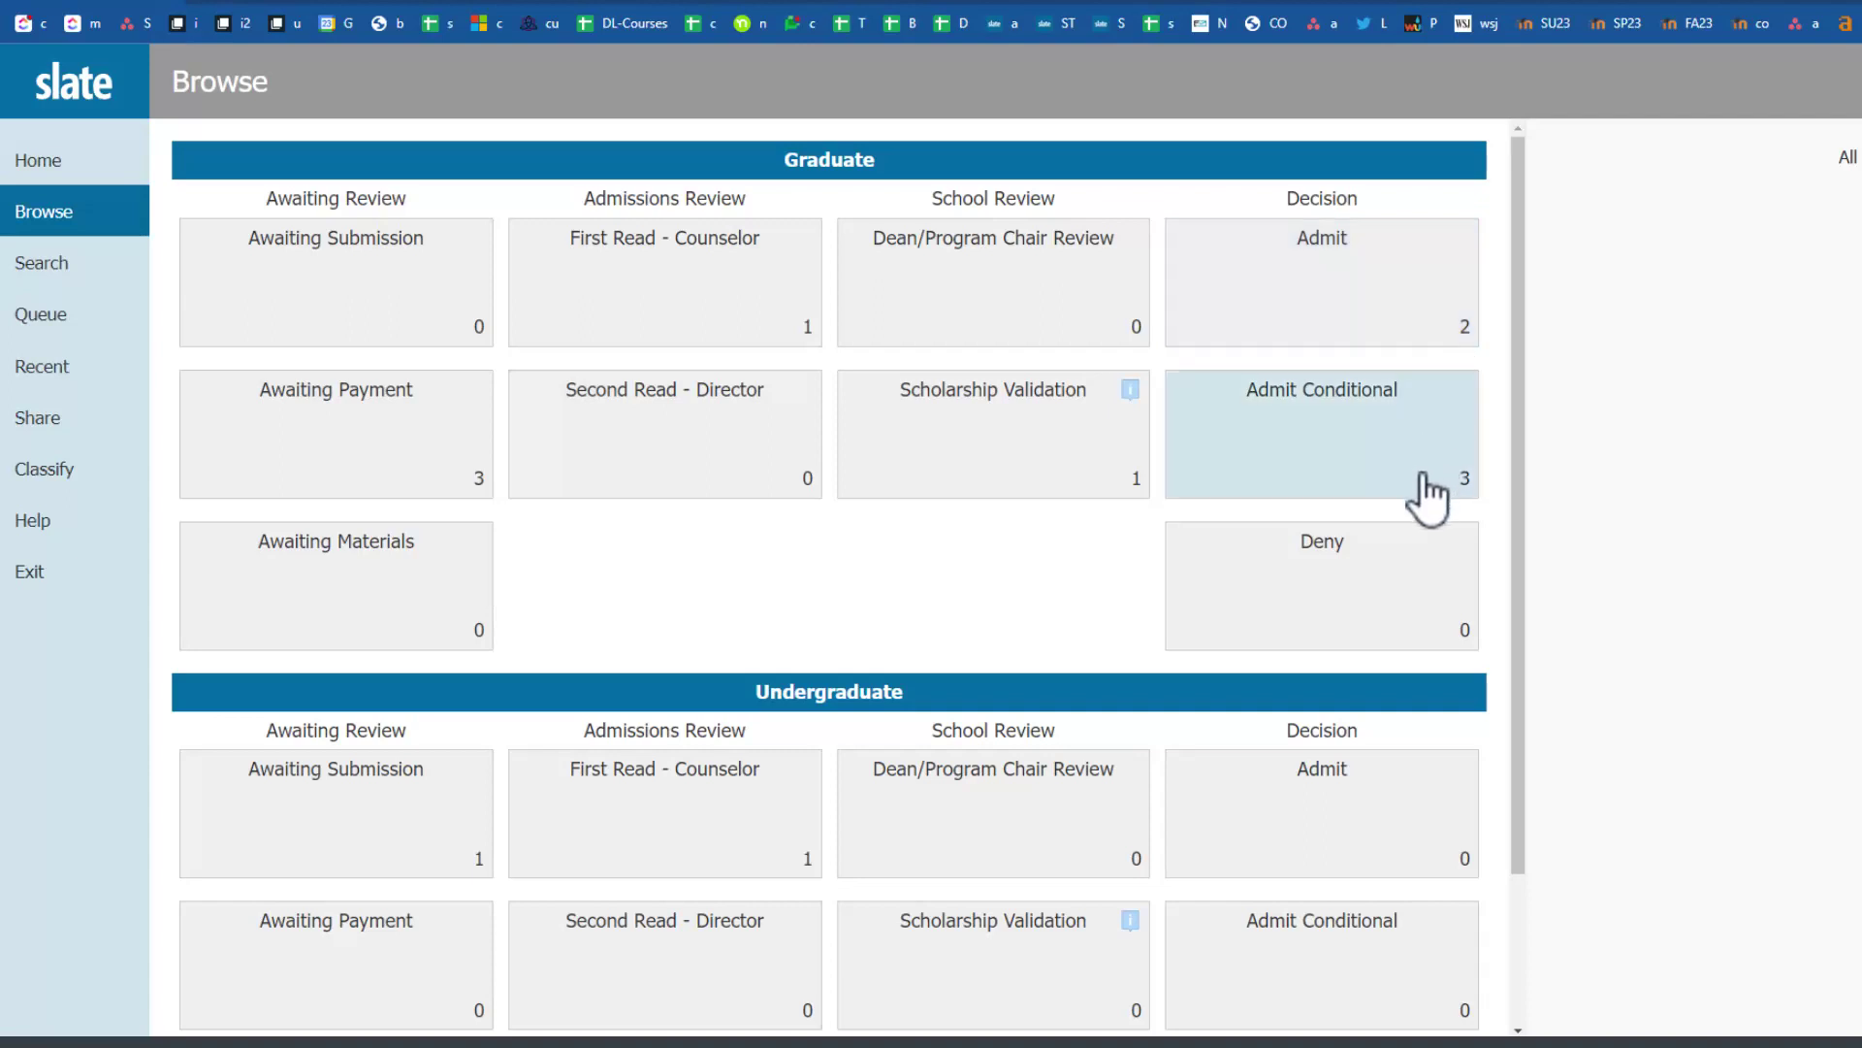
pyautogui.scroll(-1, 1232, 864)
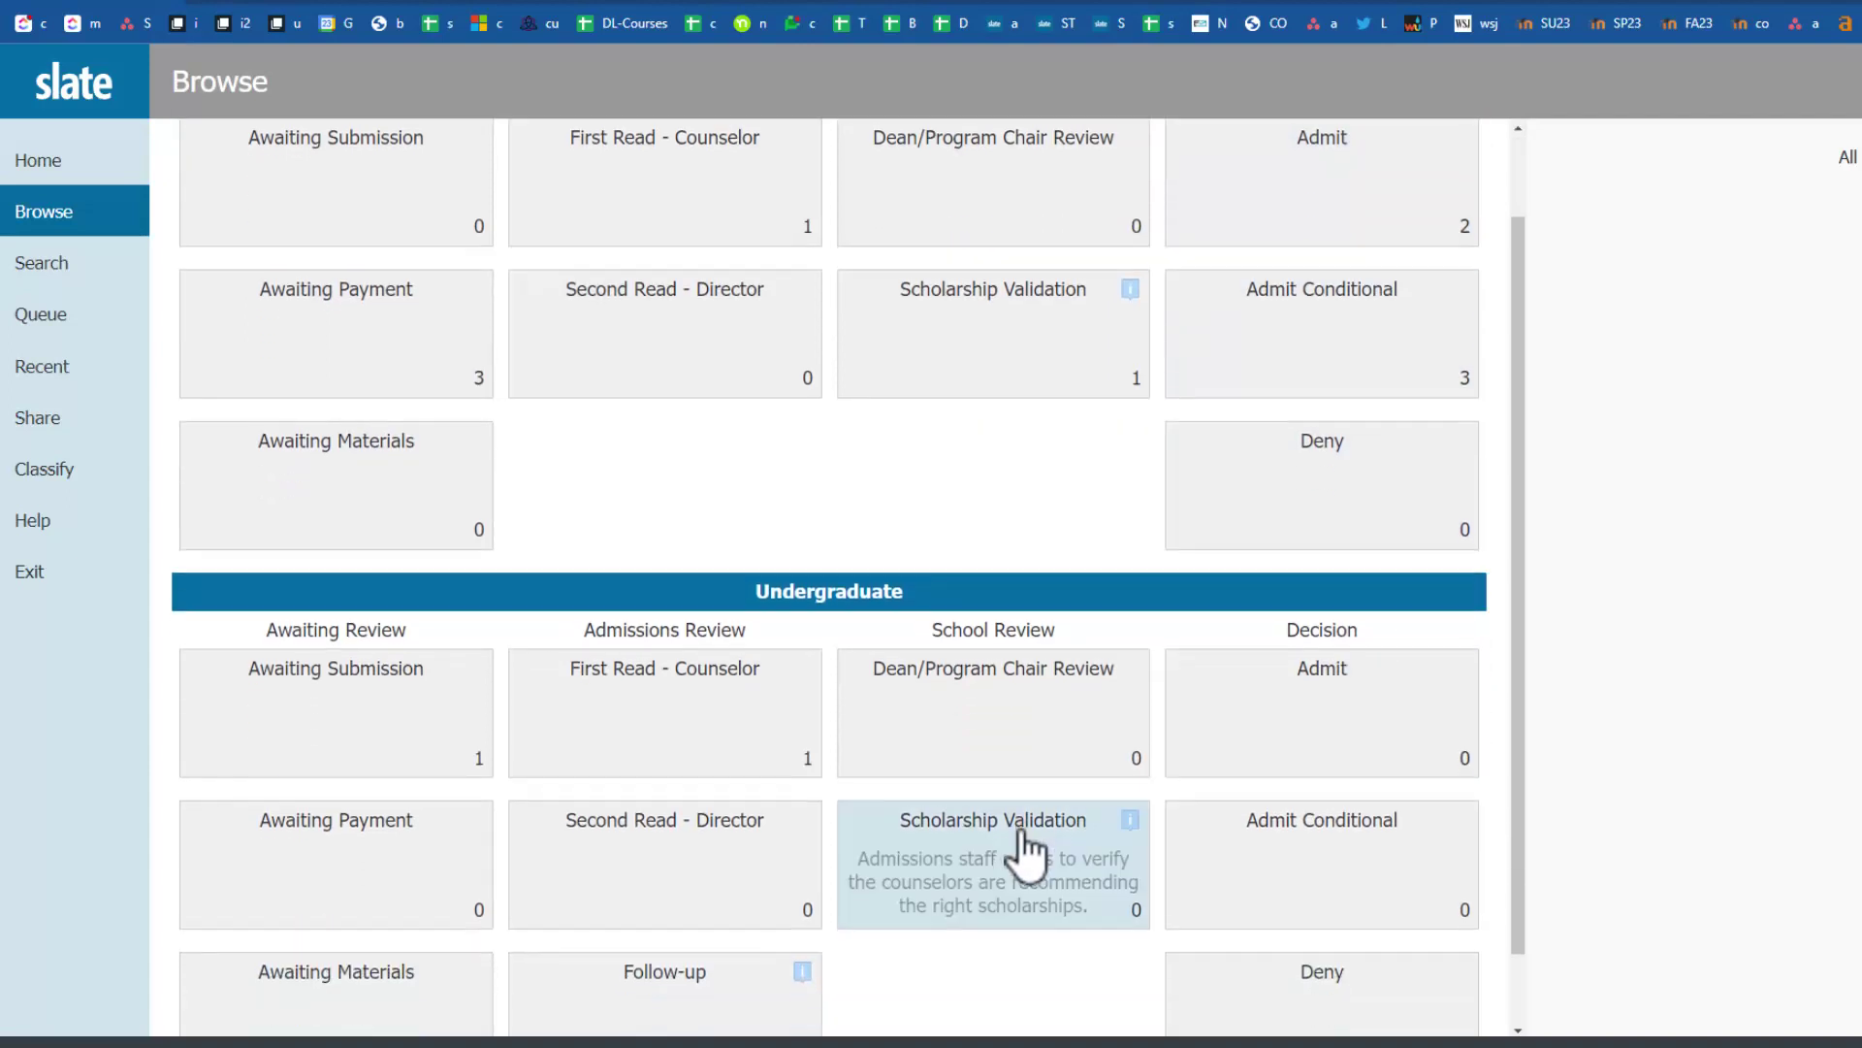
pyautogui.scroll(1, 811, 782)
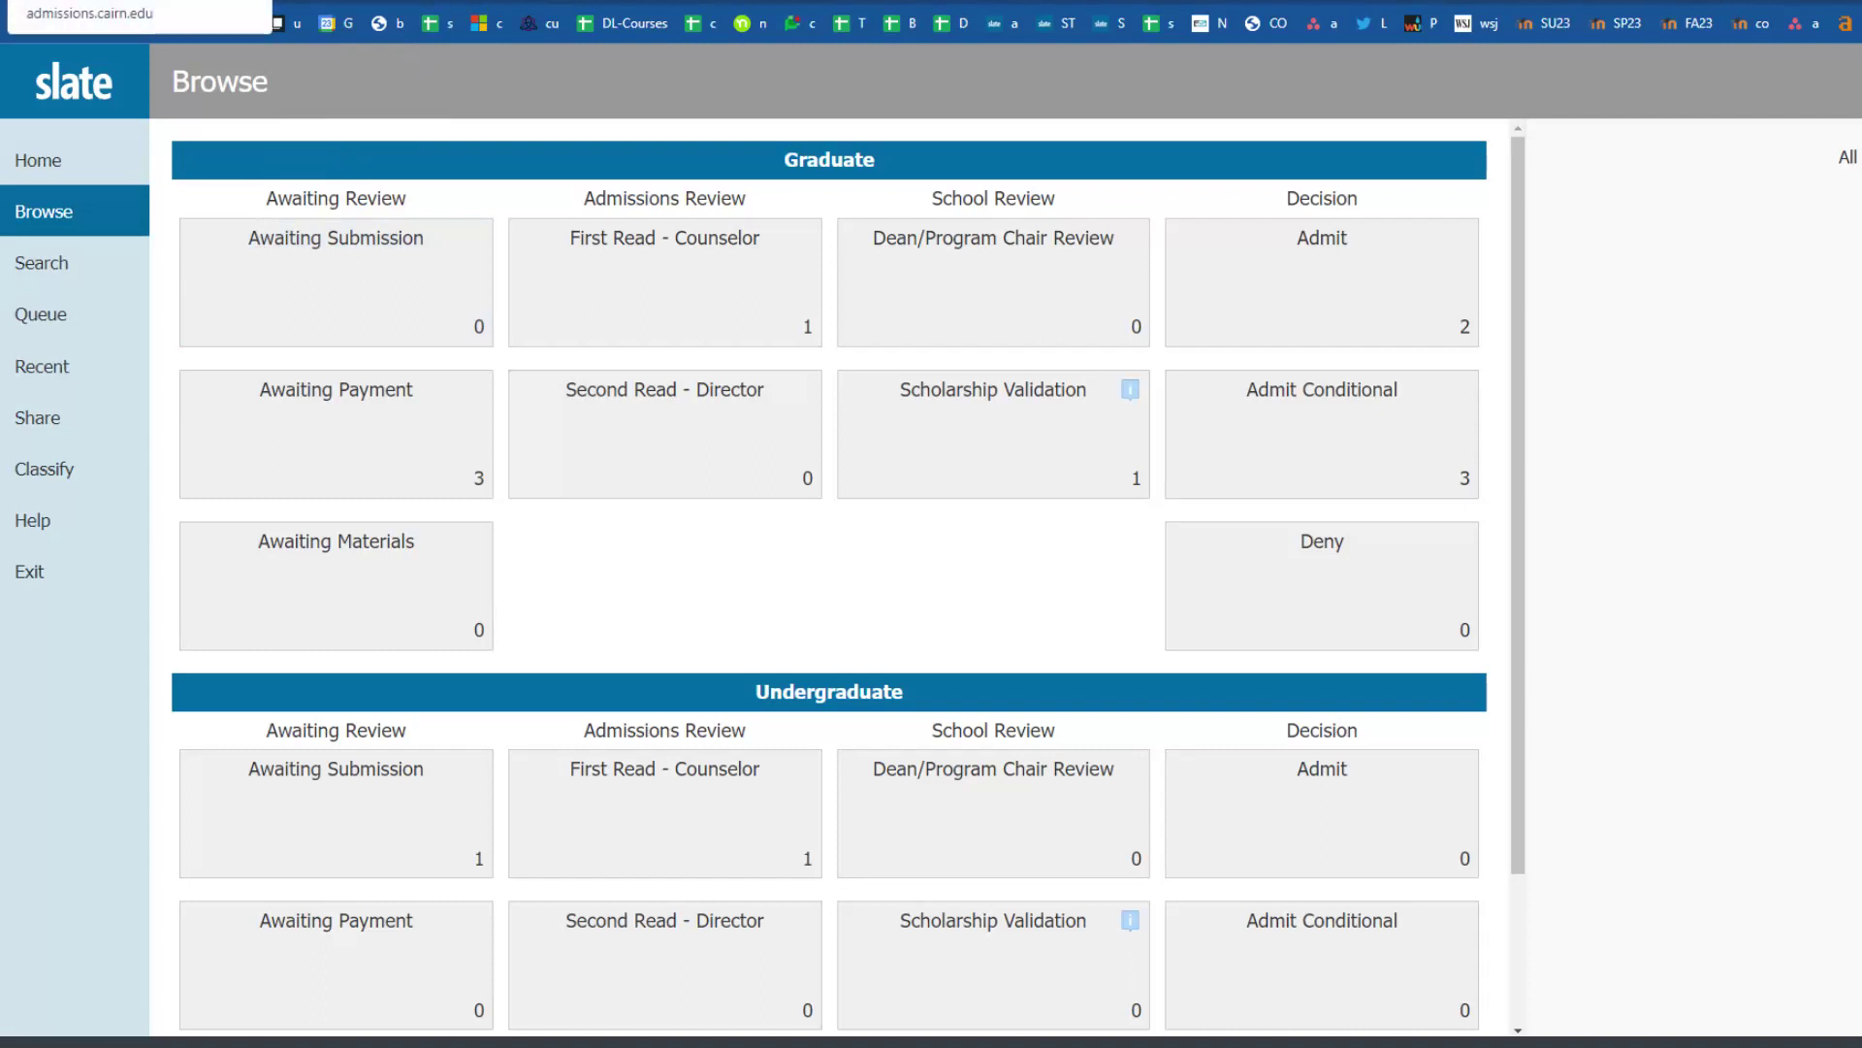
# Step: Leave the Reader and reopen the recent applicant's 2023 Master of Business Administration application
pyautogui.click(296, 298)
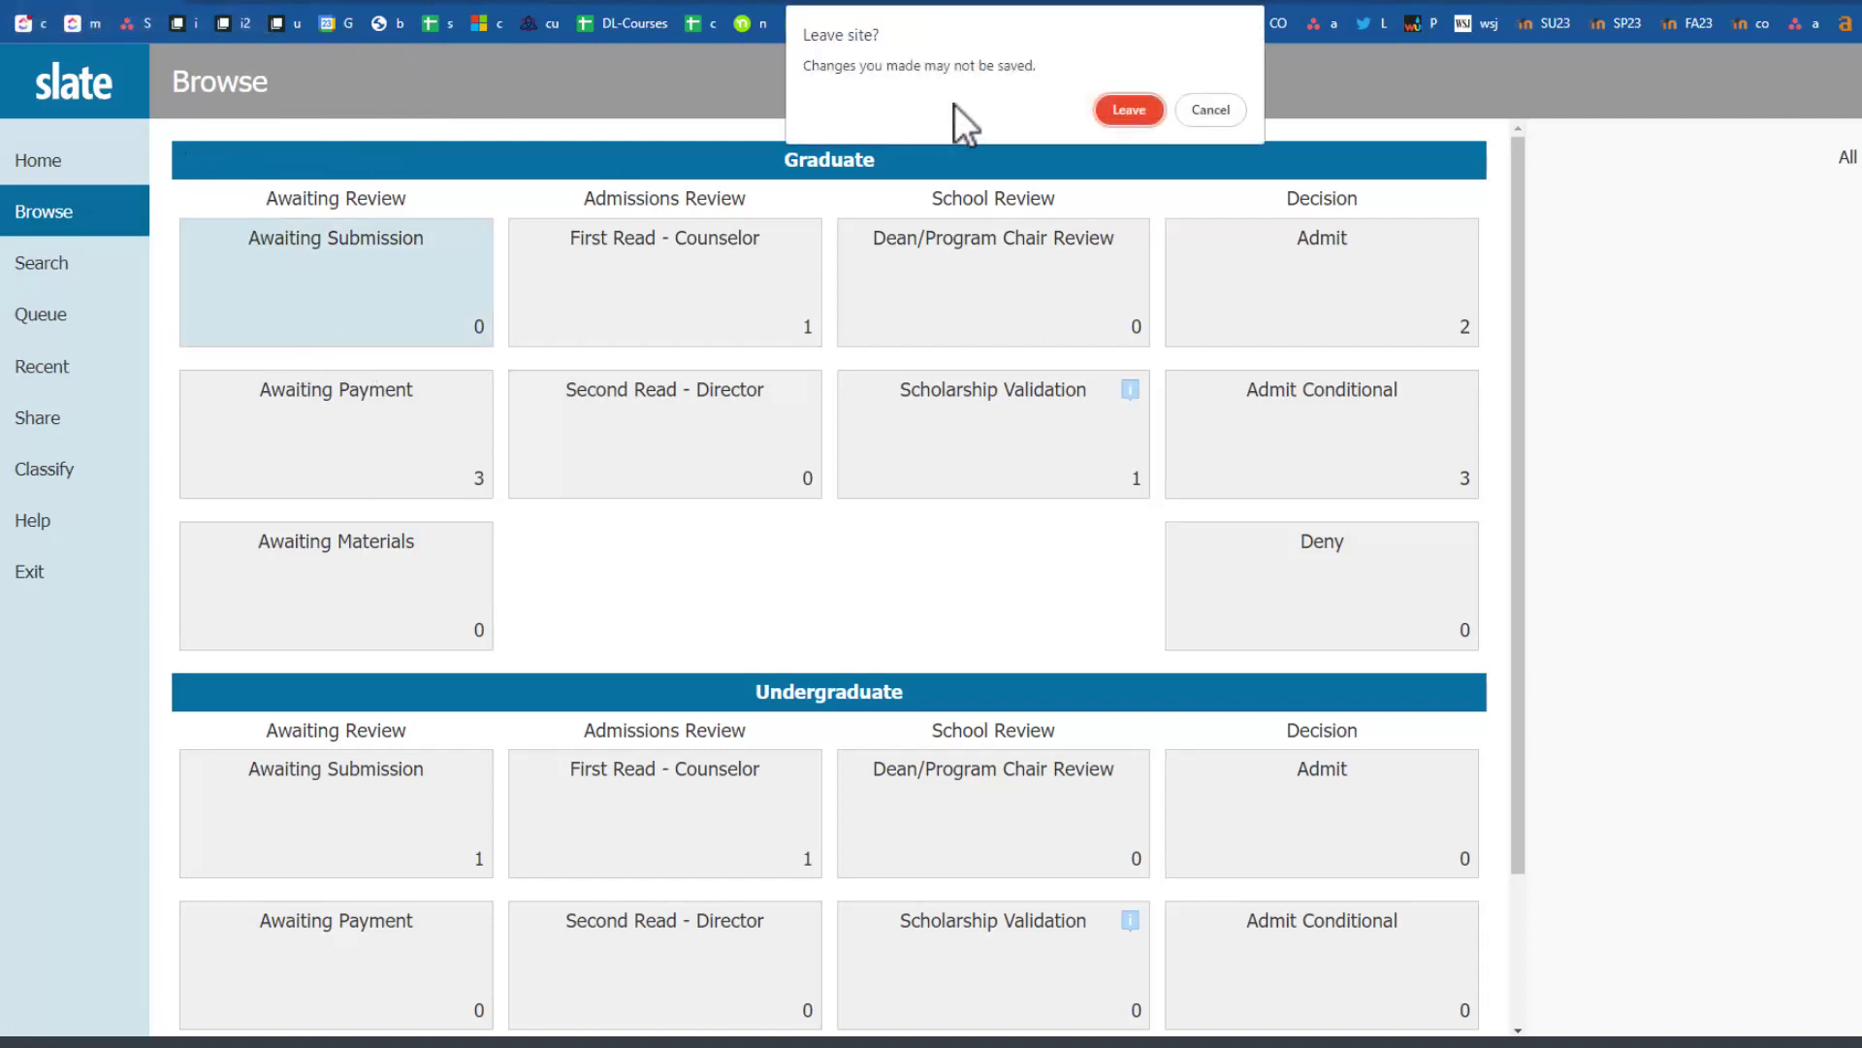
pyautogui.click(1128, 110)
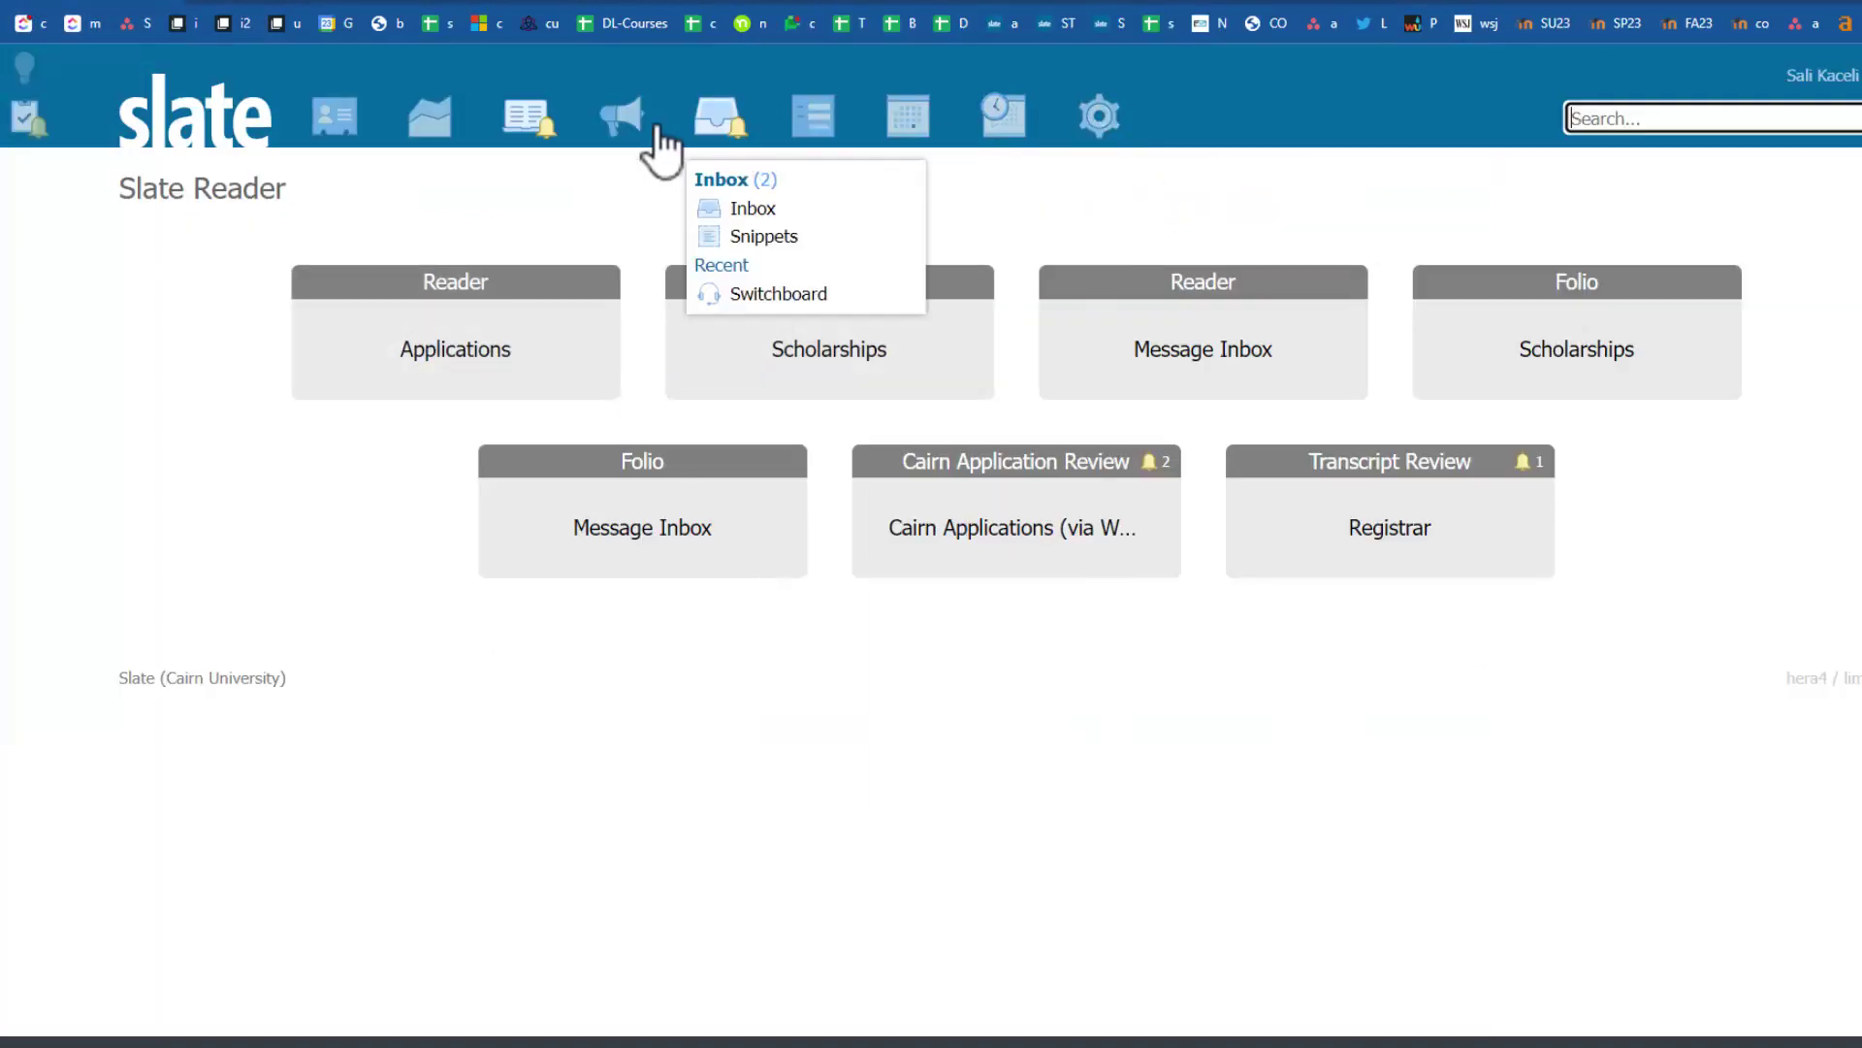
pyautogui.moveTo(330, 131)
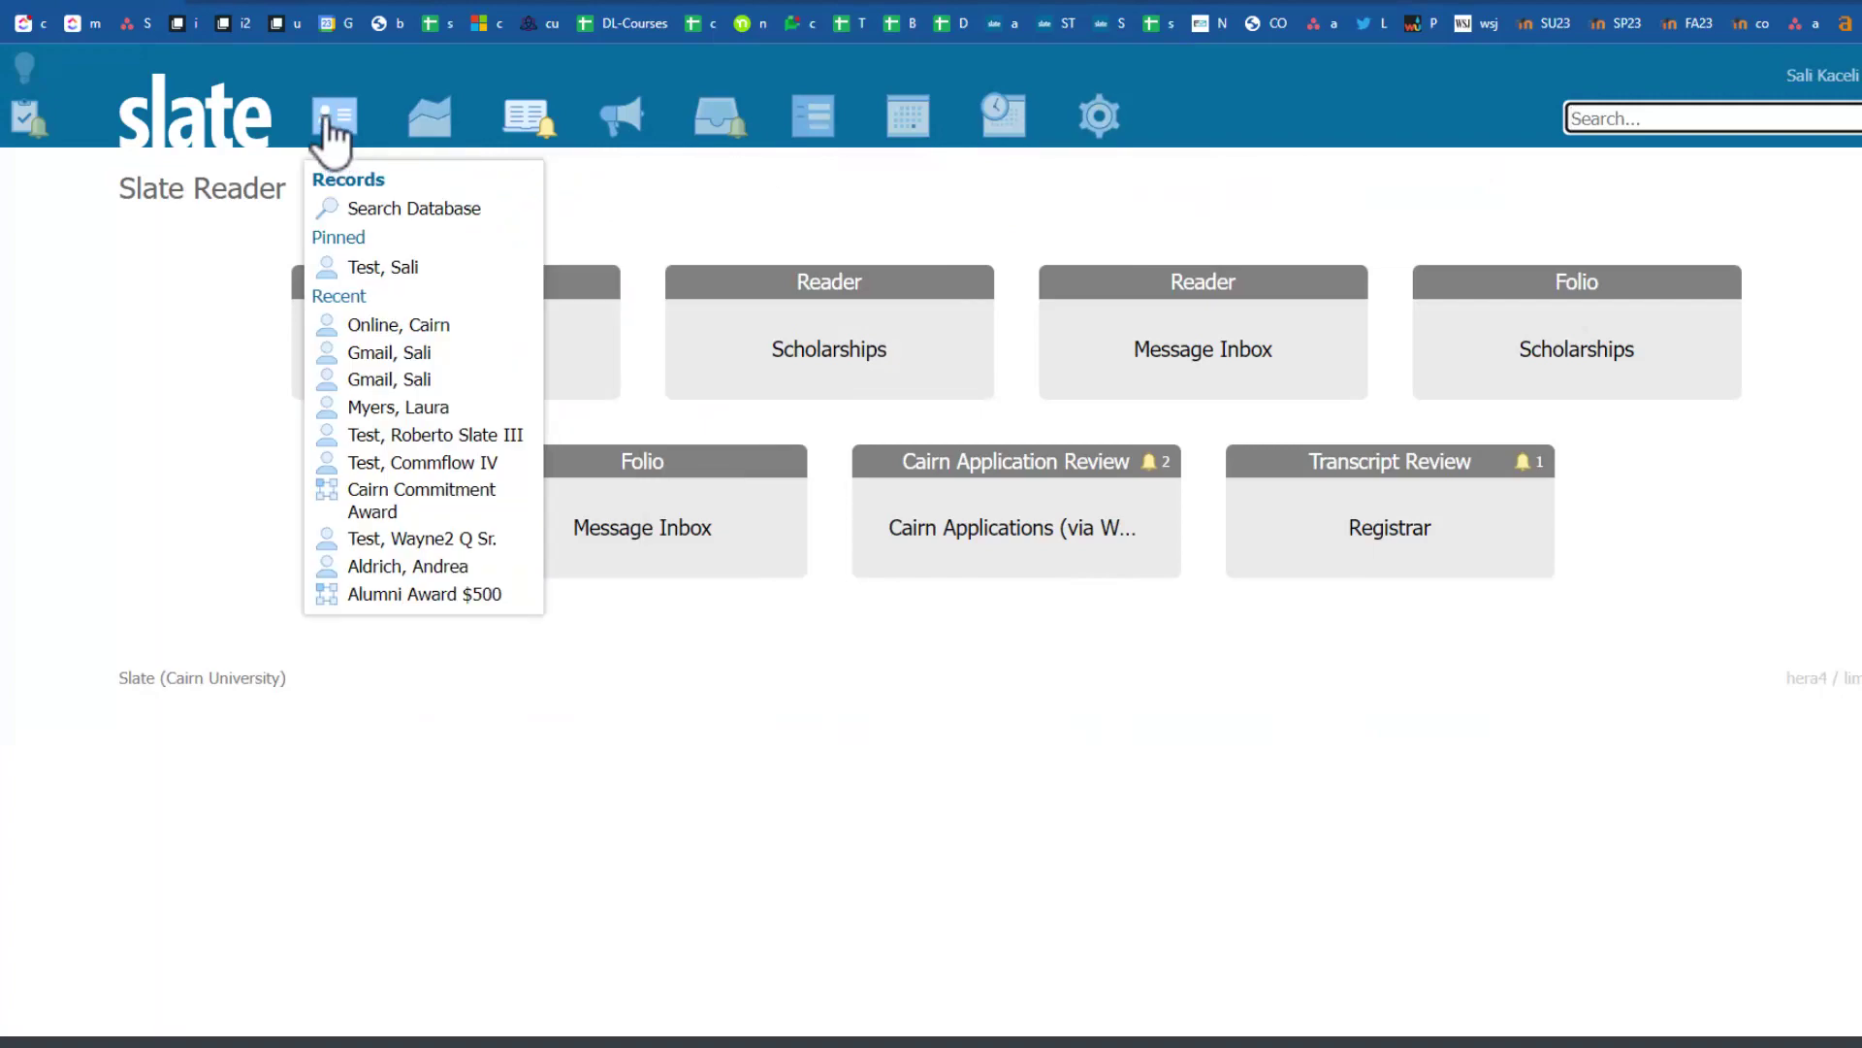
pyautogui.click(374, 326)
pyautogui.click(528, 264)
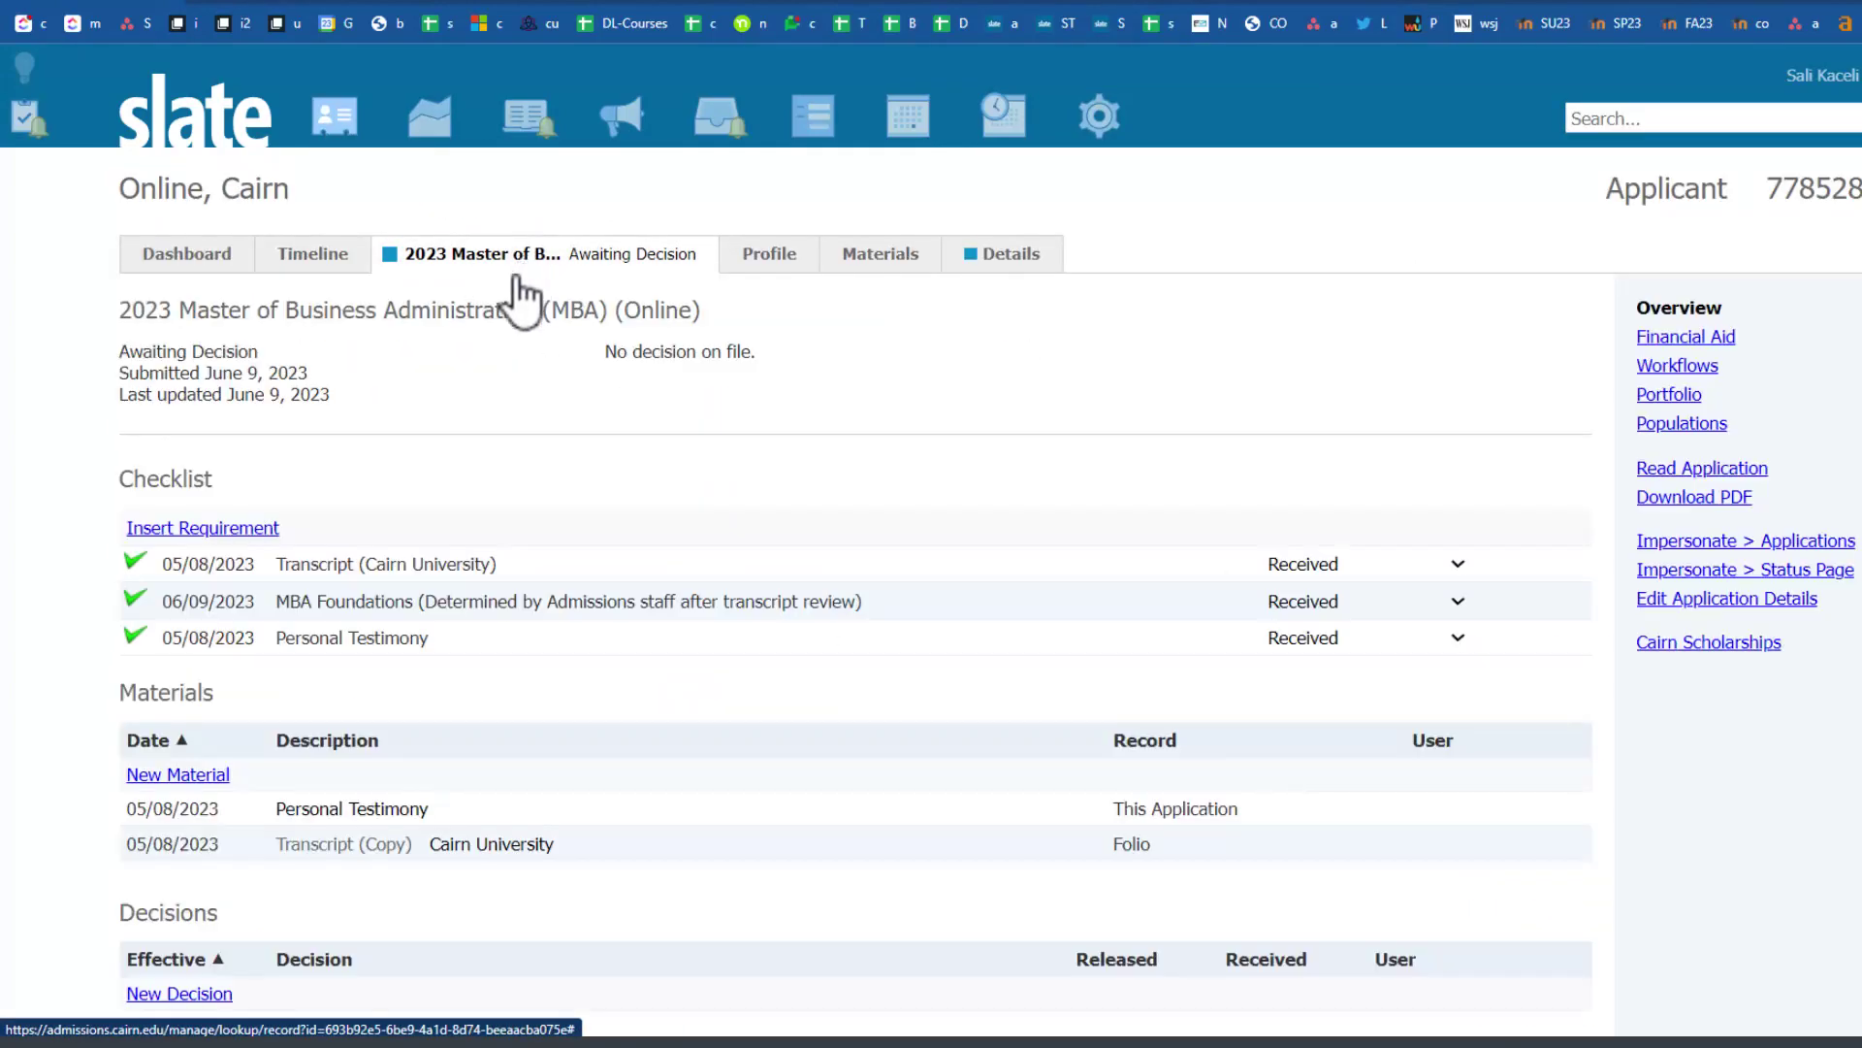
# Step: Open the application in the Reader using the suggested Cairn Application Review workflow (First Read - Counselor bin)
pyautogui.click(1699, 471)
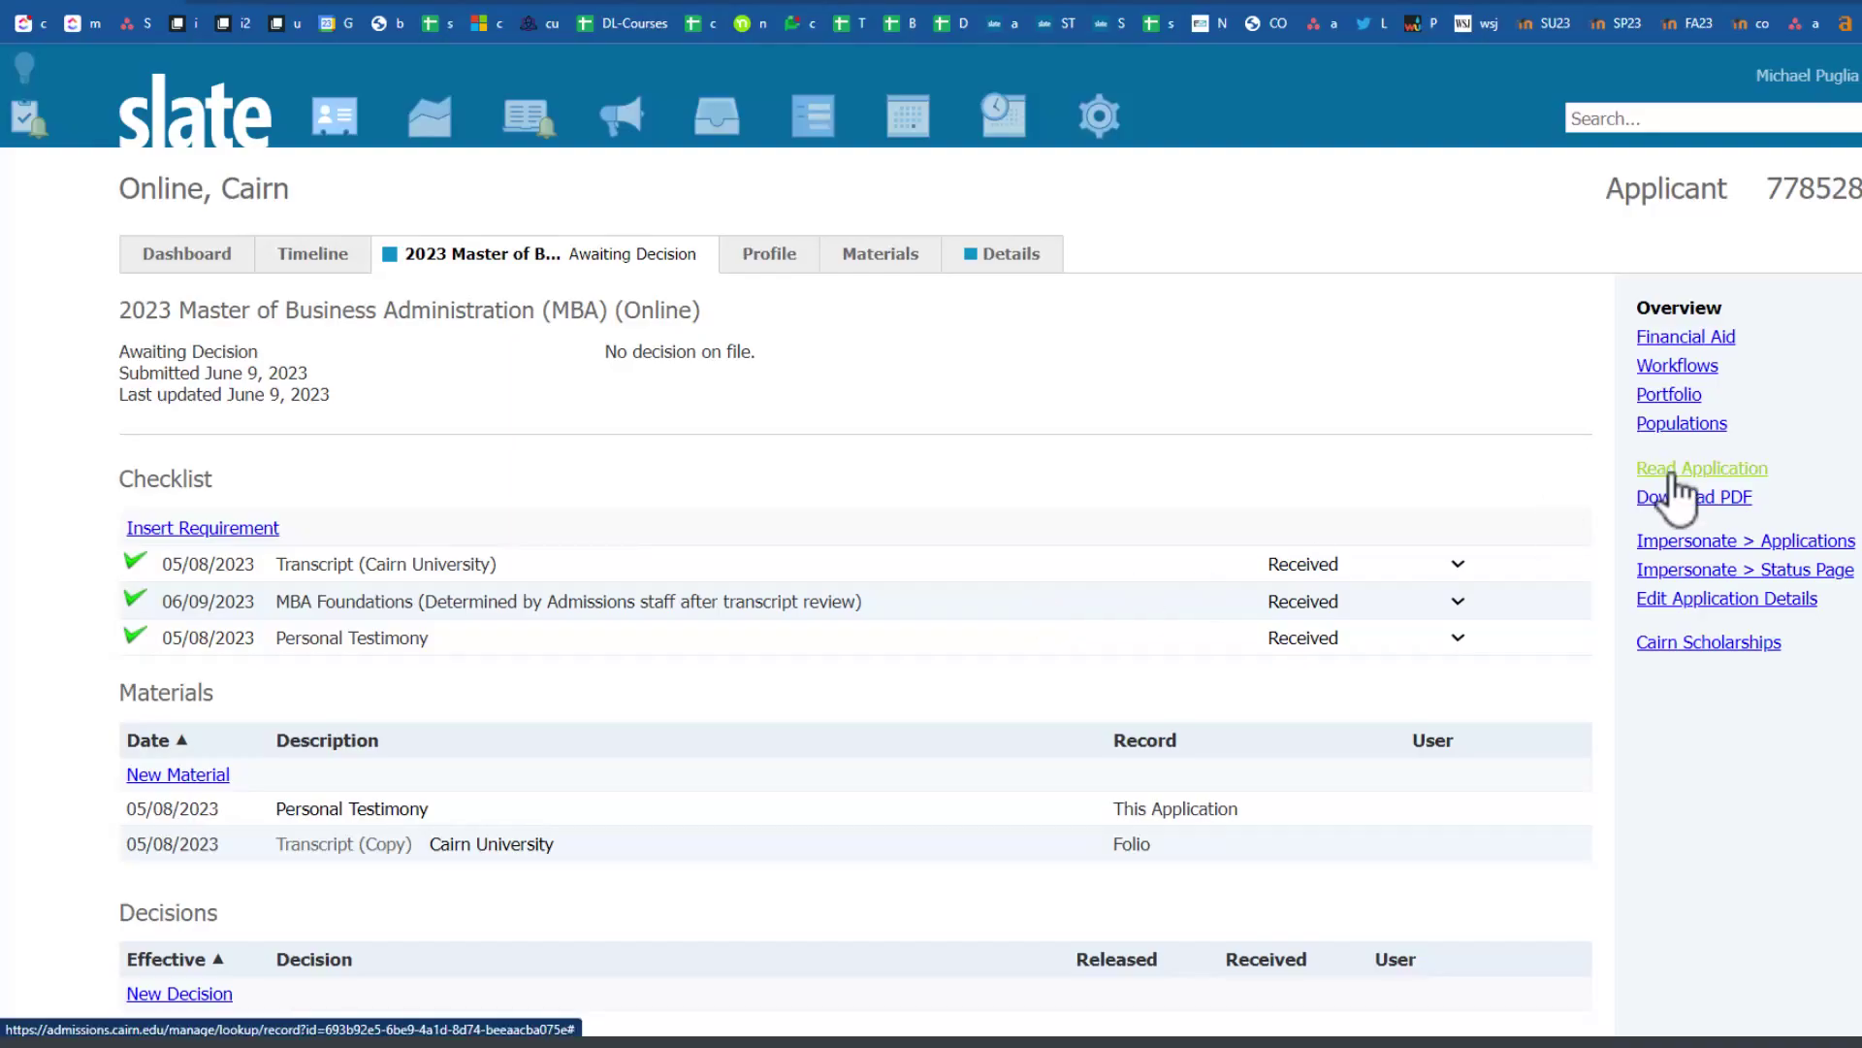
pyautogui.click(1671, 471)
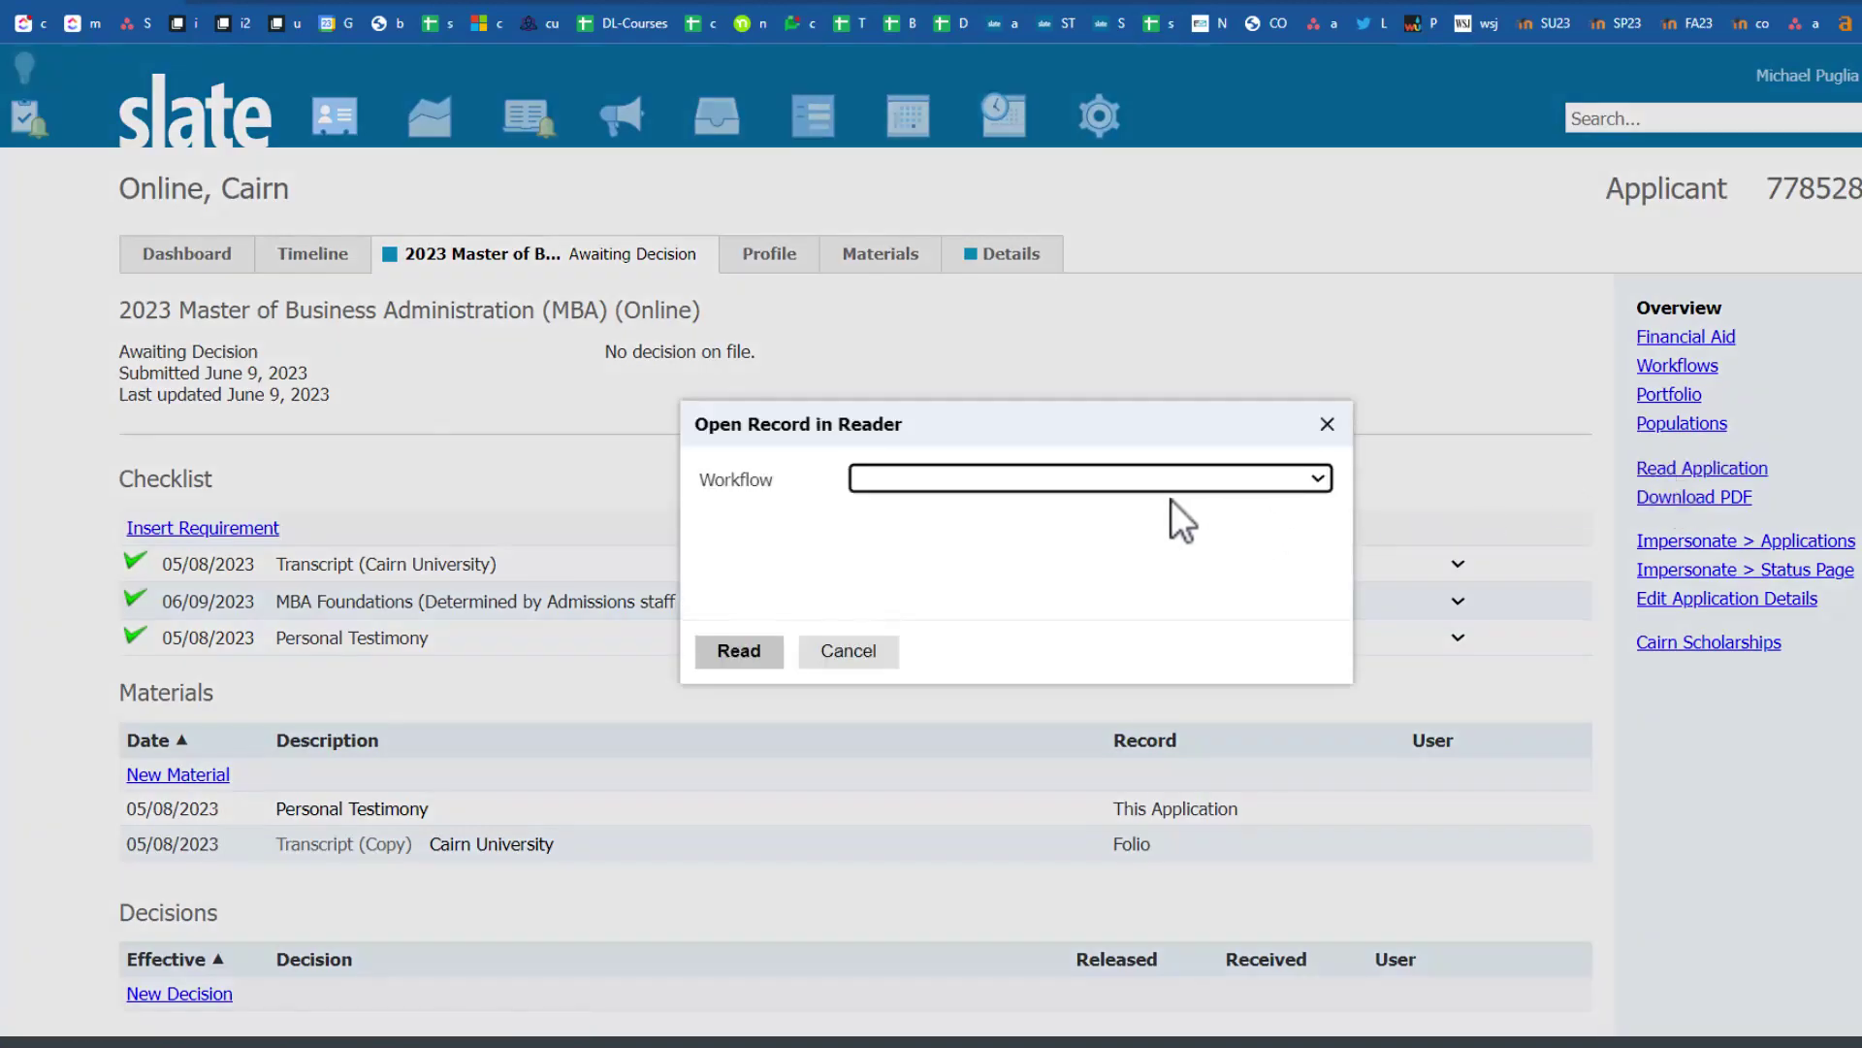
pyautogui.click(1087, 478)
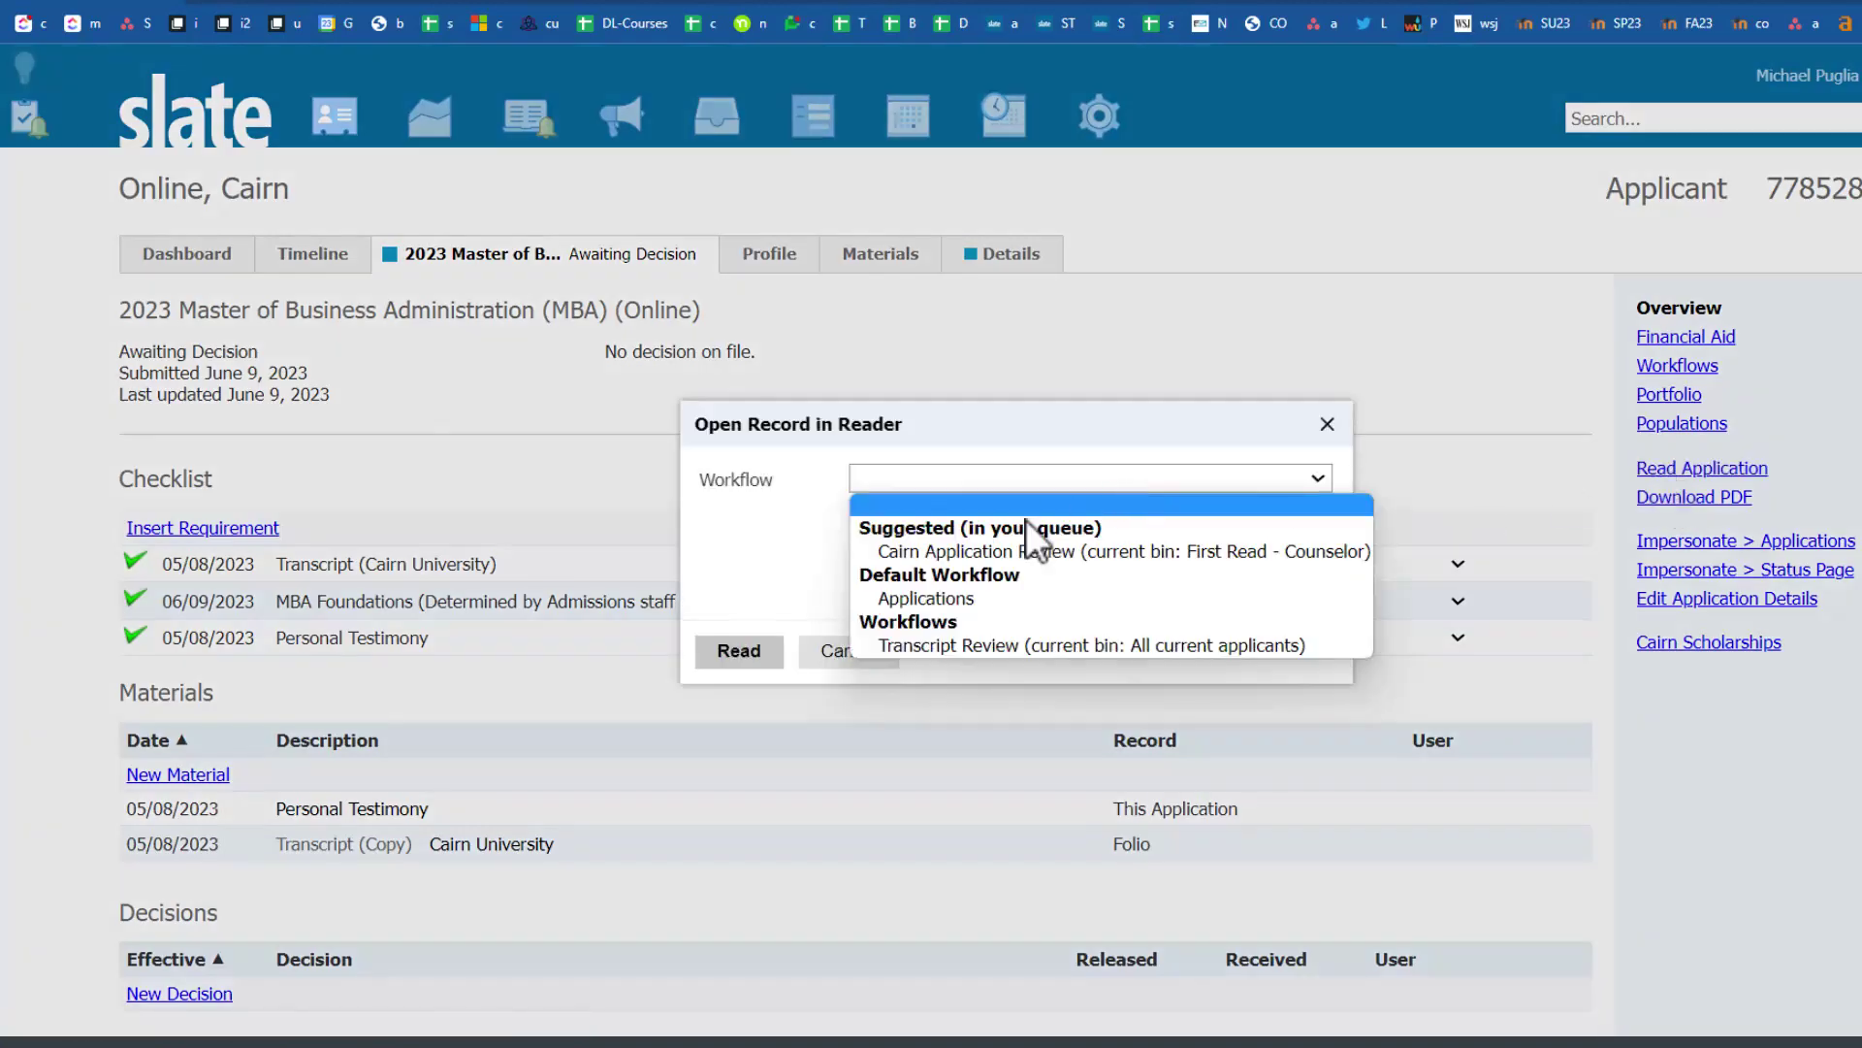
pyautogui.click(949, 555)
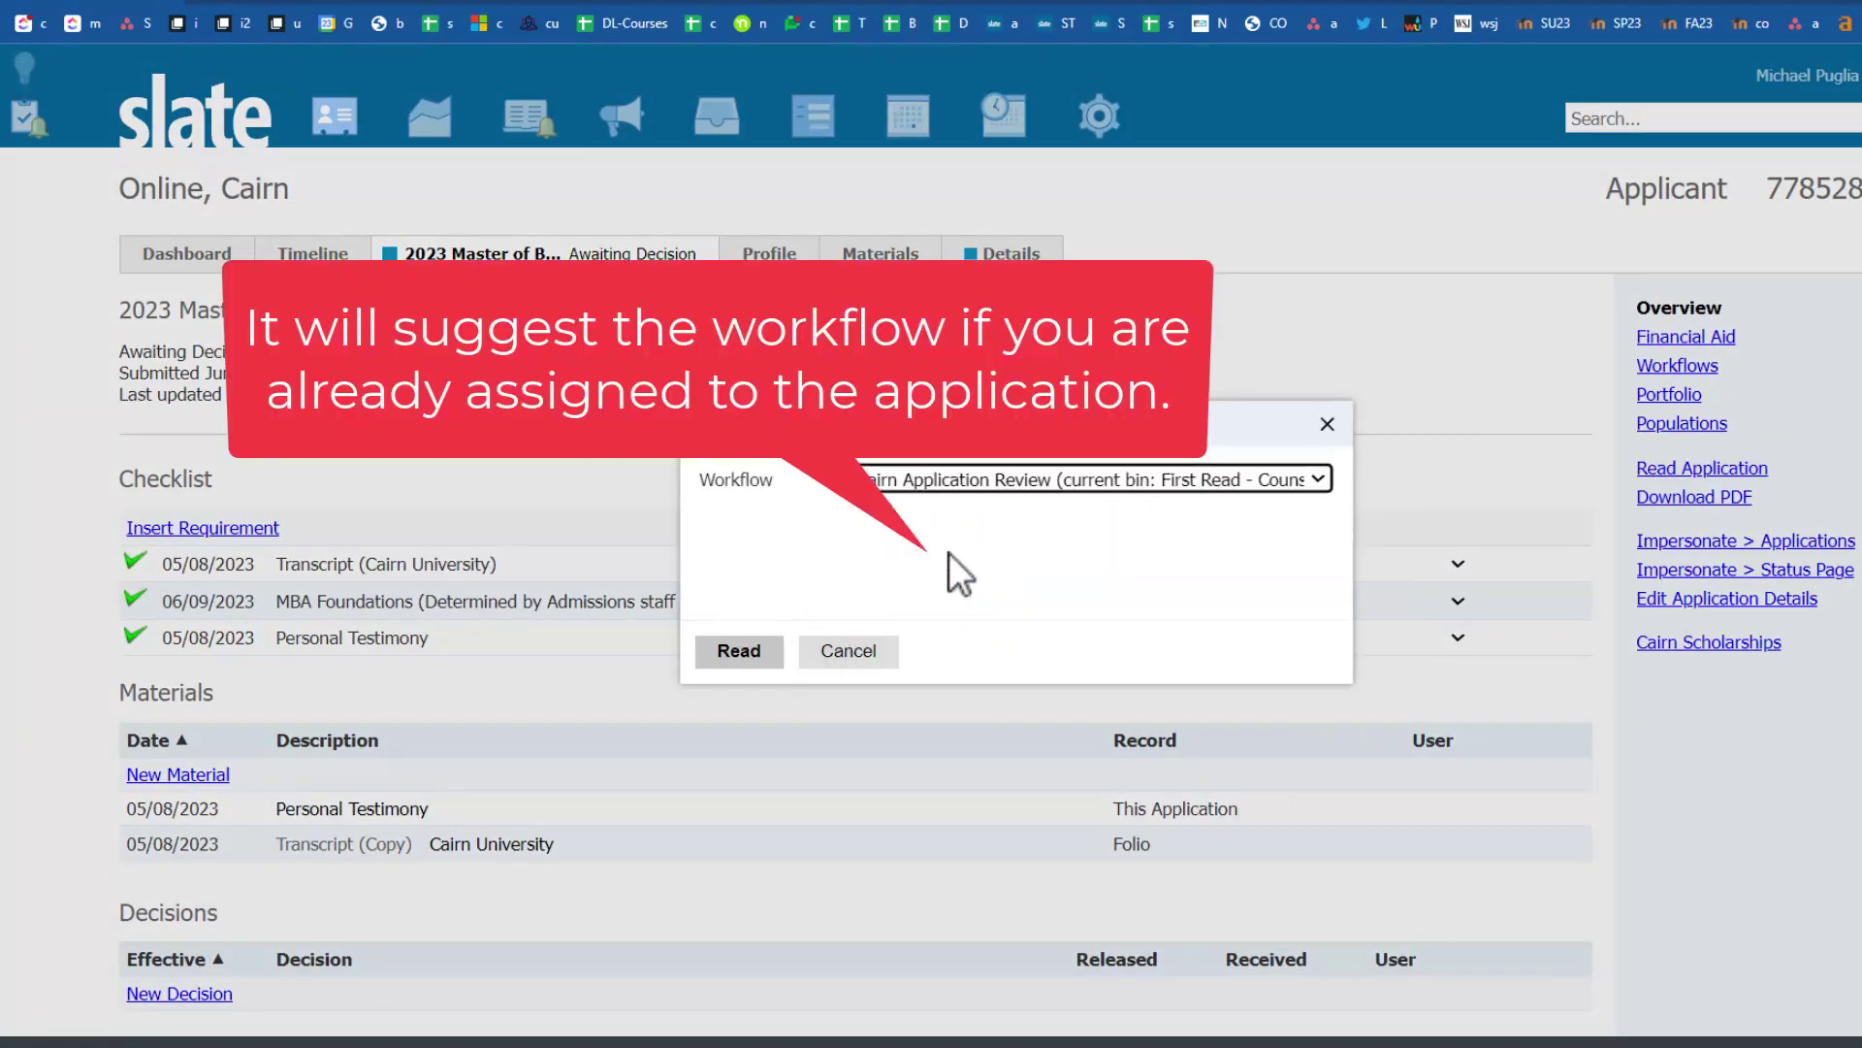
pyautogui.click(947, 481)
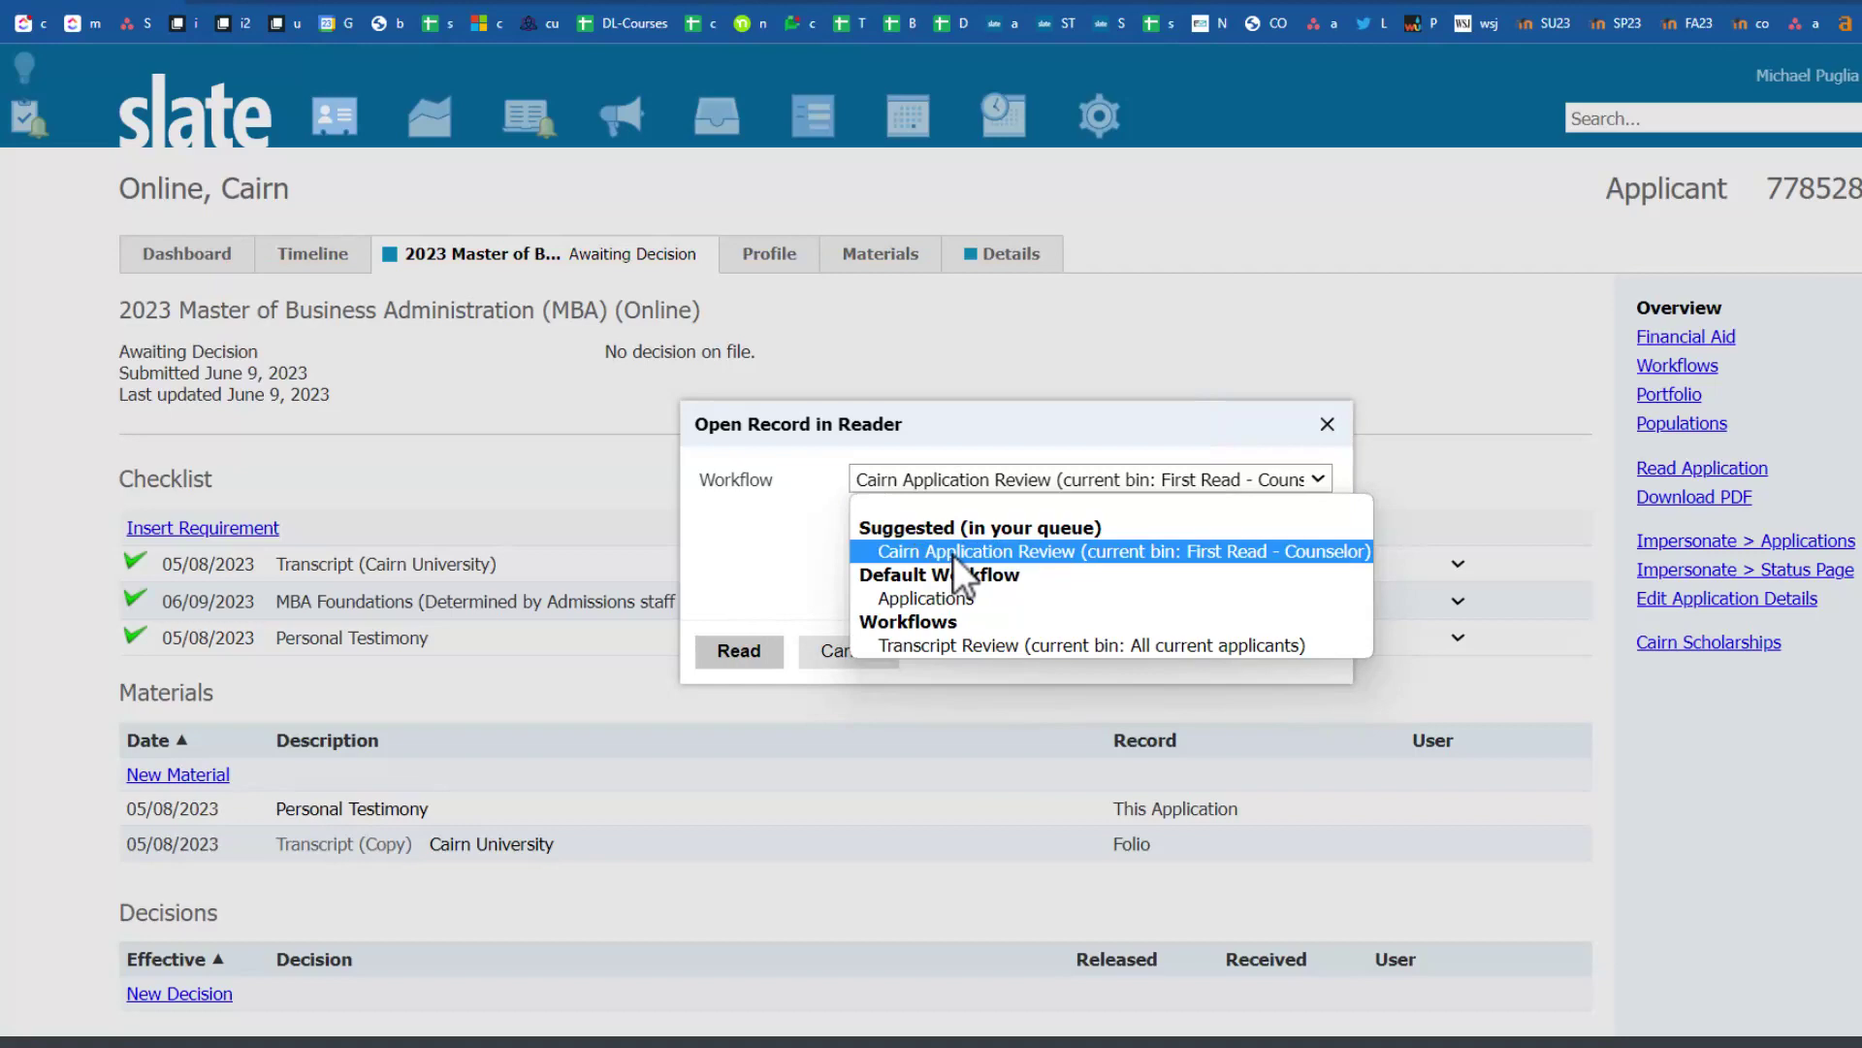
pyautogui.click(953, 553)
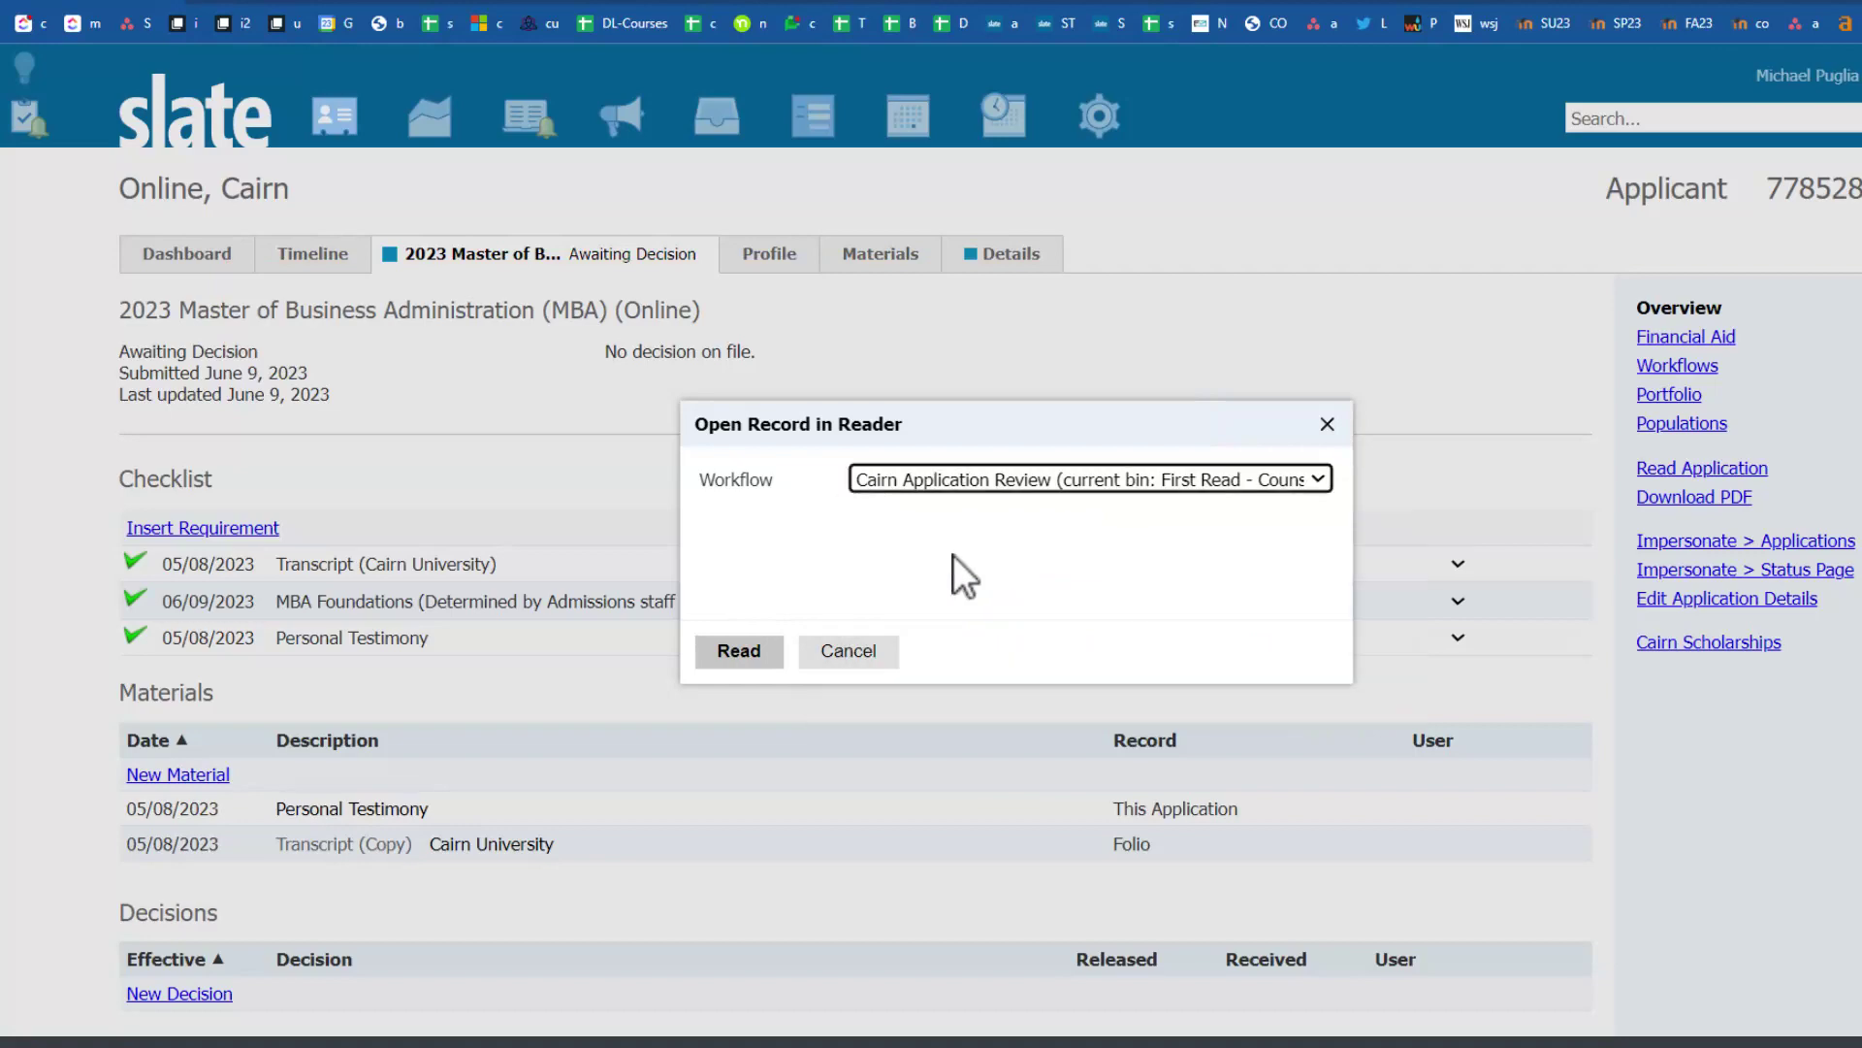
pyautogui.click(730, 653)
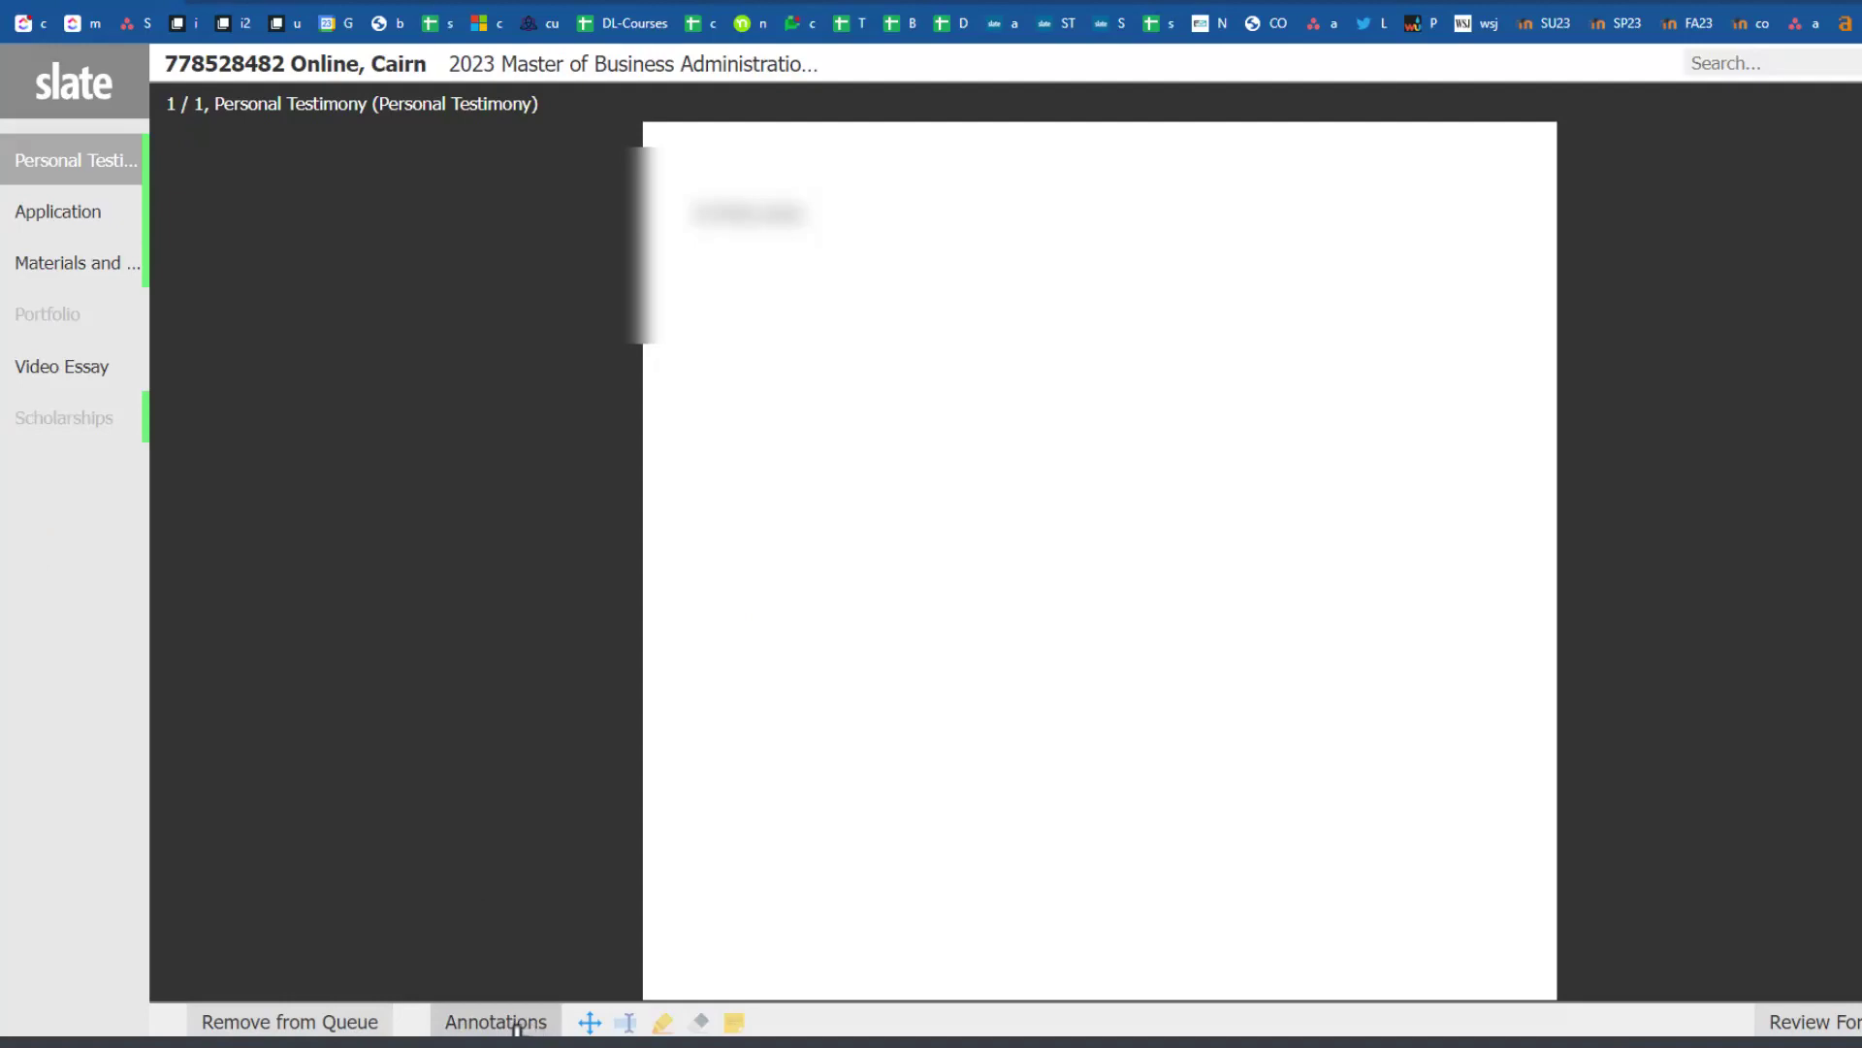
# Step: Highlight the line of text in the Personal Testimony and add a sticky note in the blank area below it
pyautogui.click(662, 1021)
pyautogui.moveTo(811, 216); pyautogui.dragTo(696, 213)
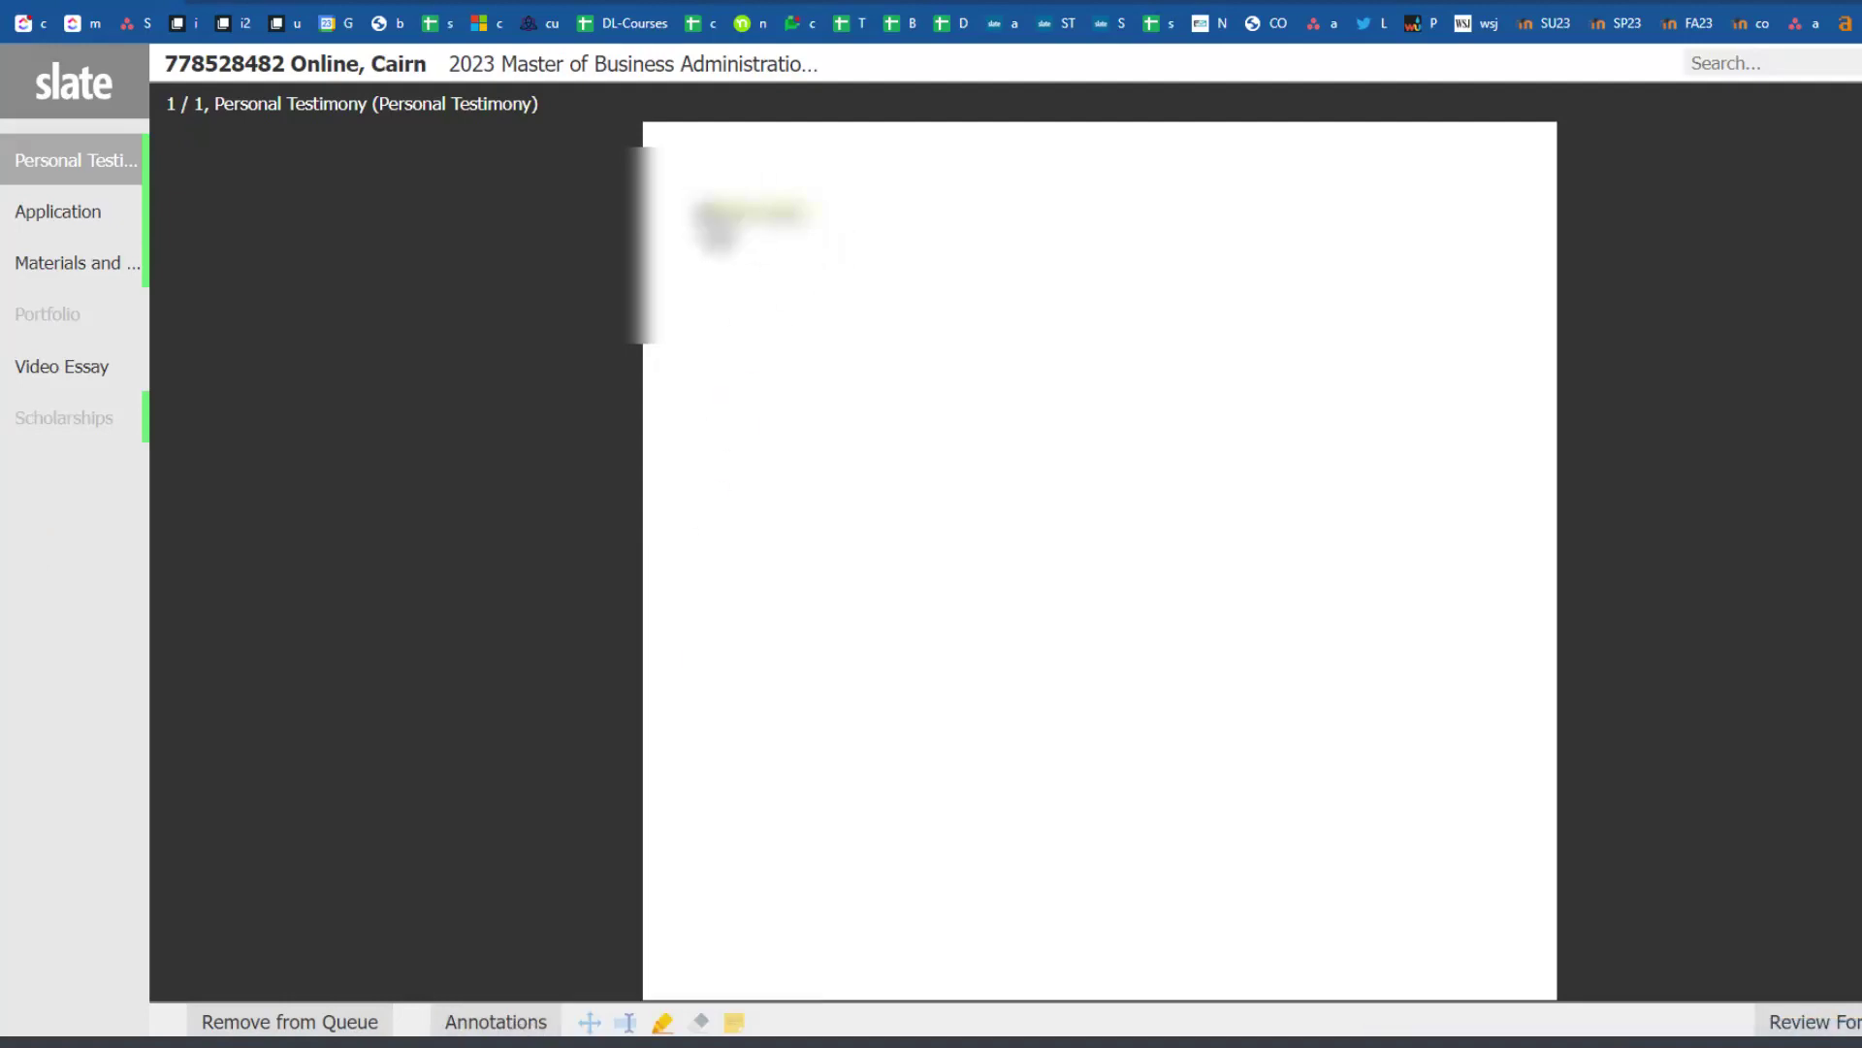
pyautogui.click(737, 1023)
pyautogui.moveTo(885, 312); pyautogui.dragTo(1350, 491)
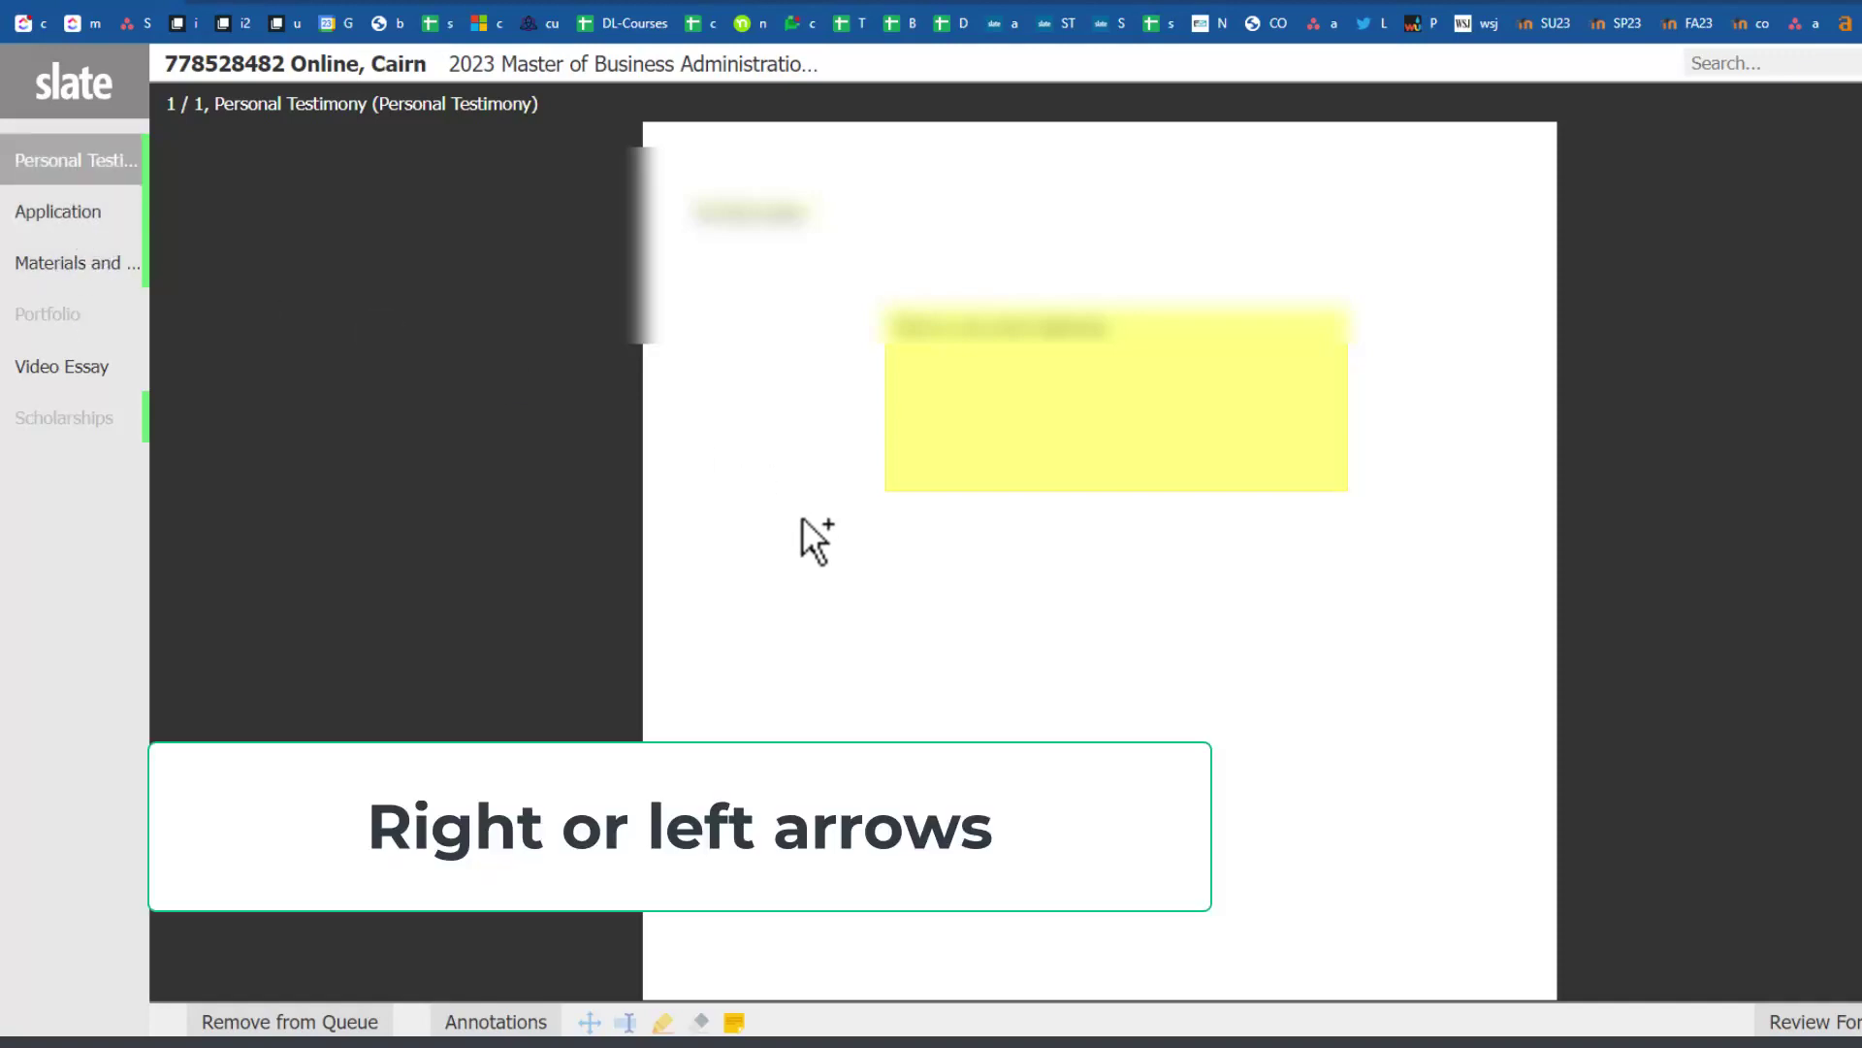
# Step: Page through the Application section from Program of Study to the Certification page
pyautogui.press('Right')
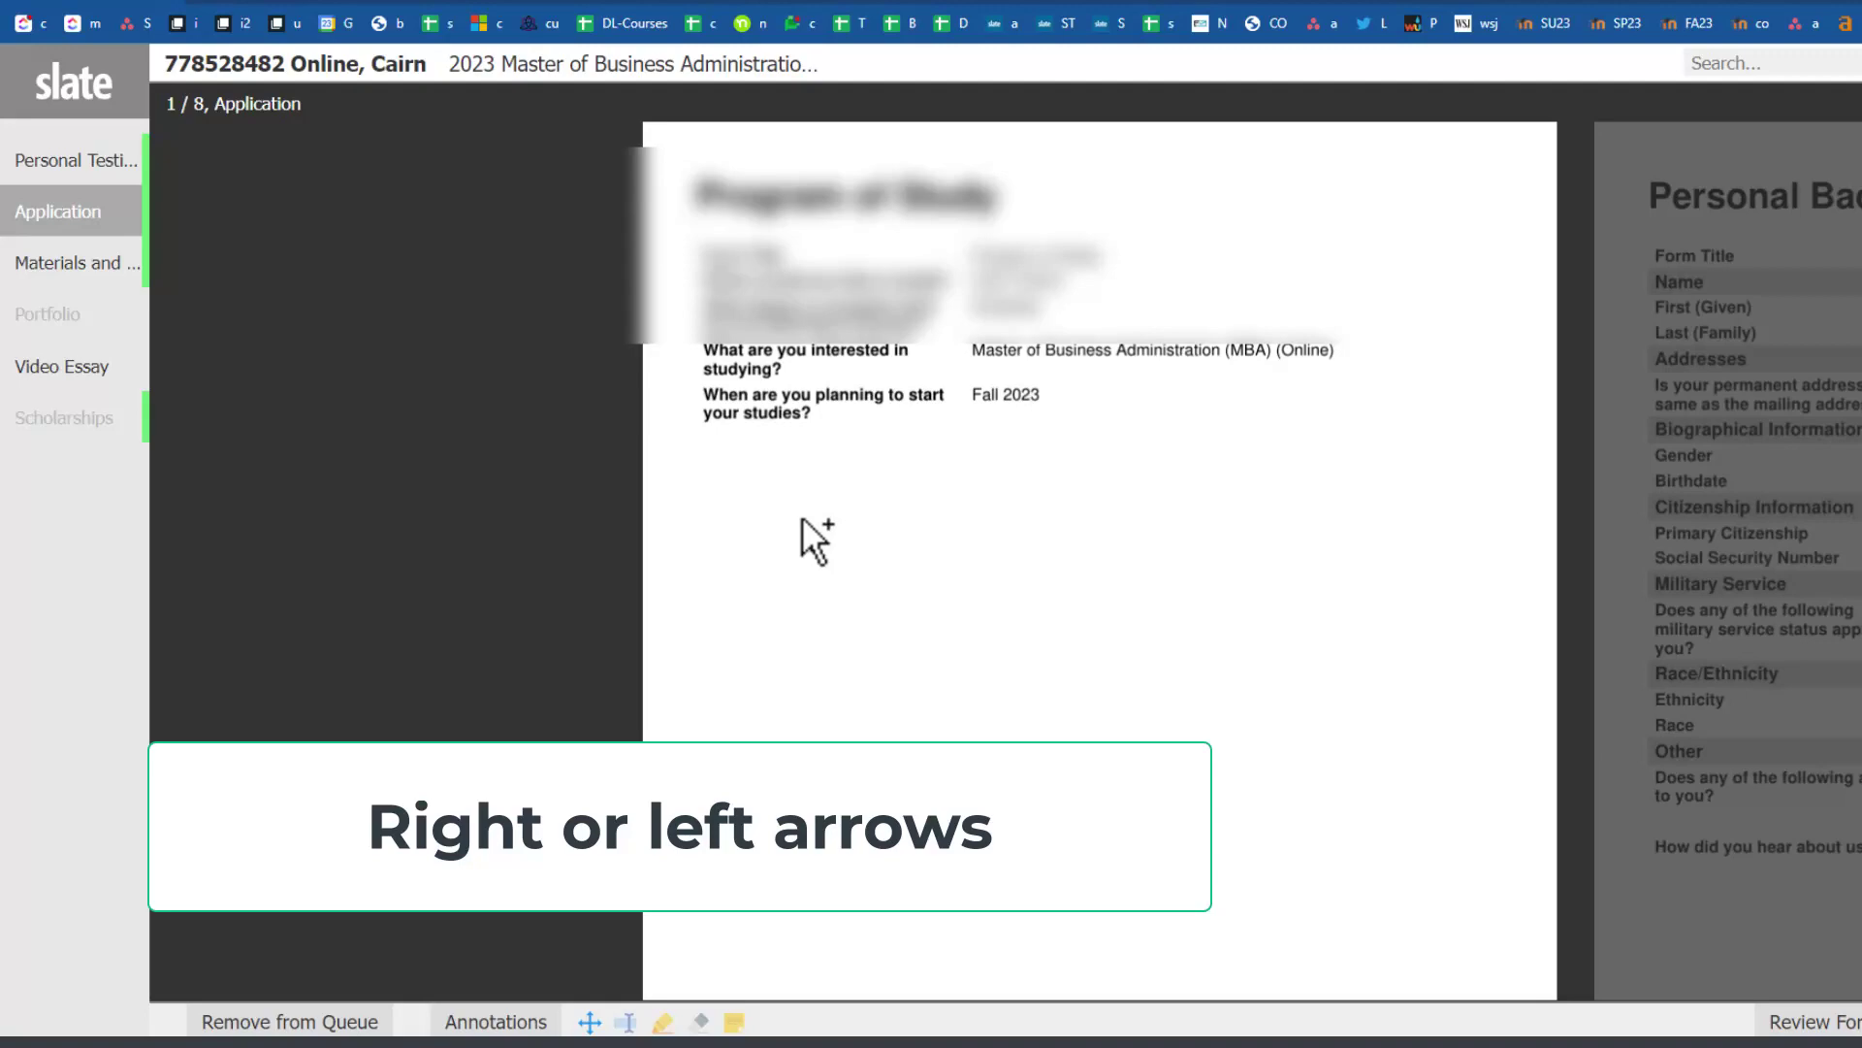
pyautogui.press('Right')
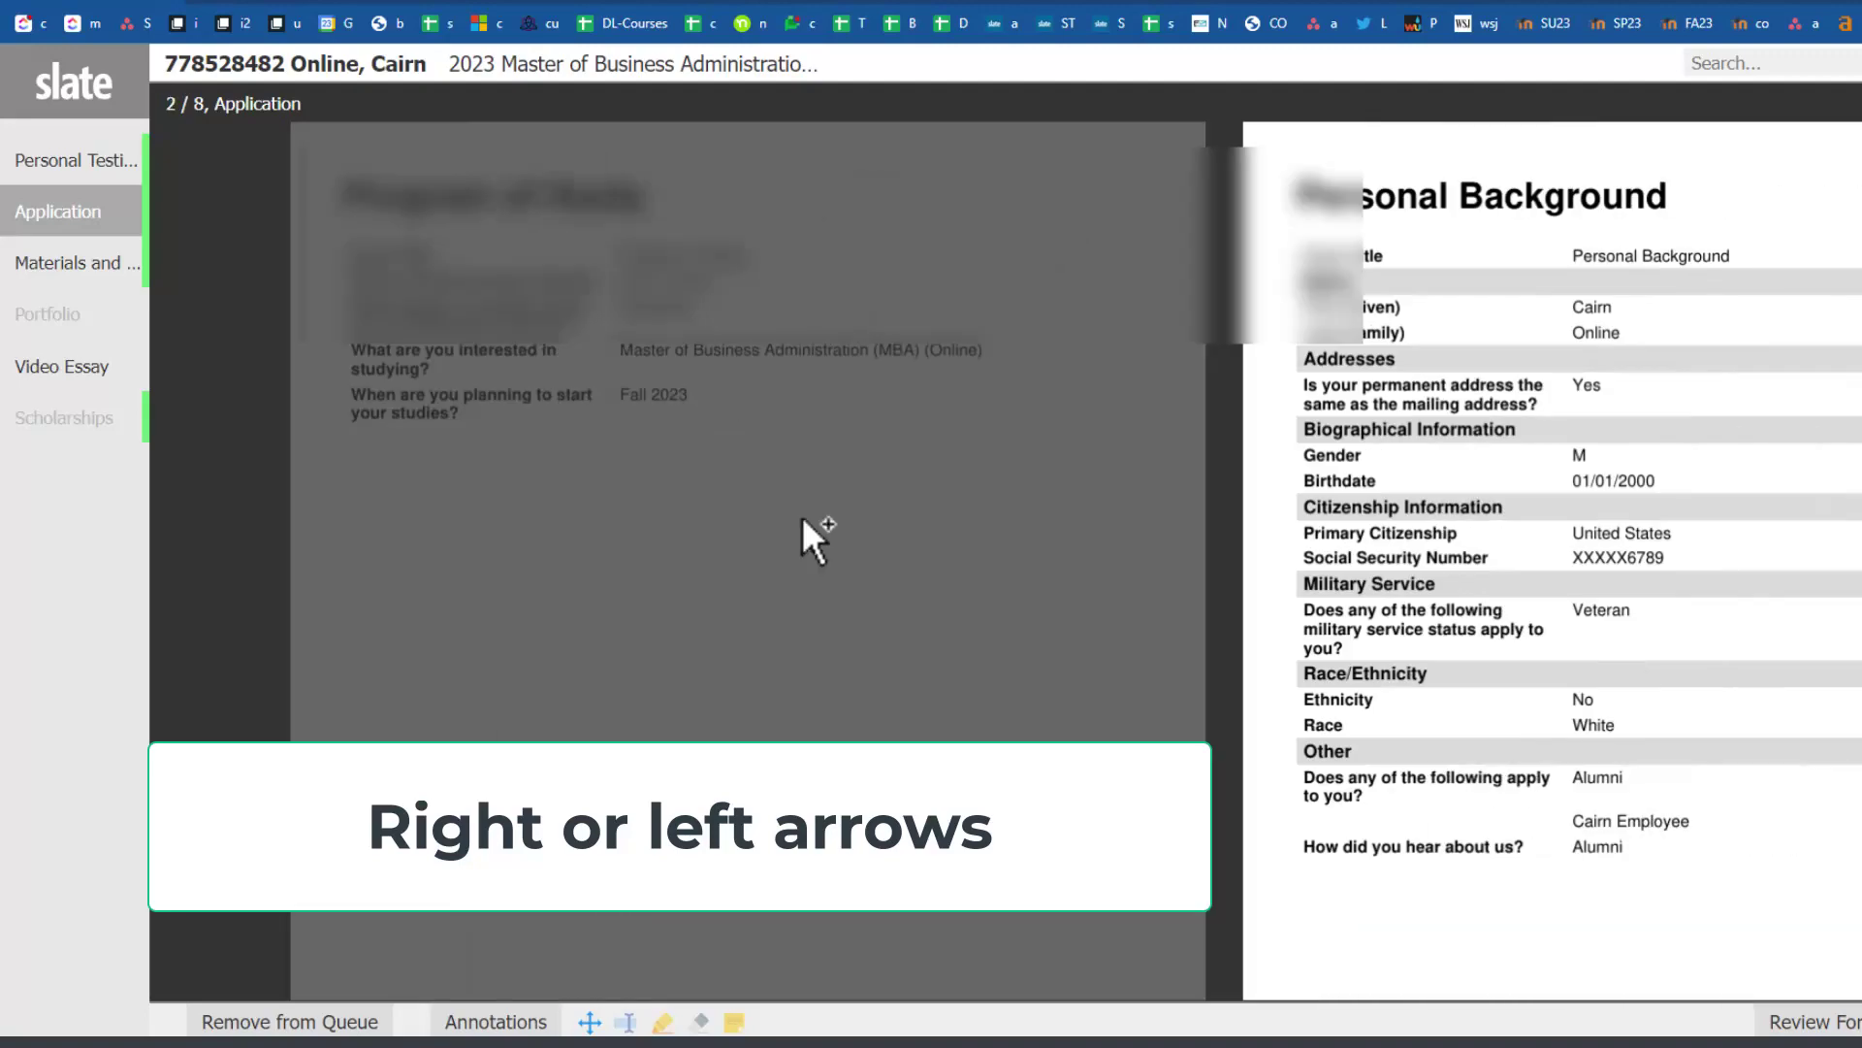
pyautogui.press('Right')
pyautogui.press('Right')
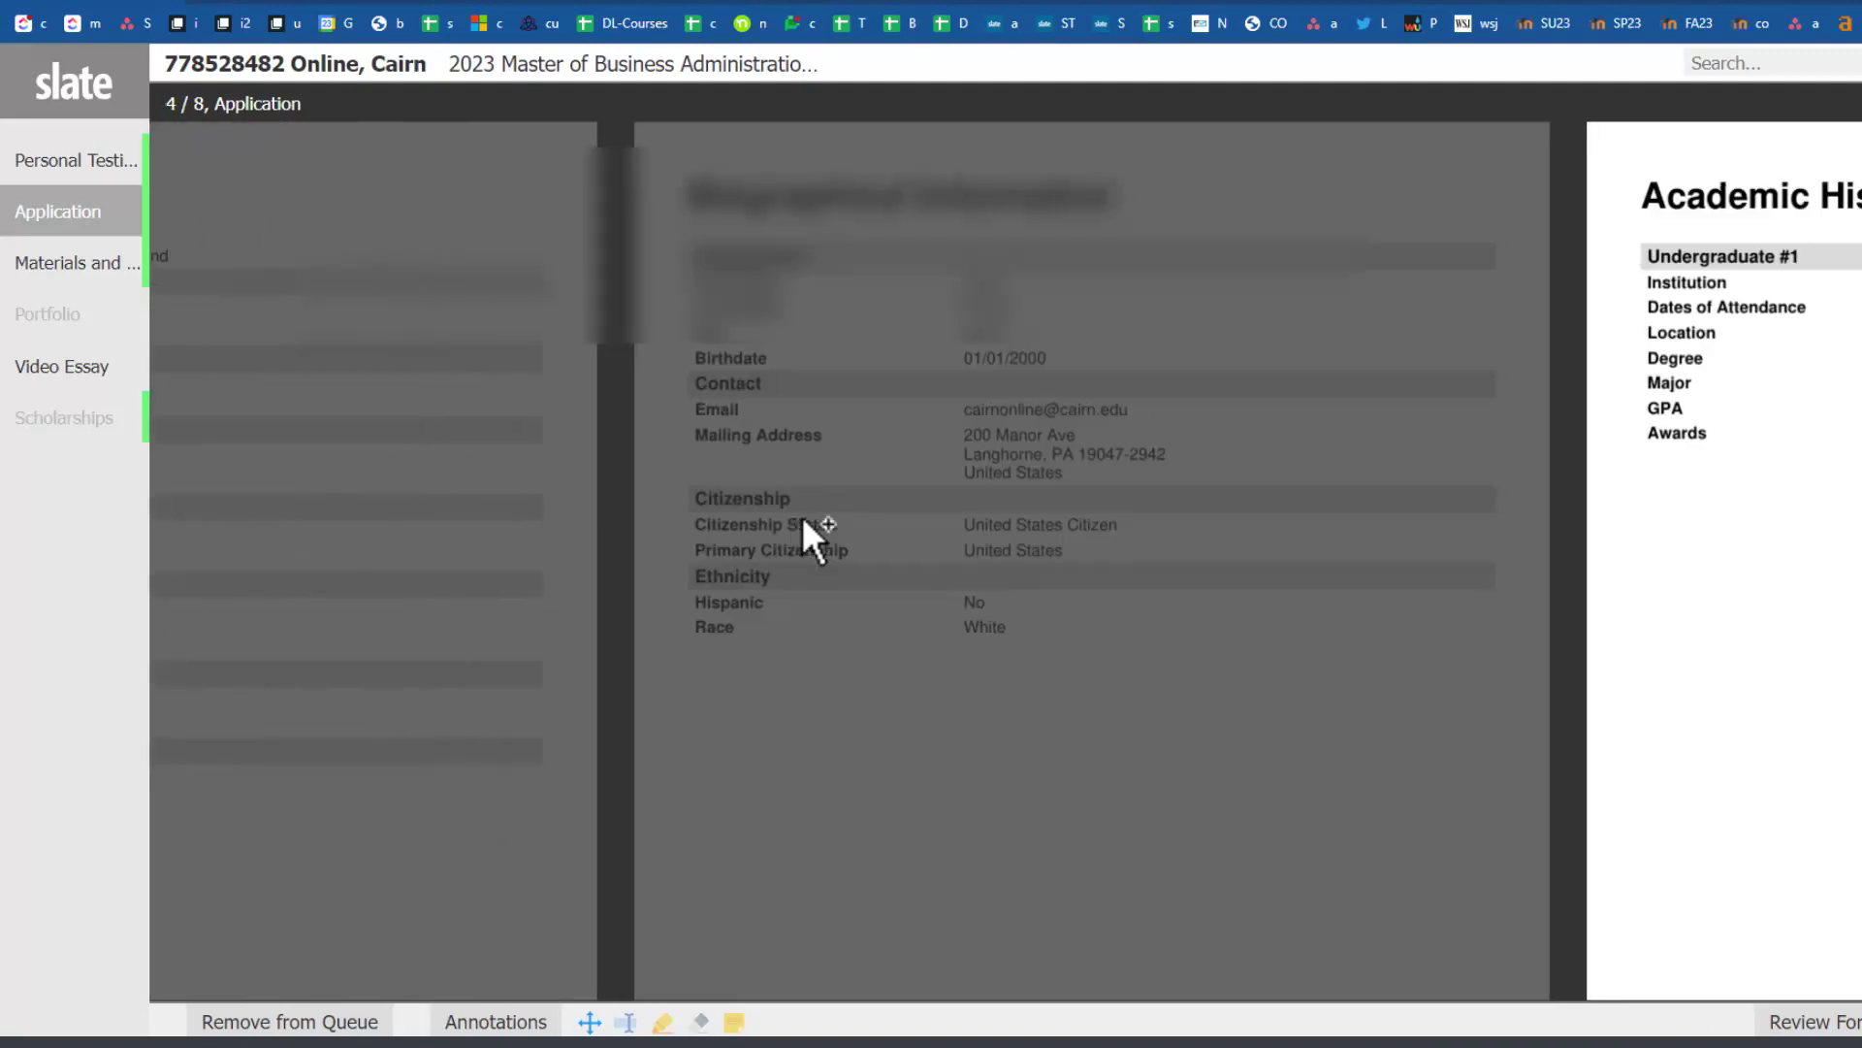
pyautogui.press('Right')
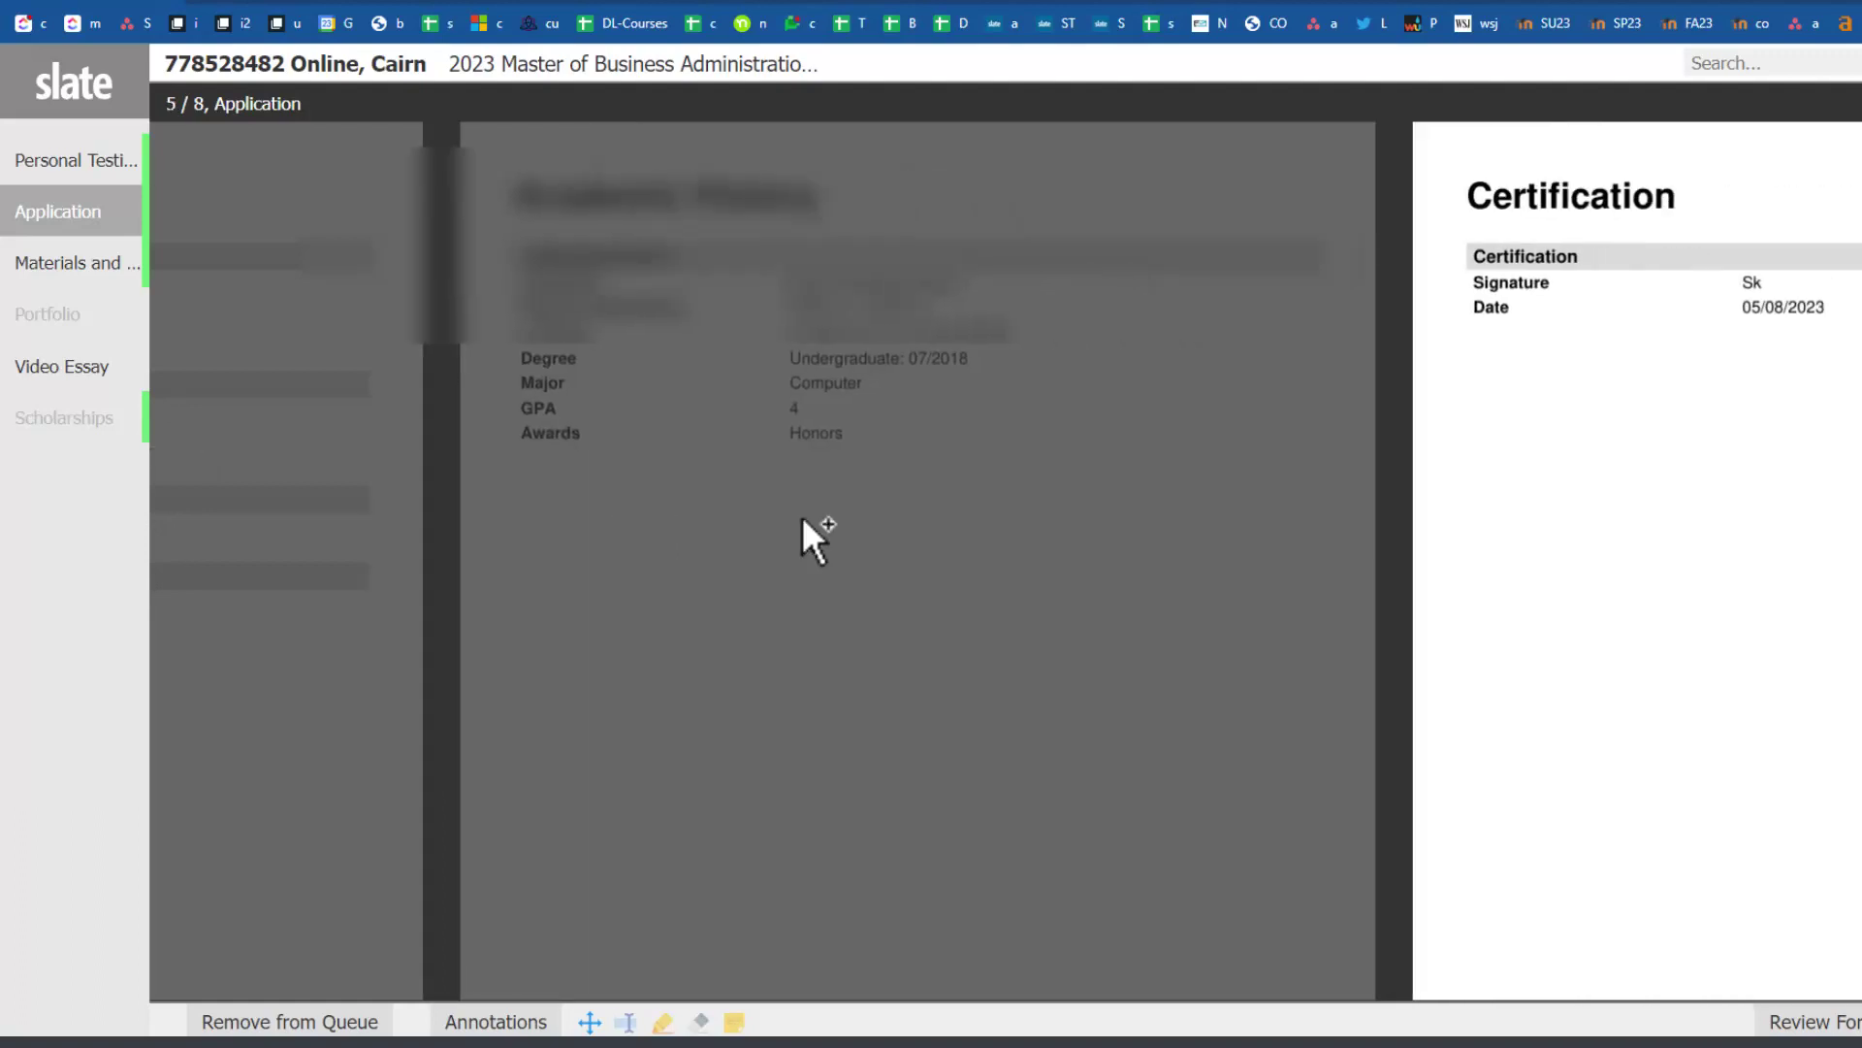
# Step: Finish paging through the Application section, open the counselor review form and identify the reviewer as Admissions Counselor
pyautogui.press('Right')
pyautogui.click(61, 365)
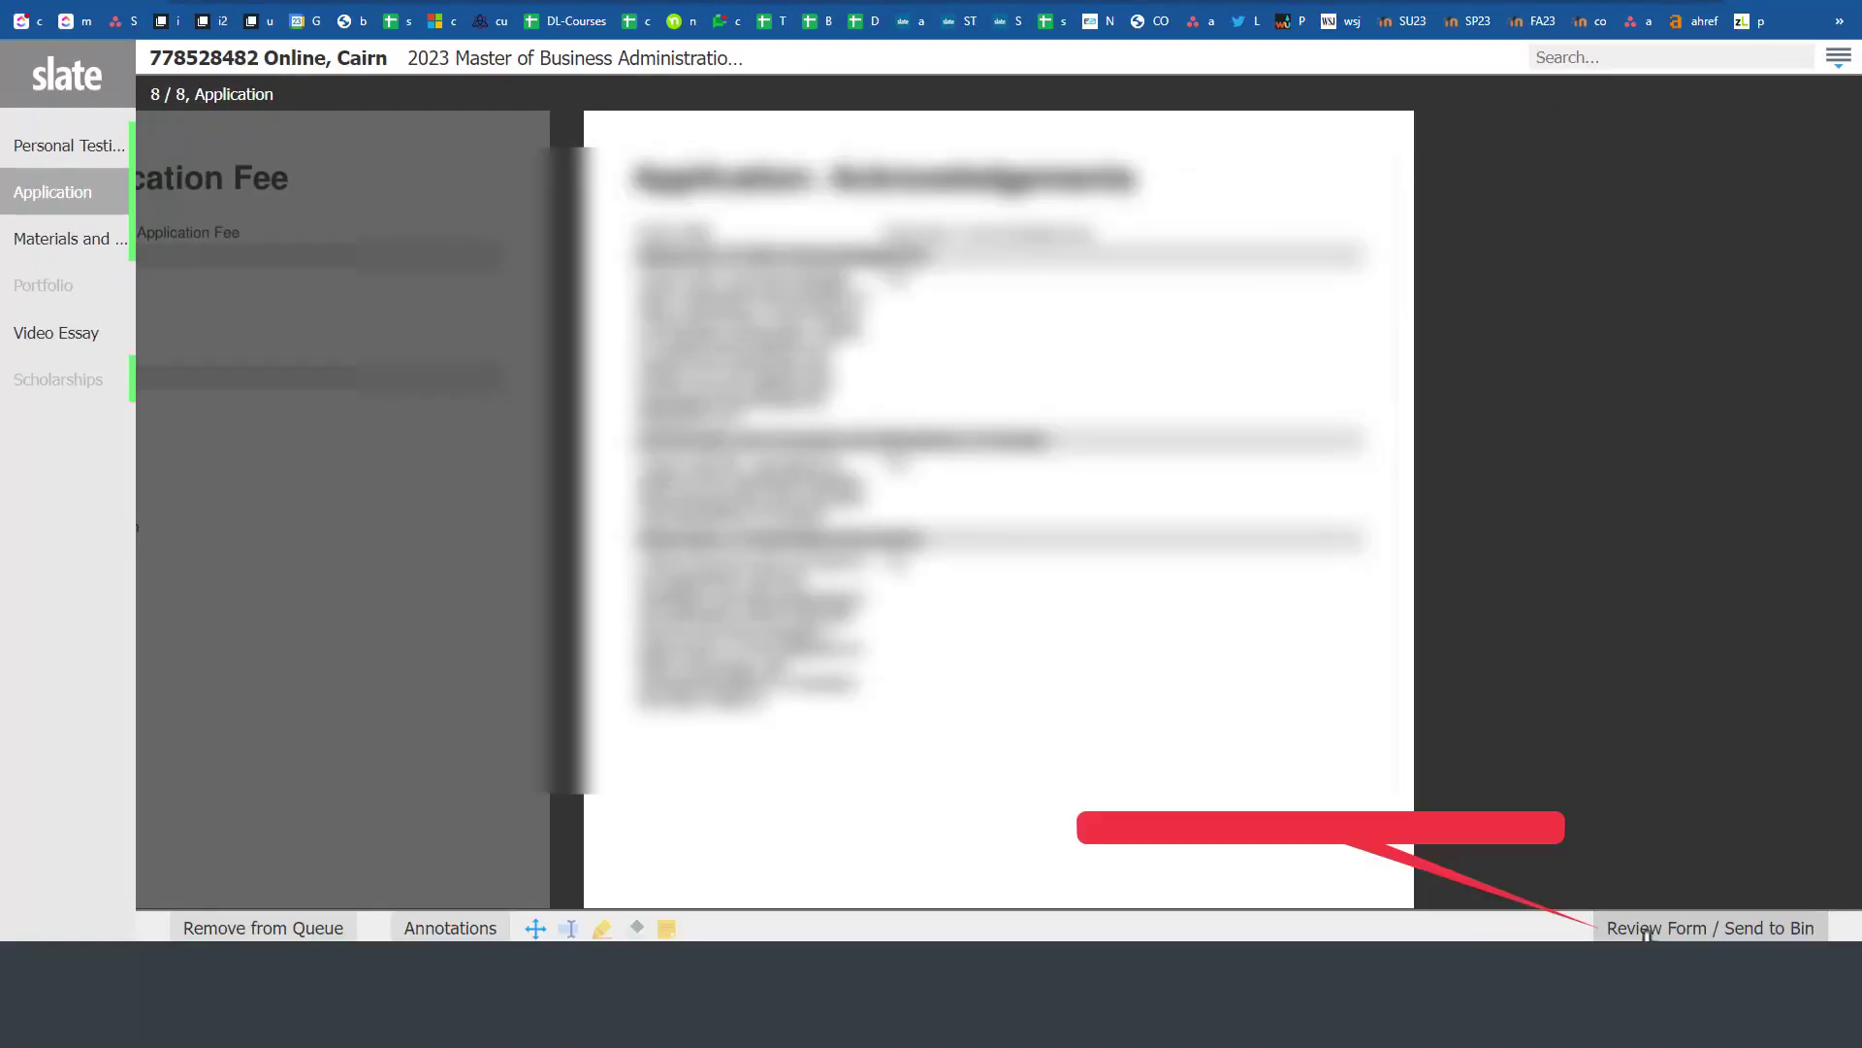
pyautogui.click(1649, 930)
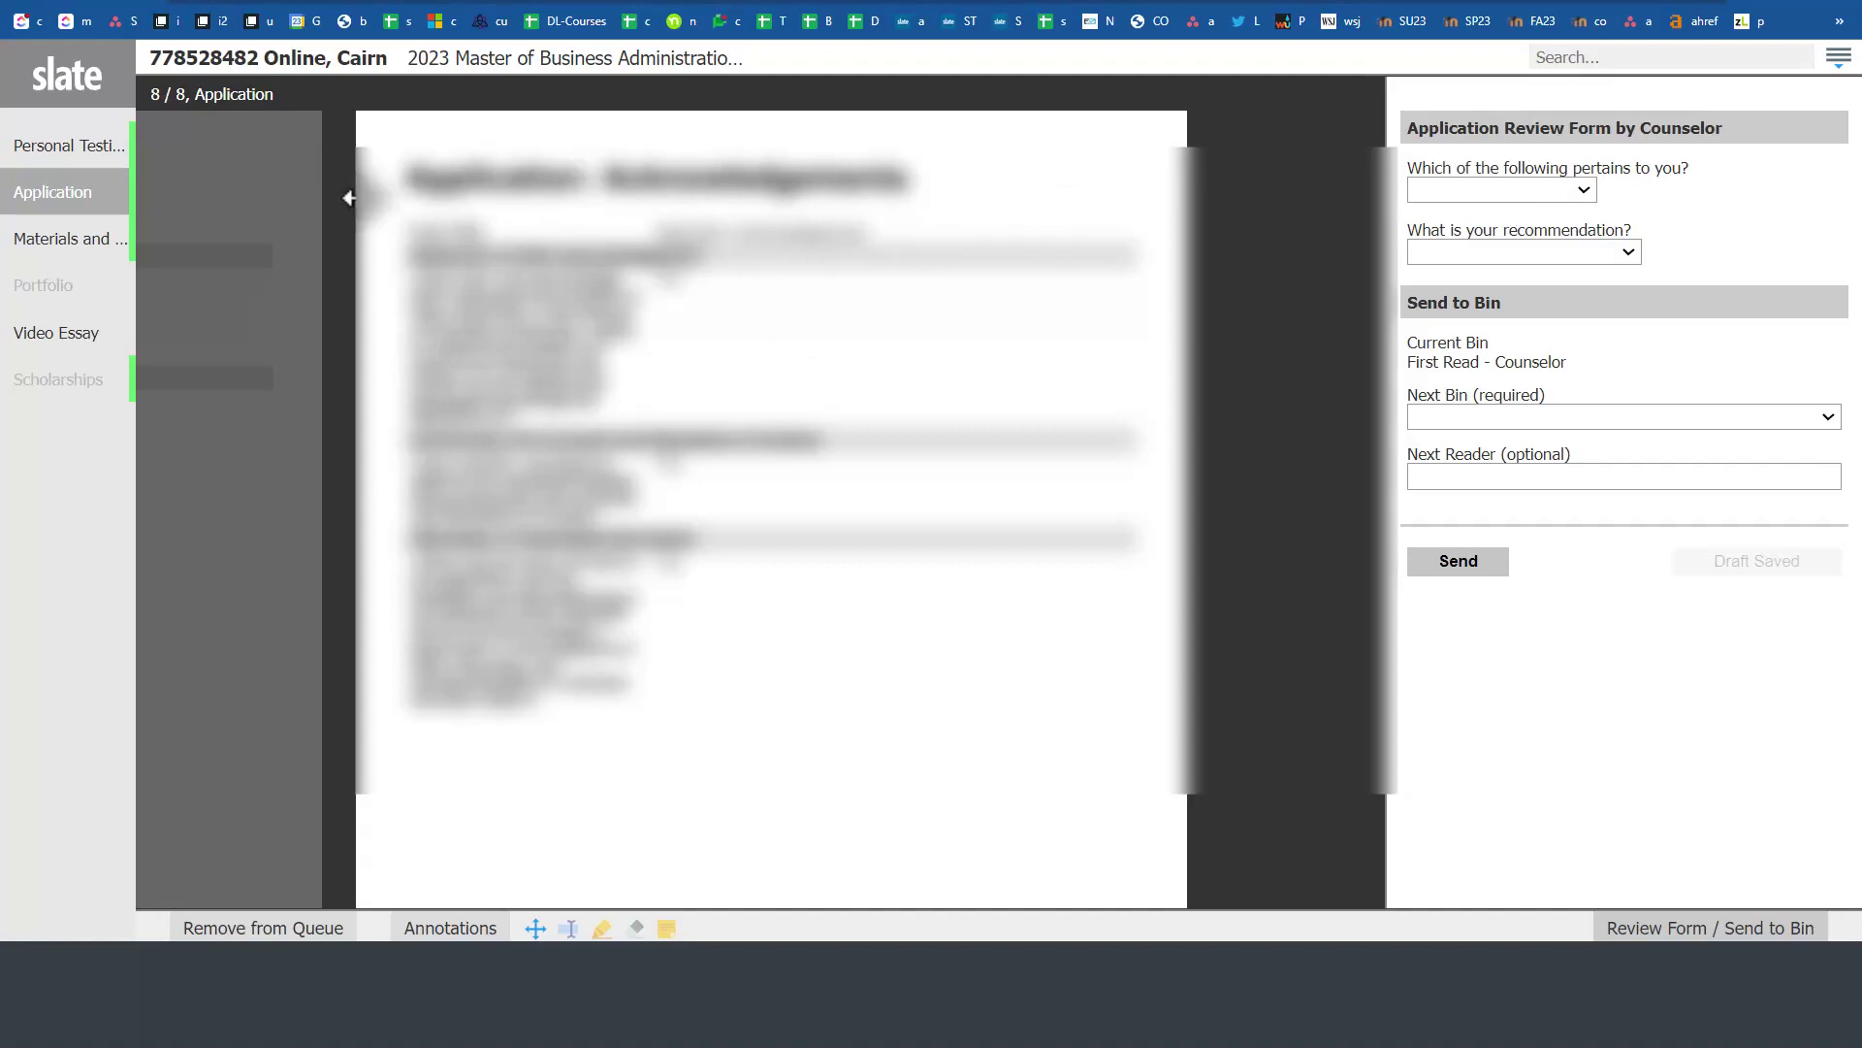
pyautogui.click(1498, 194)
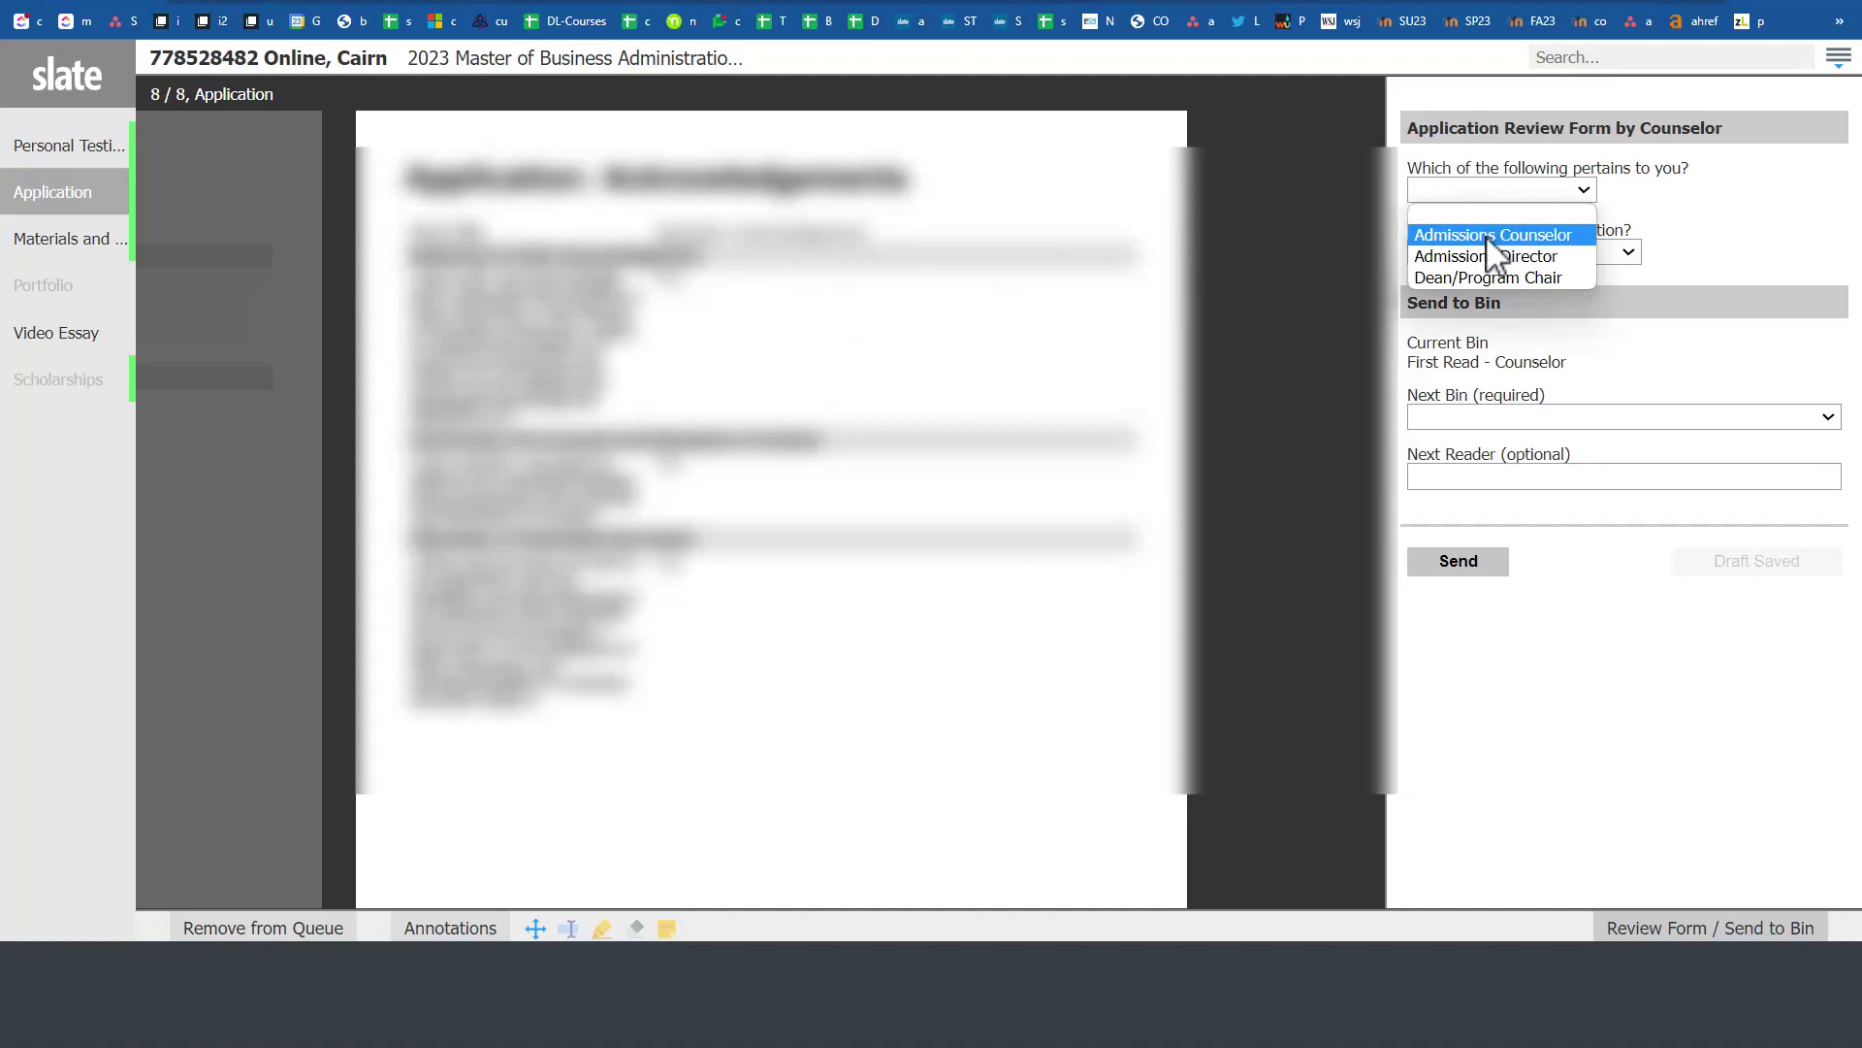
pyautogui.click(1488, 238)
# Step: Try Admit Unconditional and Admit Conditional General as the recommendation on the review form
pyautogui.click(1470, 251)
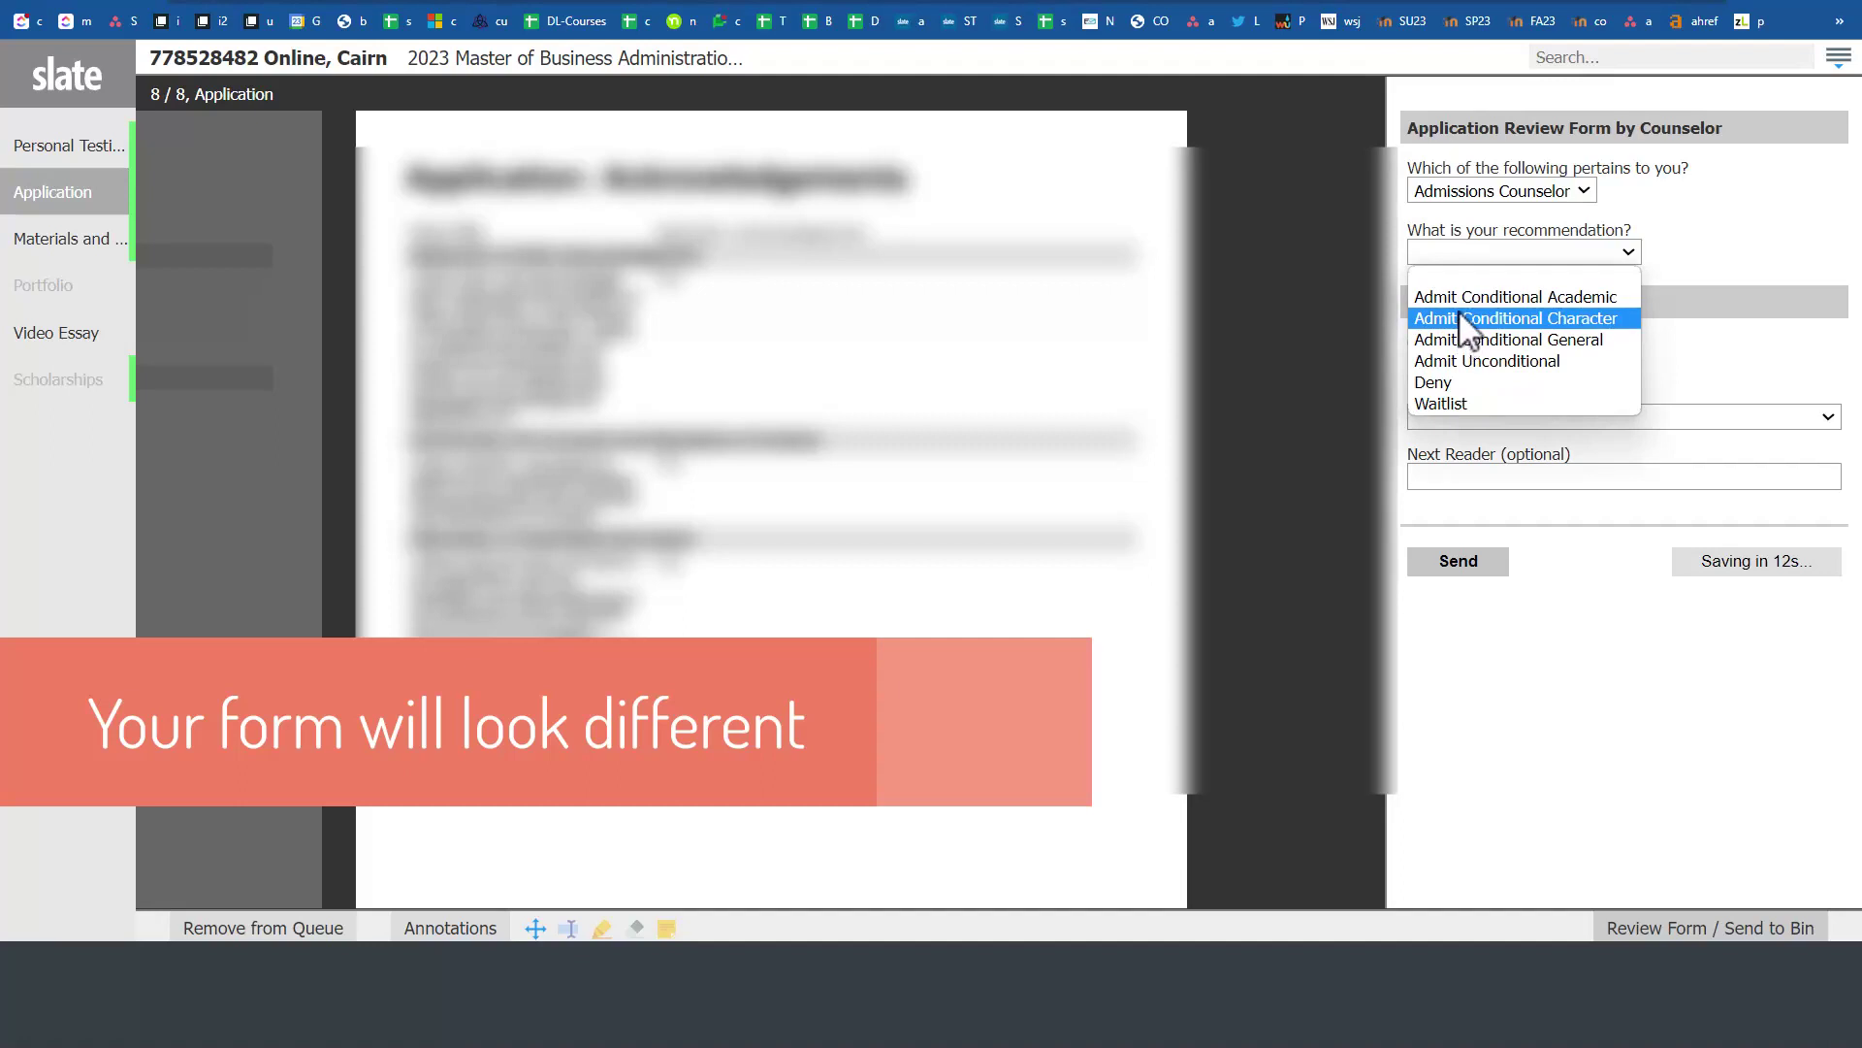
pyautogui.click(1490, 363)
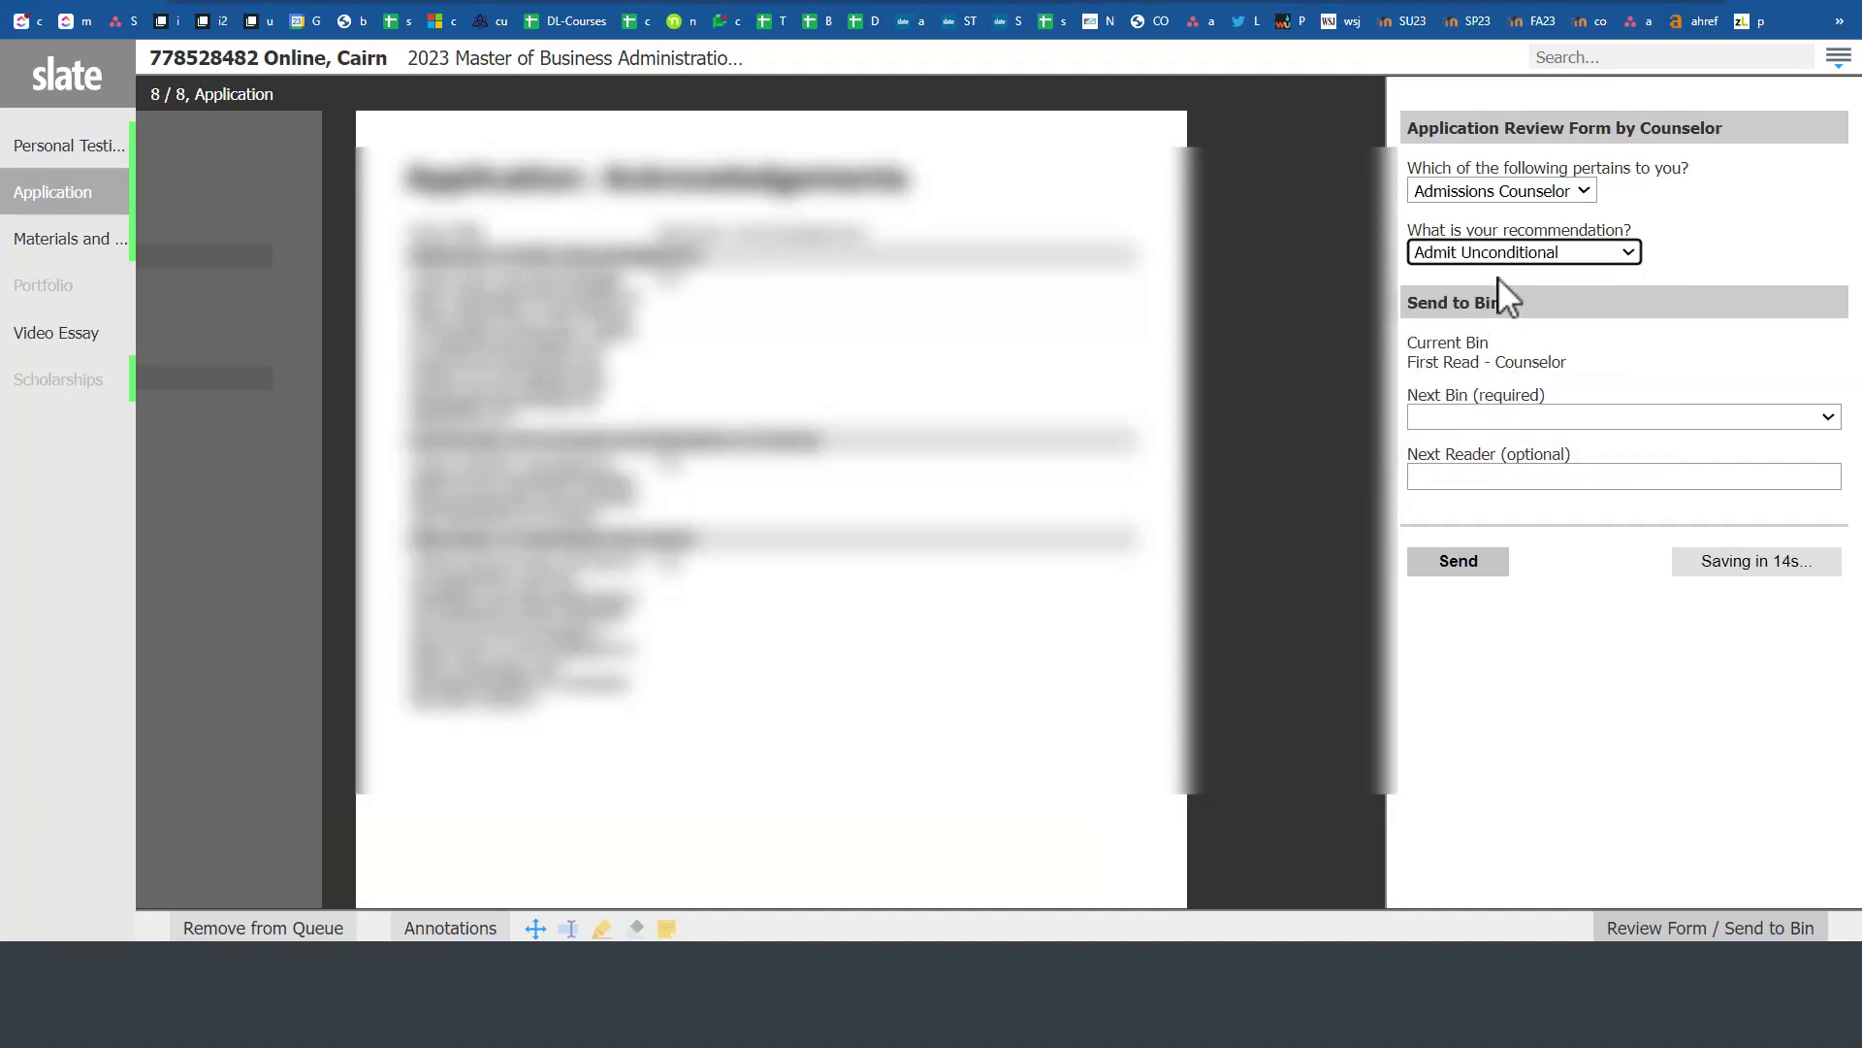
pyautogui.click(1510, 255)
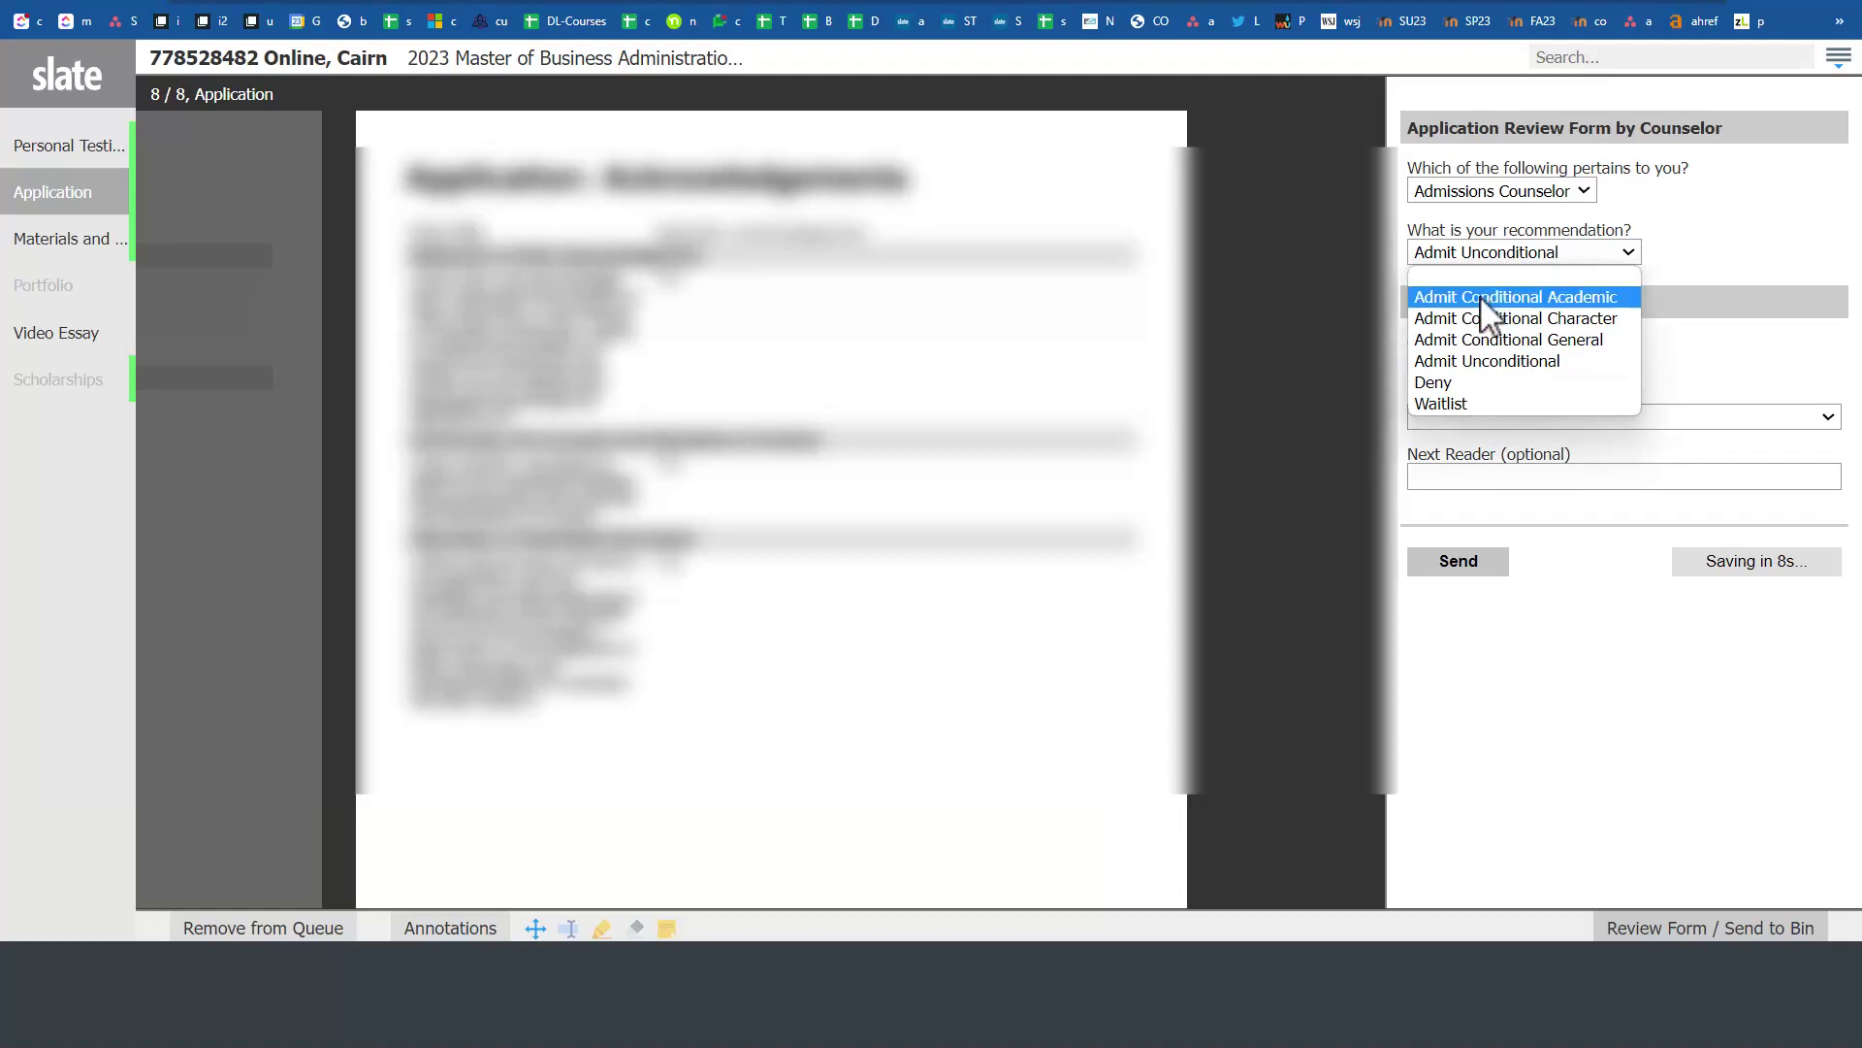
pyautogui.click(1537, 339)
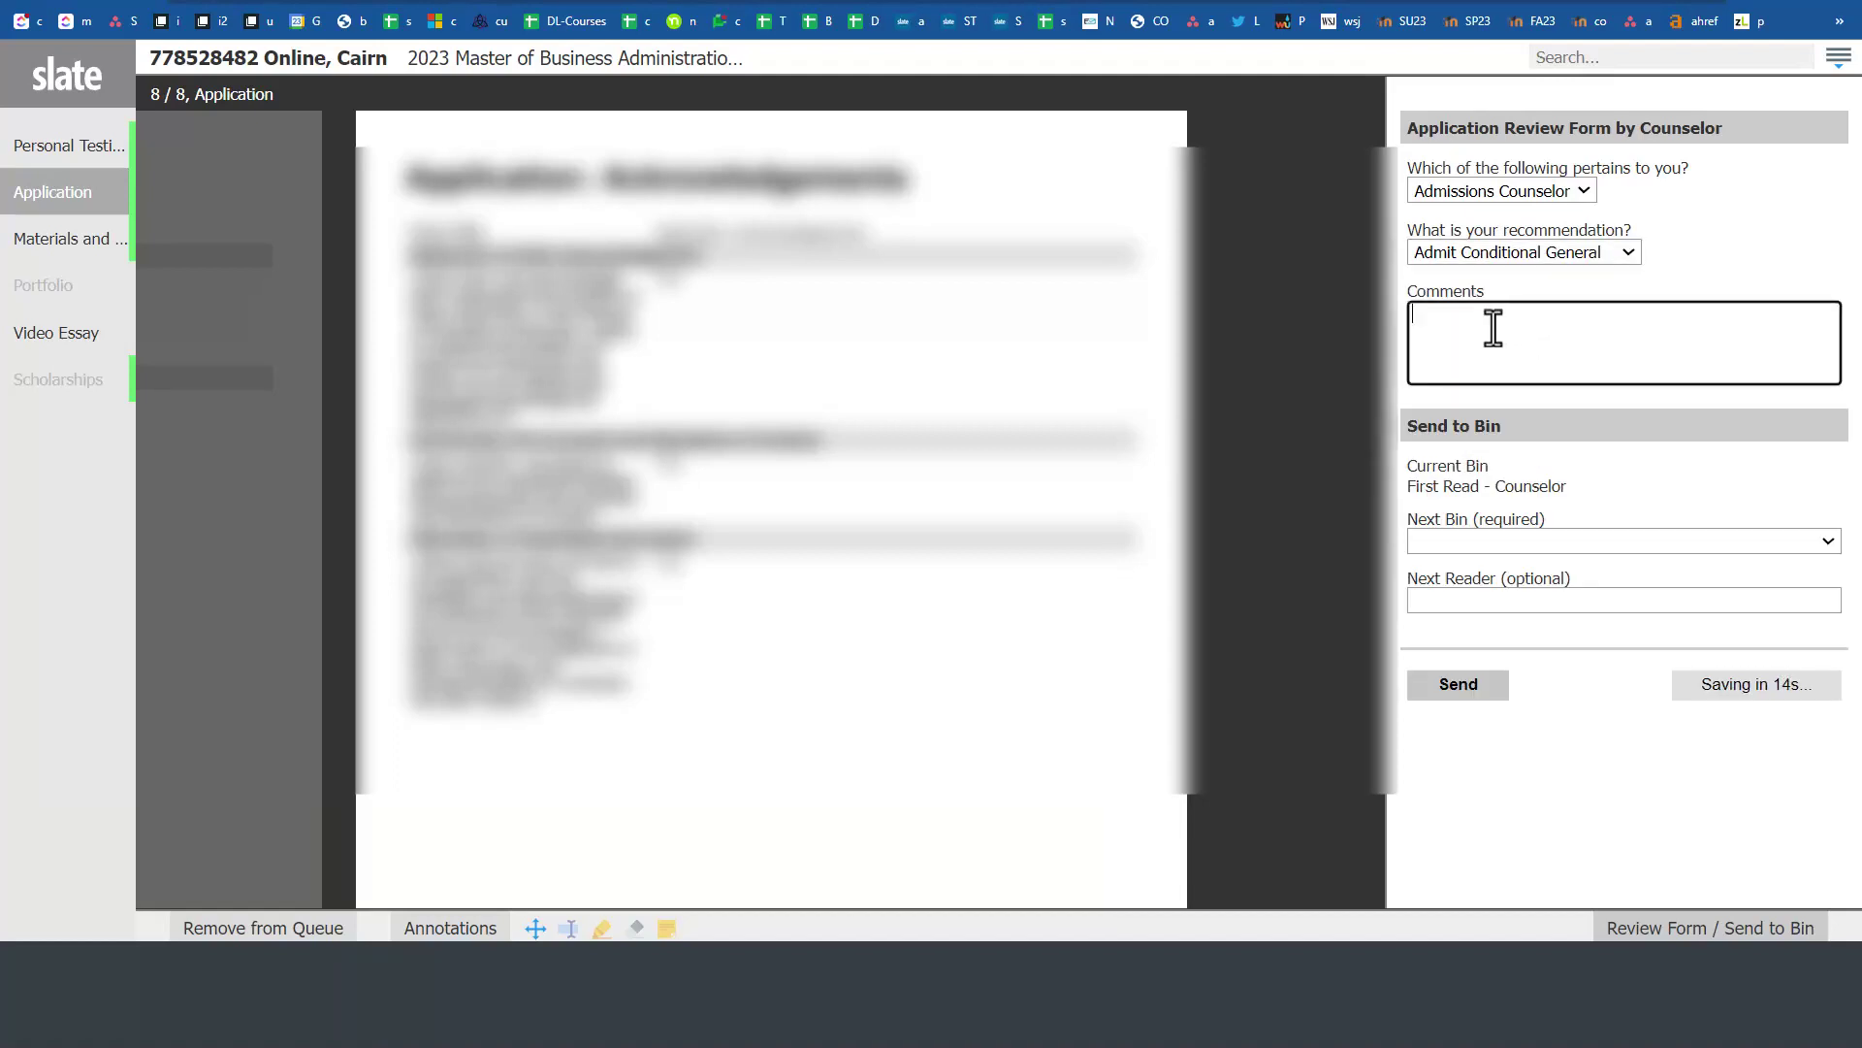
# Step: Set the recommendation to Admit Conditional Academic, leave all MBA Foundations conditions unselected, and enter the comment "Comments here."
pyautogui.click(1542, 257)
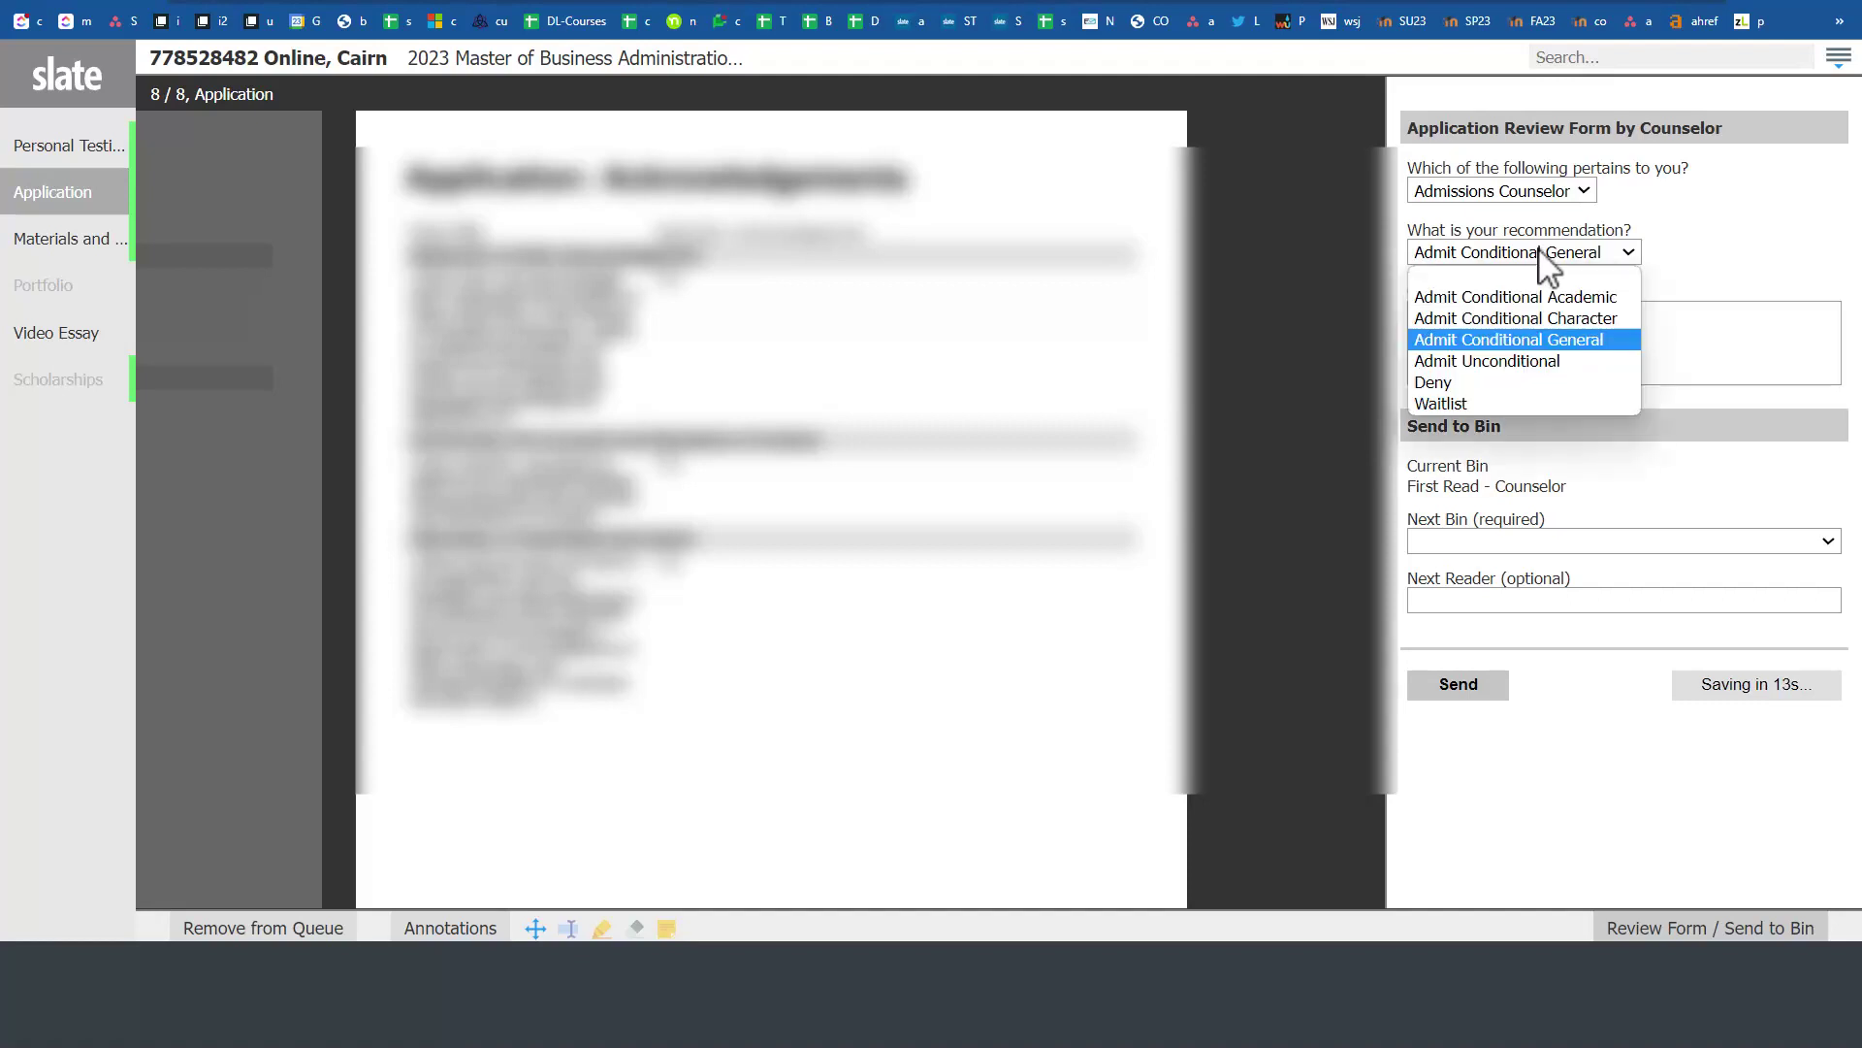
pyautogui.click(1515, 299)
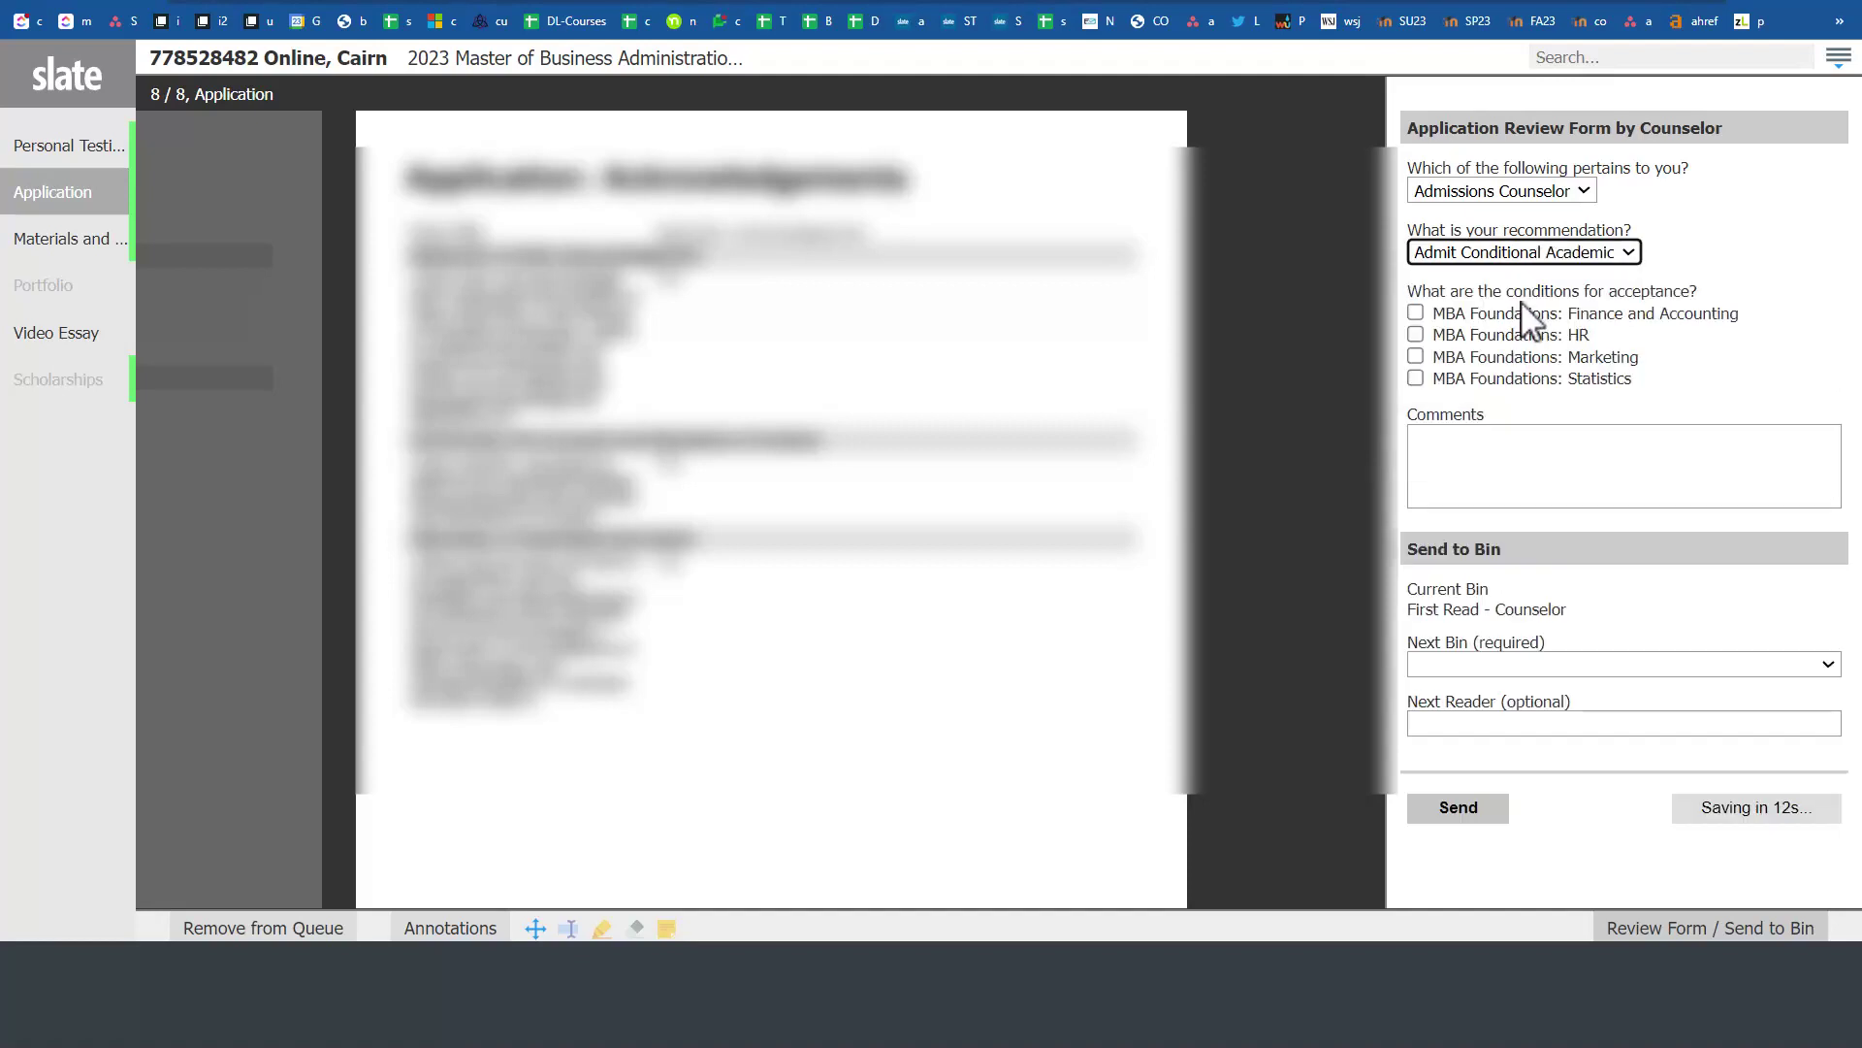
pyautogui.click(1428, 314)
pyautogui.click(1422, 312)
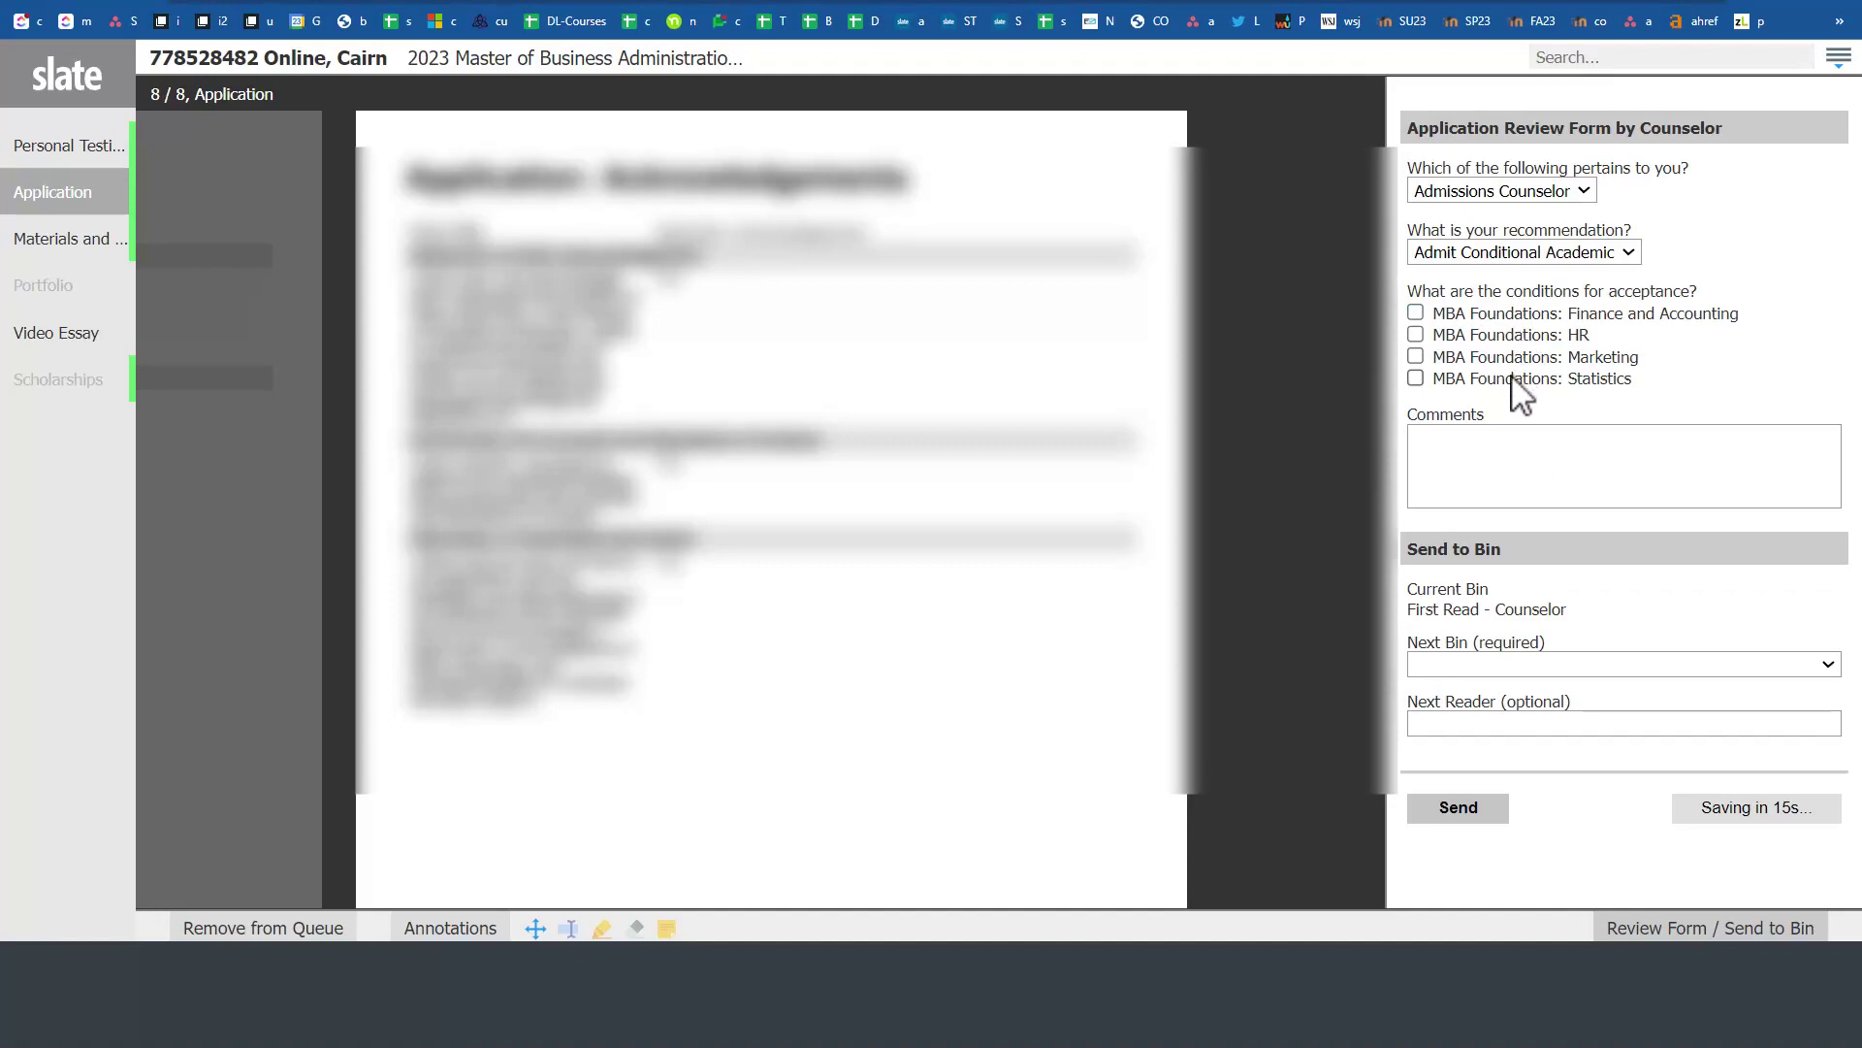
pyautogui.click(1457, 448)
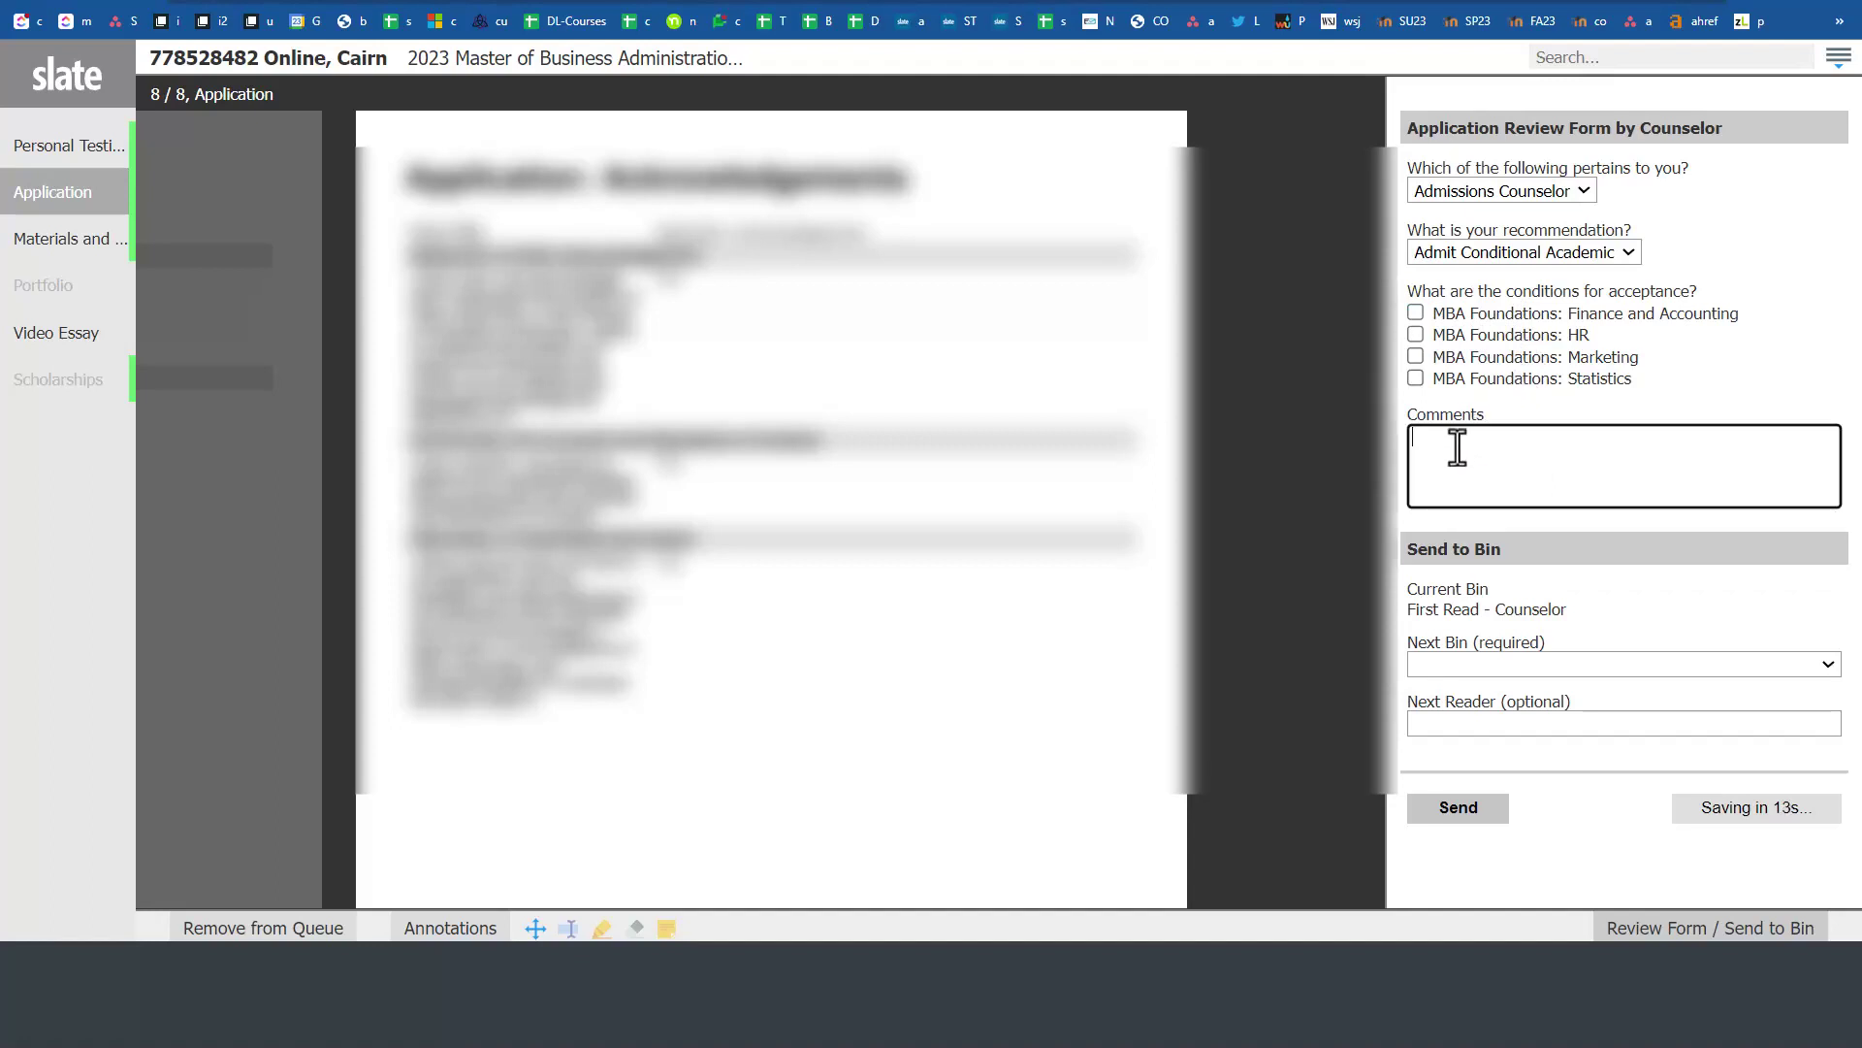
pyautogui.write('Comments here.')
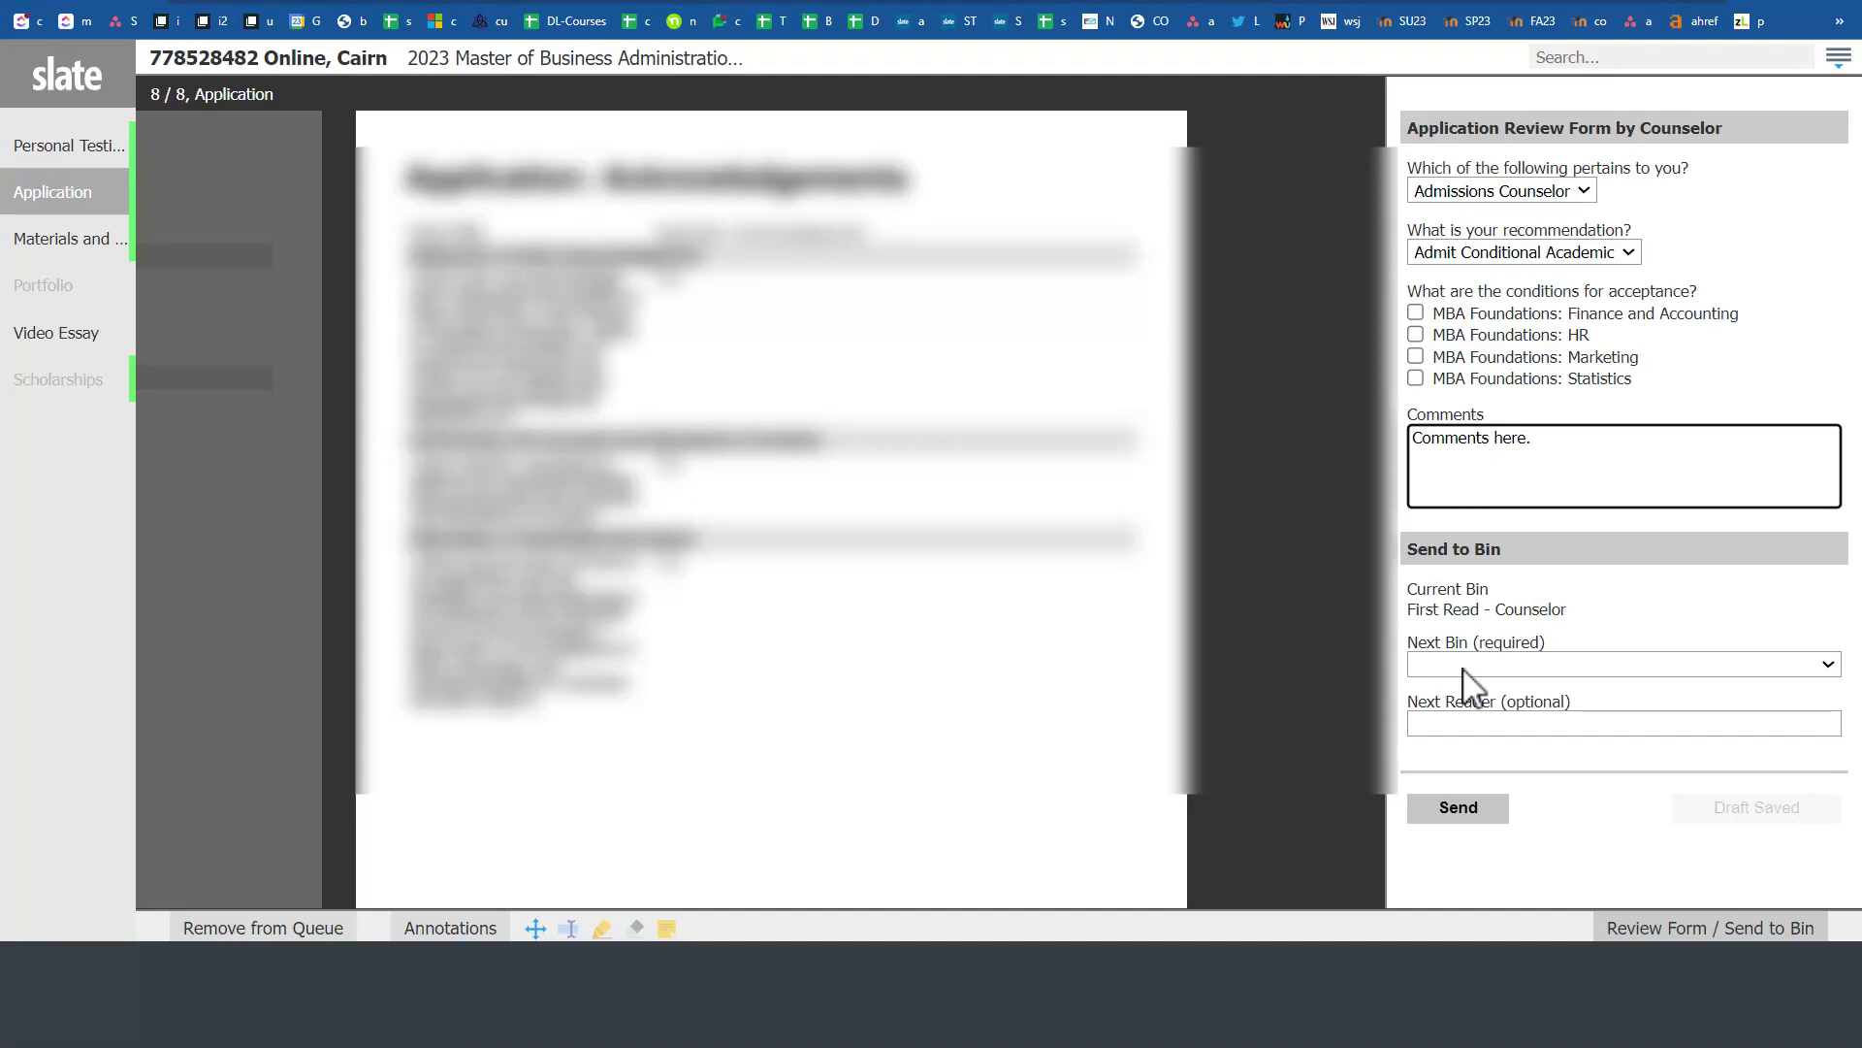
# Step: Send the application to the Admit Conditional bin without assigning a next reader
pyautogui.click(1477, 667)
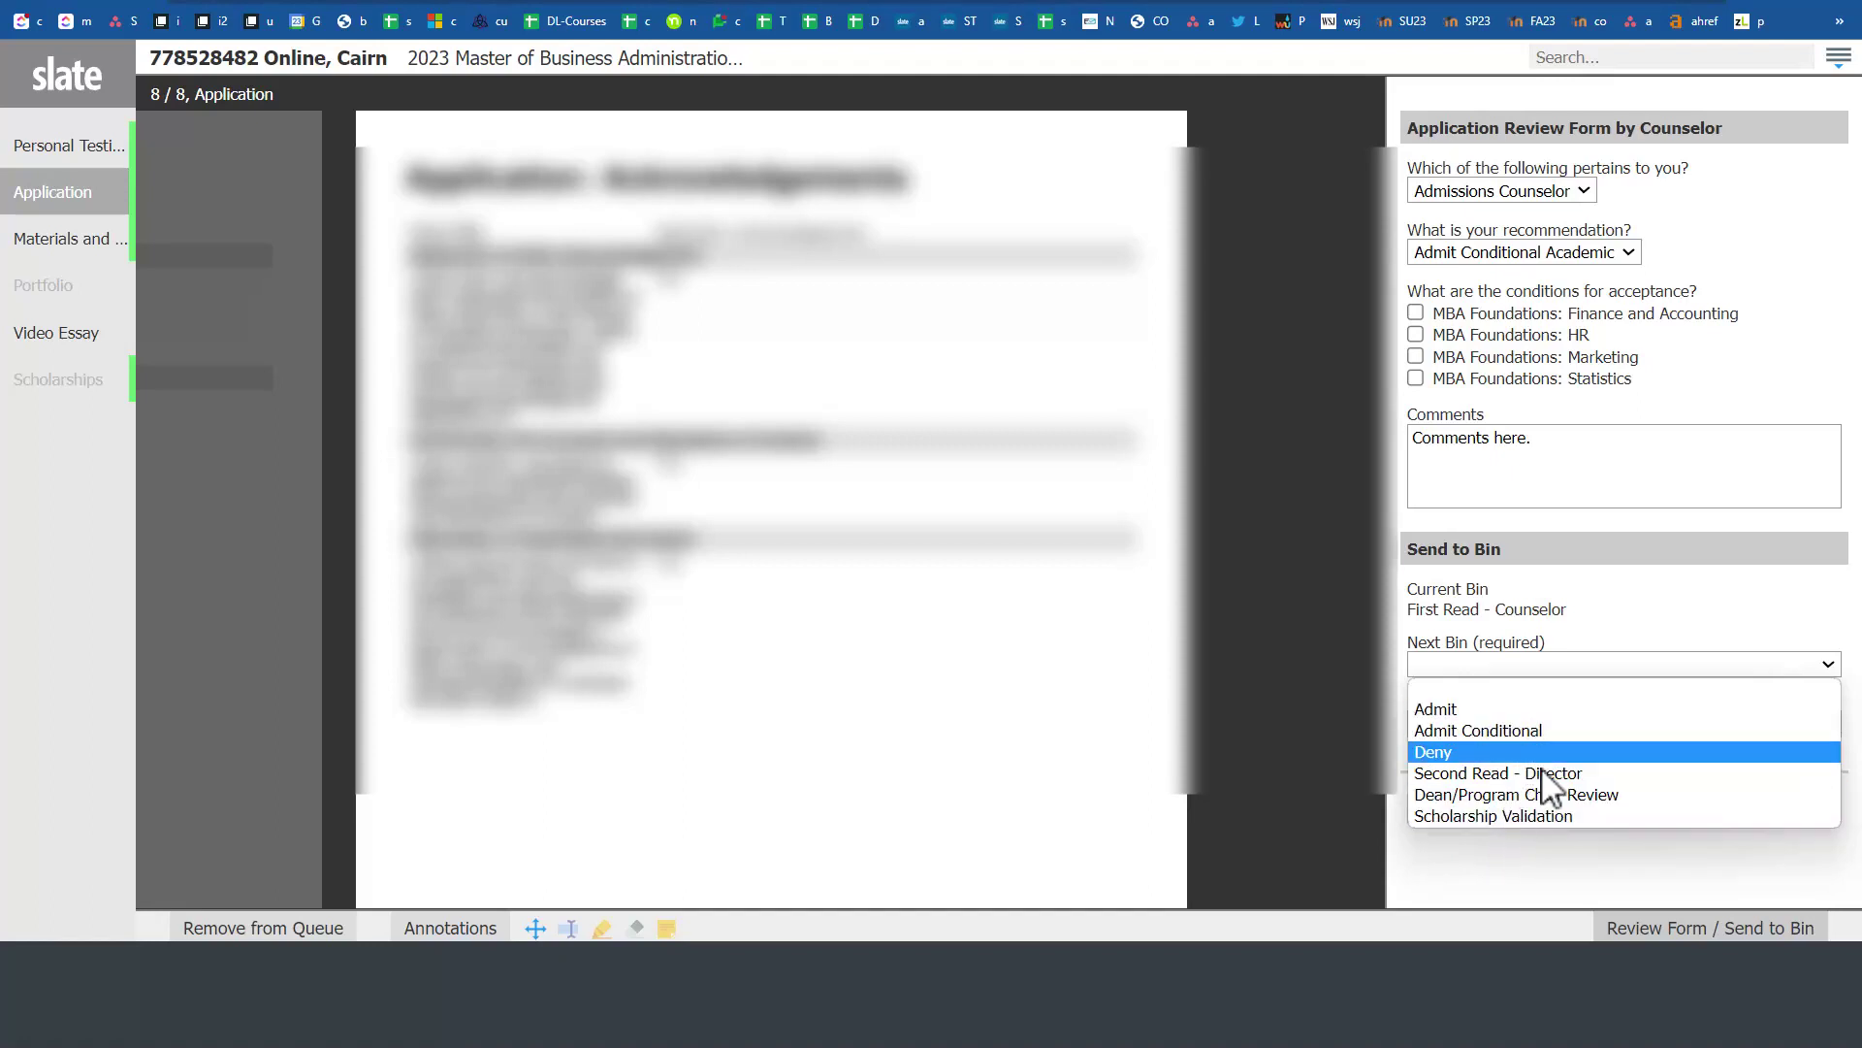
pyautogui.click(1569, 644)
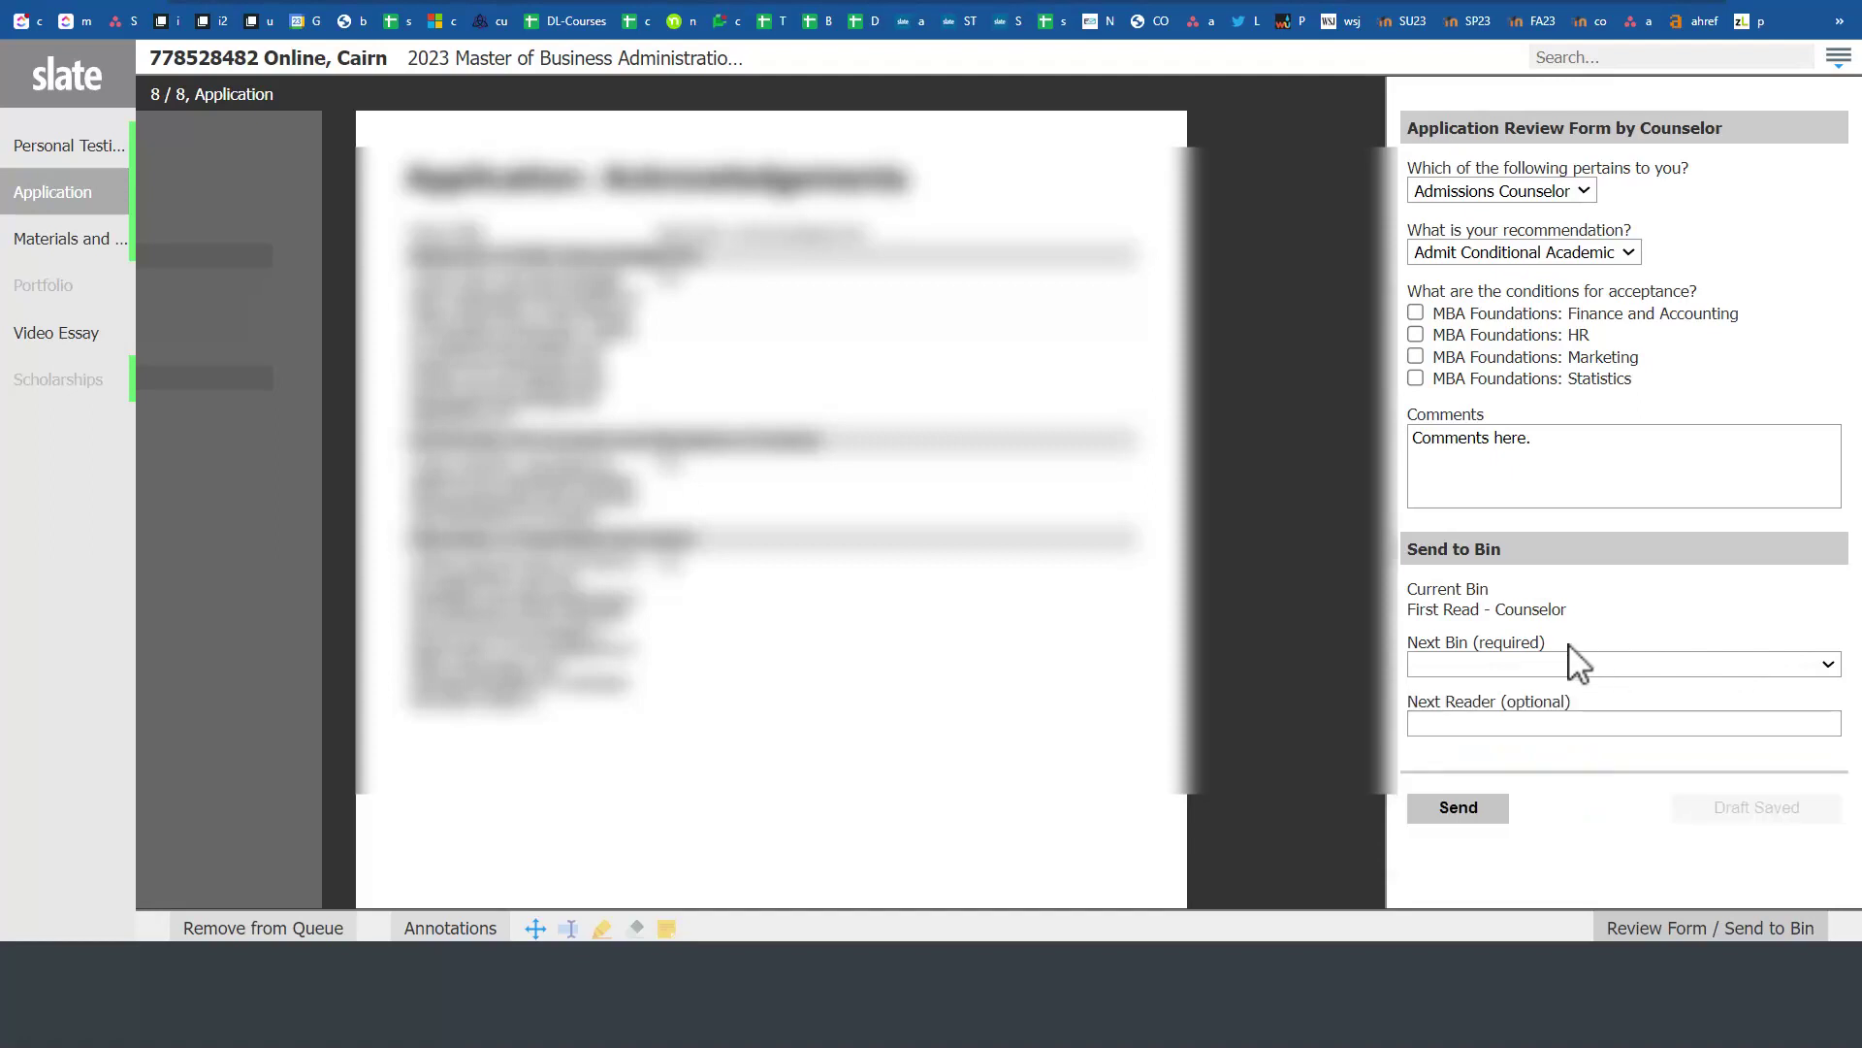
pyautogui.click(1474, 664)
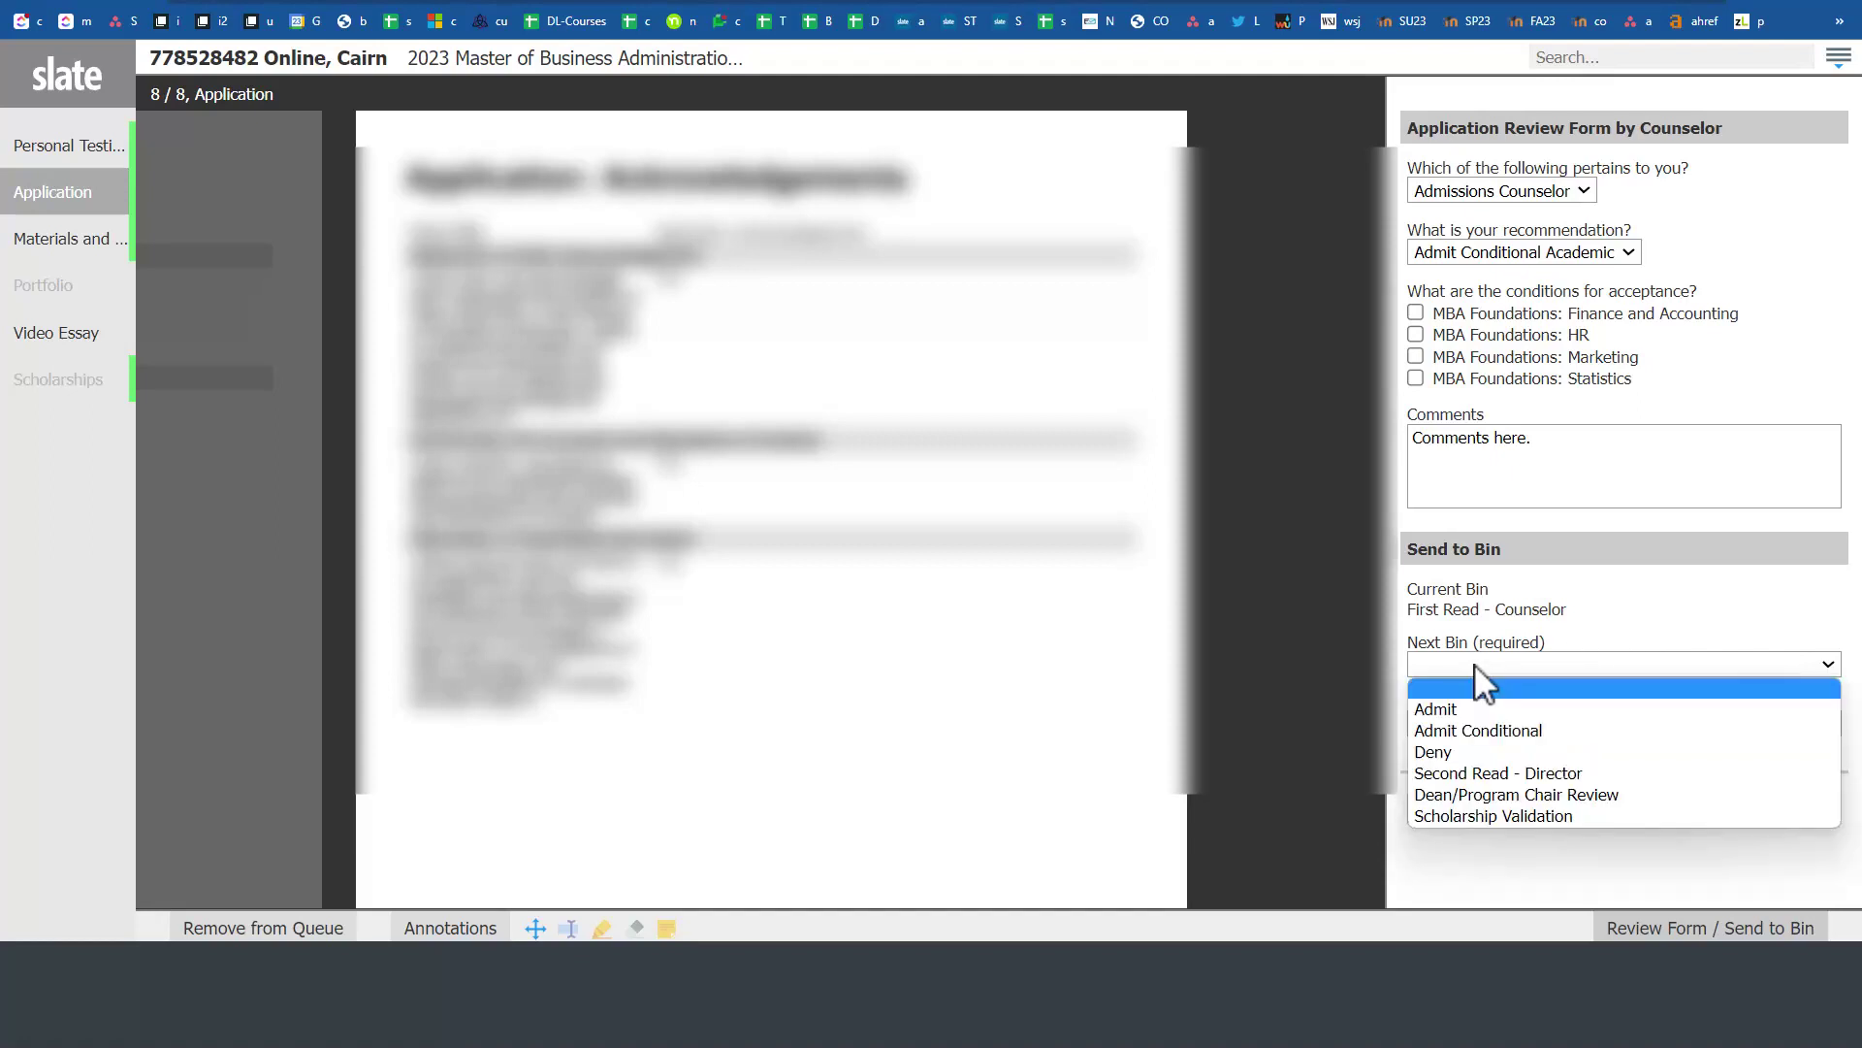
pyautogui.click(1446, 734)
pyautogui.click(1447, 724)
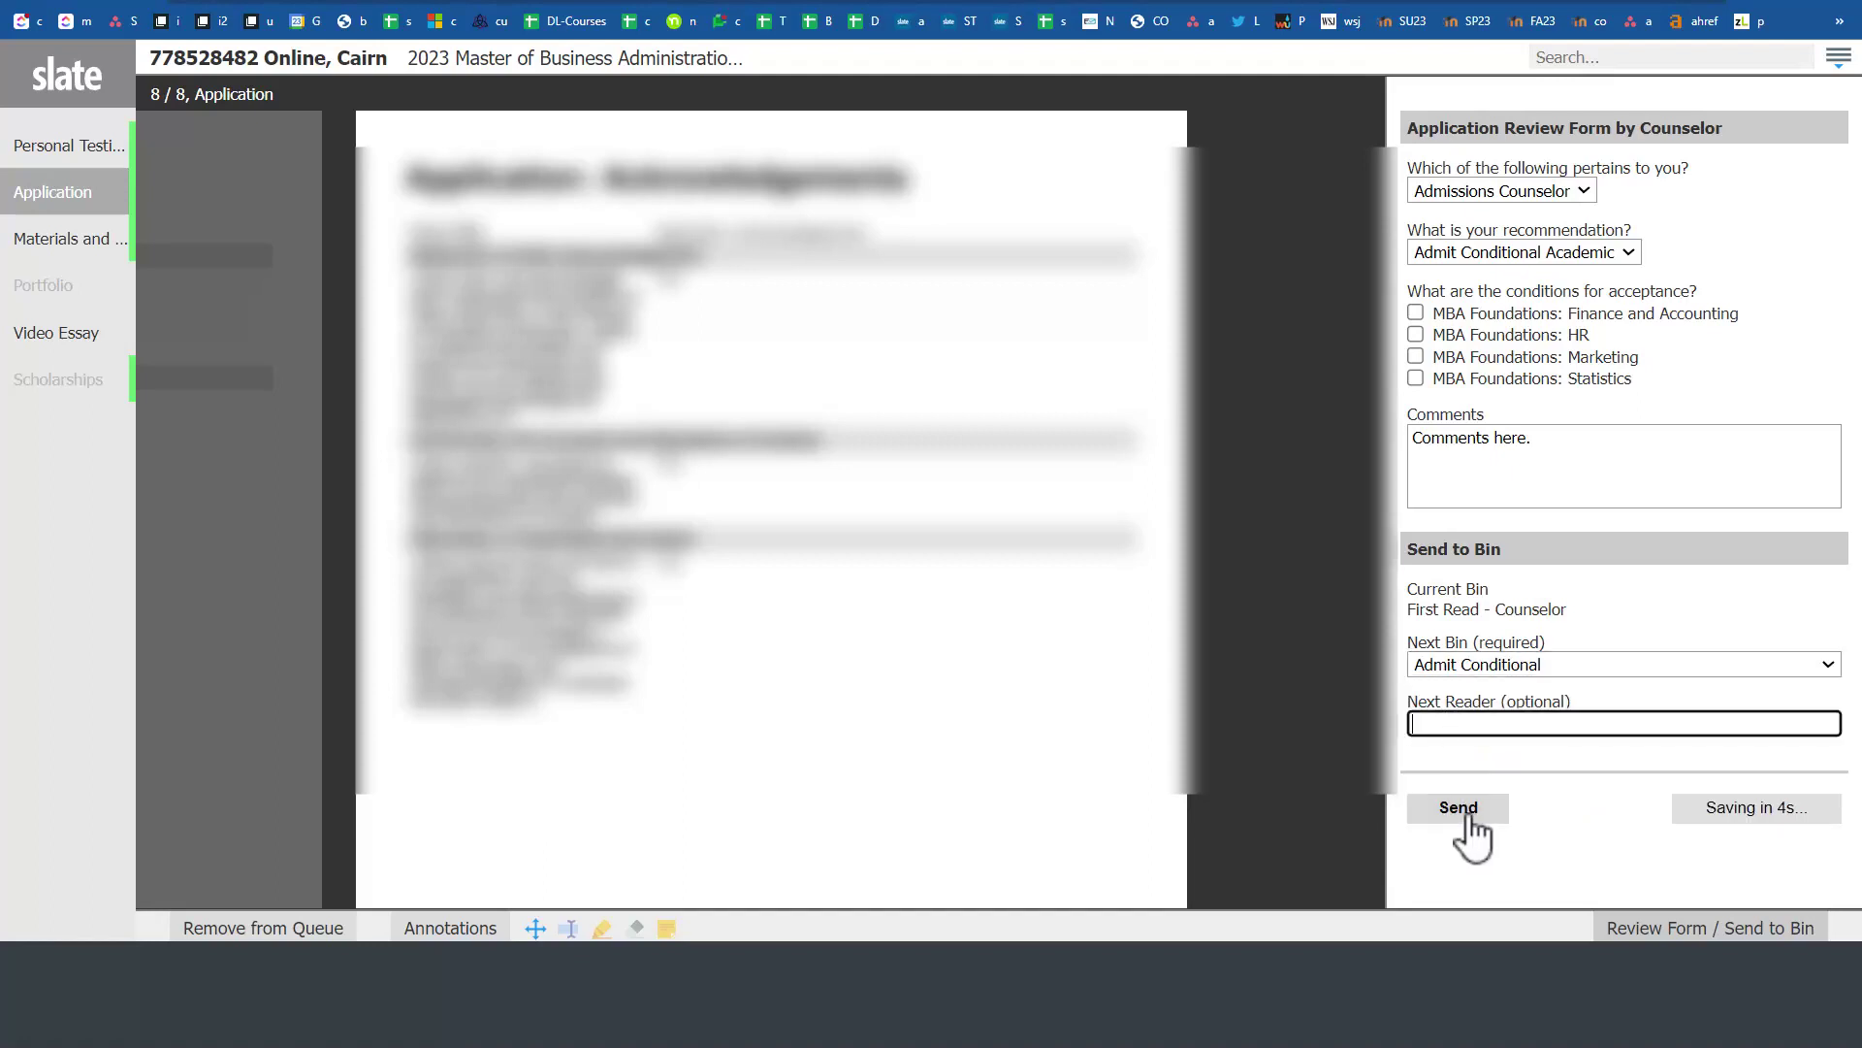
pyautogui.click(1465, 811)
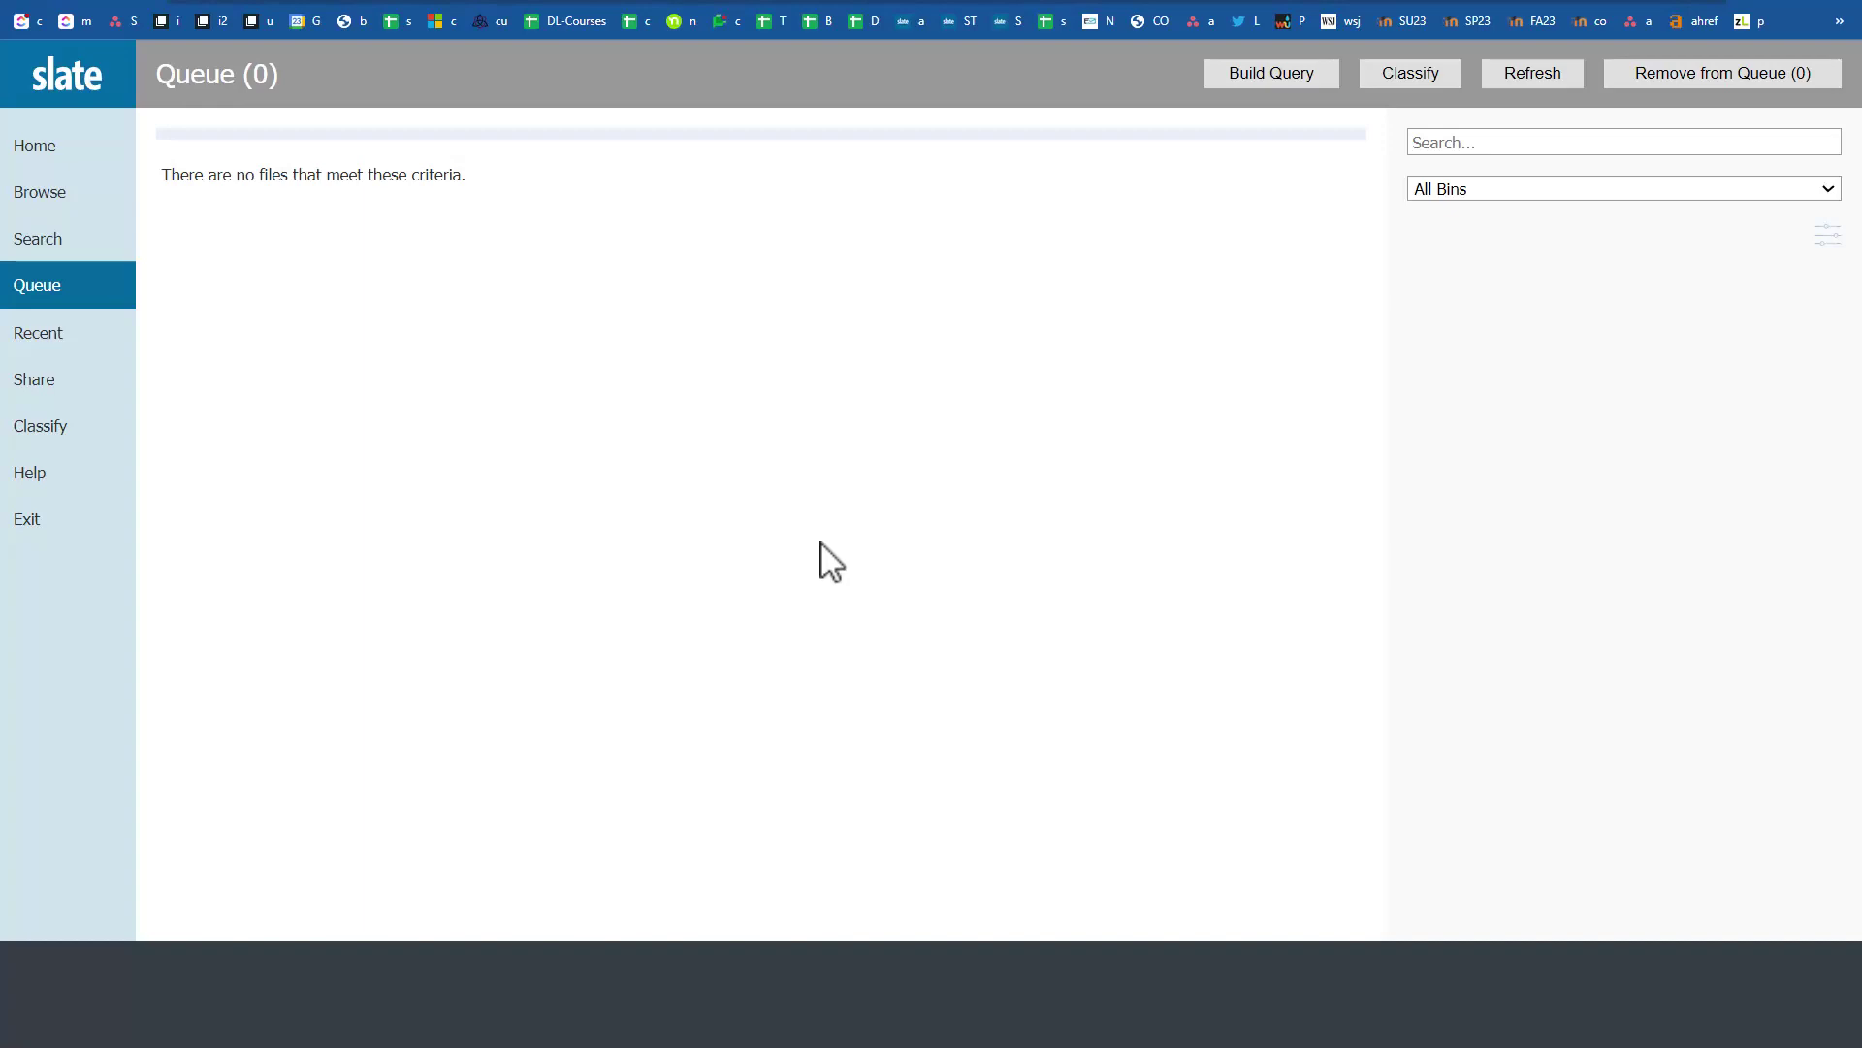
# Step: From the bin overview, look into the Graduate First Read - Counselor bin and return to the overview
pyautogui.click(39, 195)
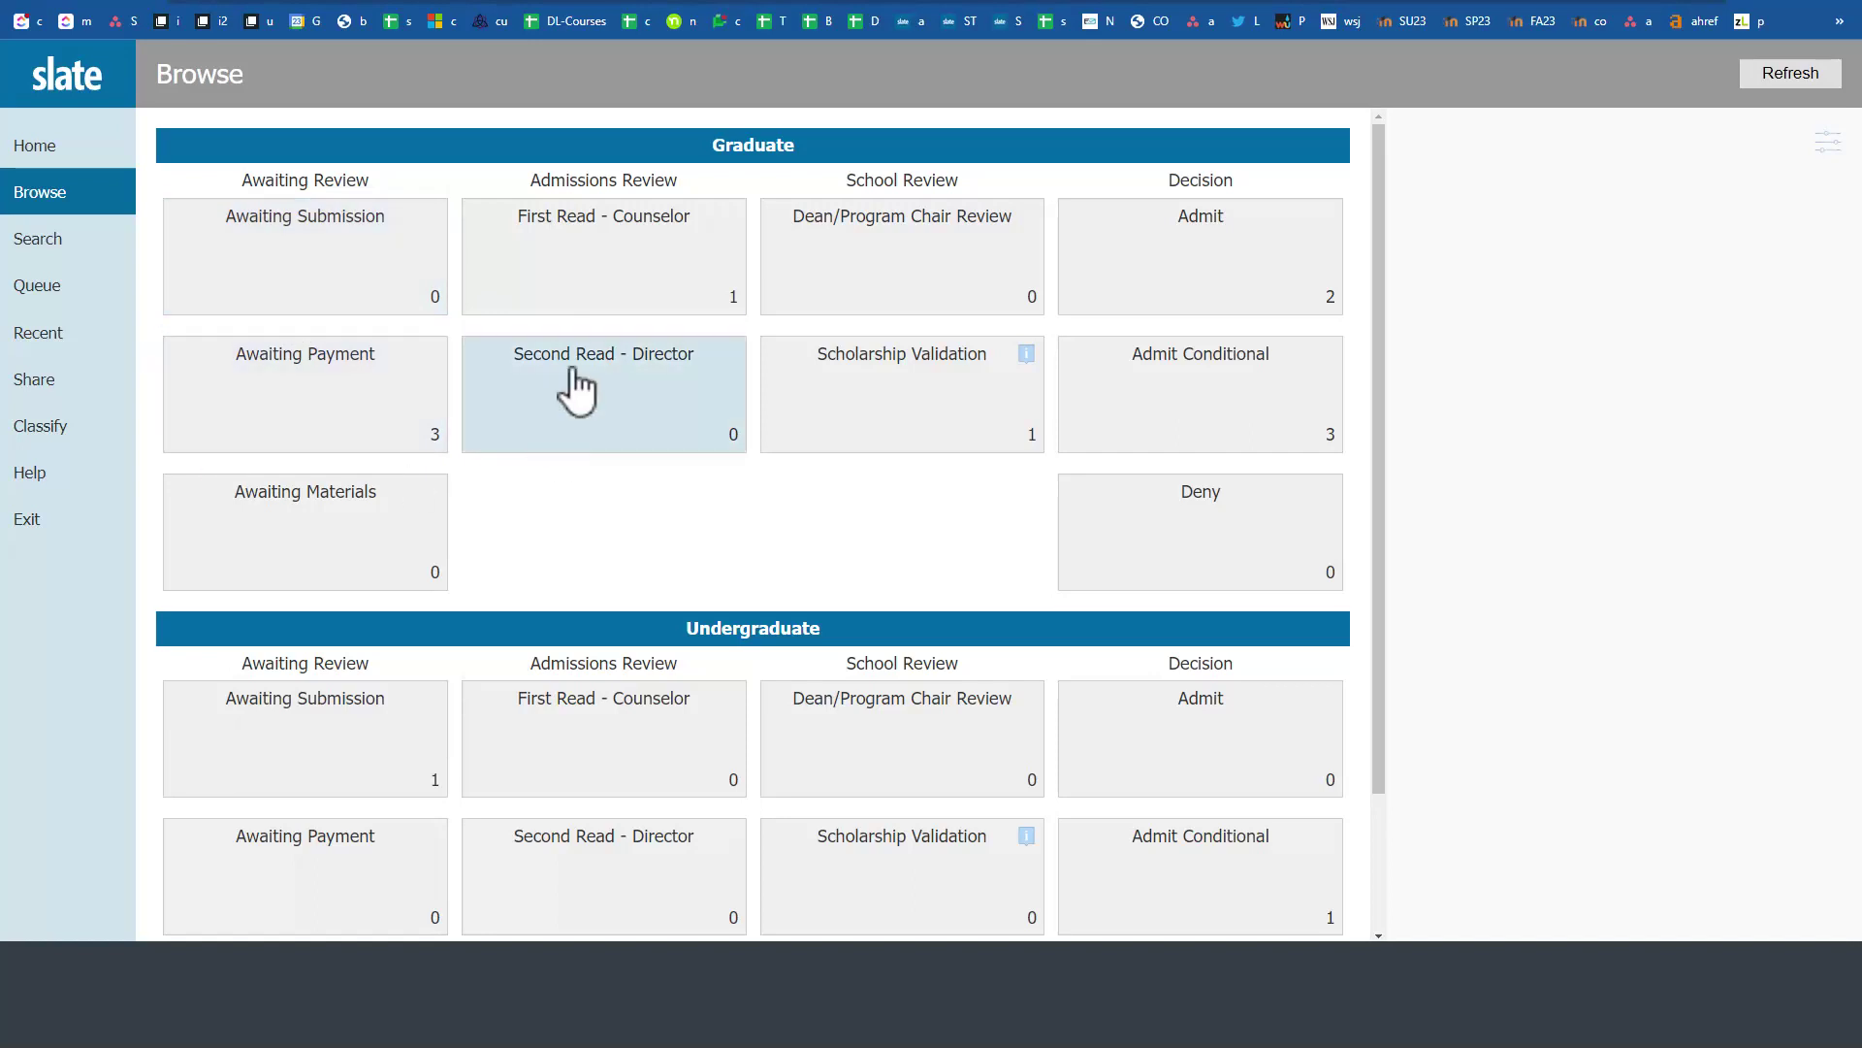
pyautogui.click(650, 303)
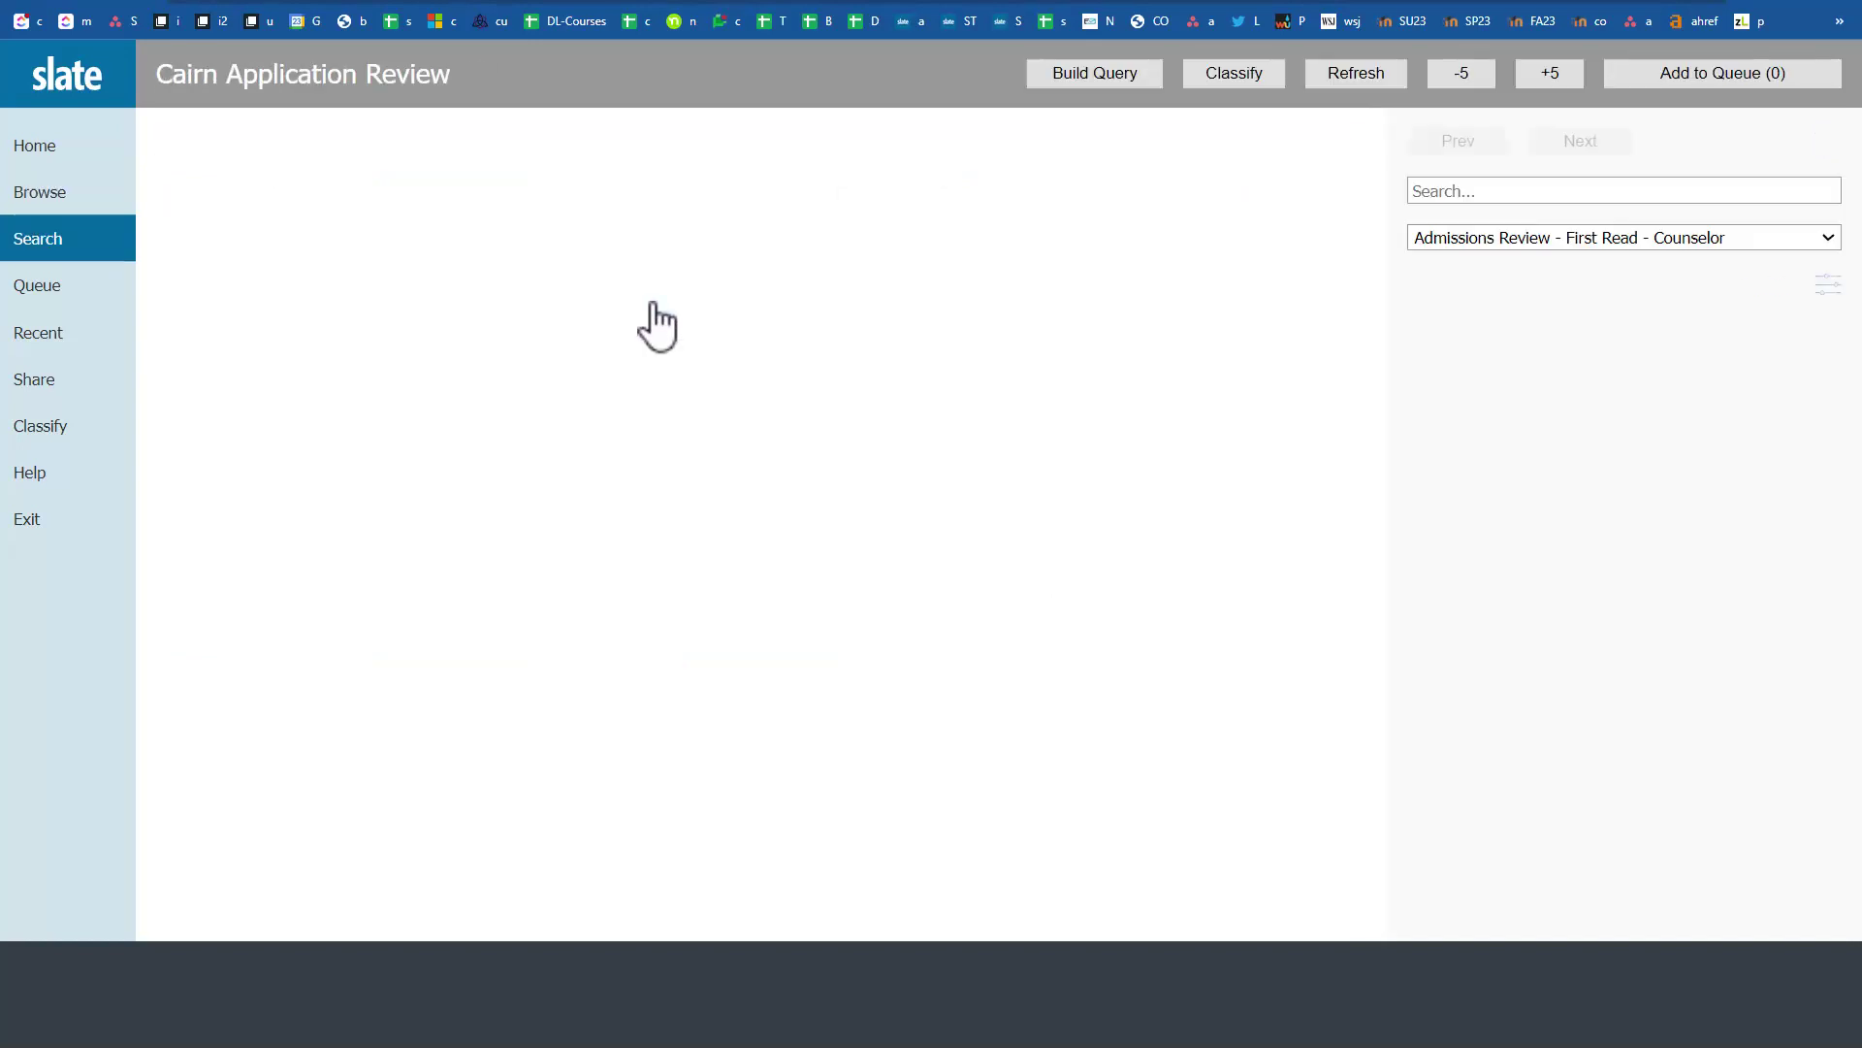
pyautogui.hotkey('alt', 'Left')
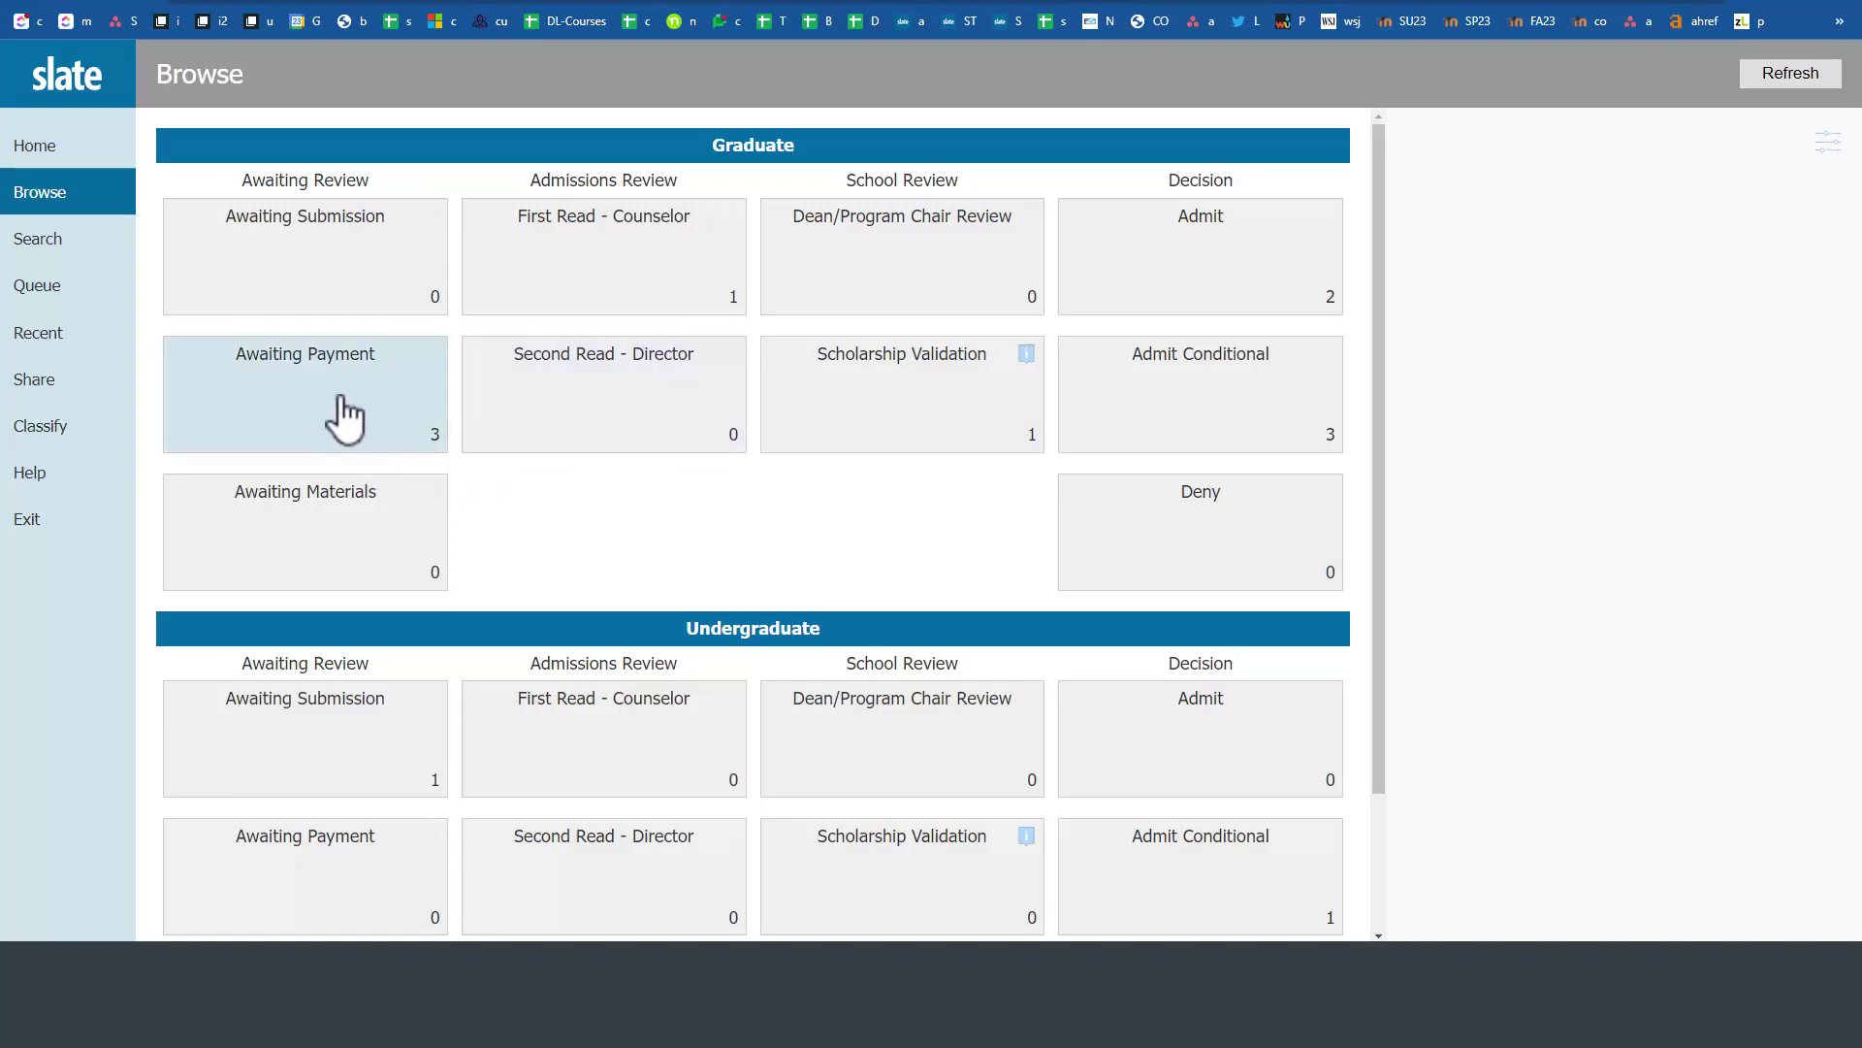
# Step: Open the first application in the Graduate Awaiting Payment bin in the Reader and add it to the queue
pyautogui.click(326, 433)
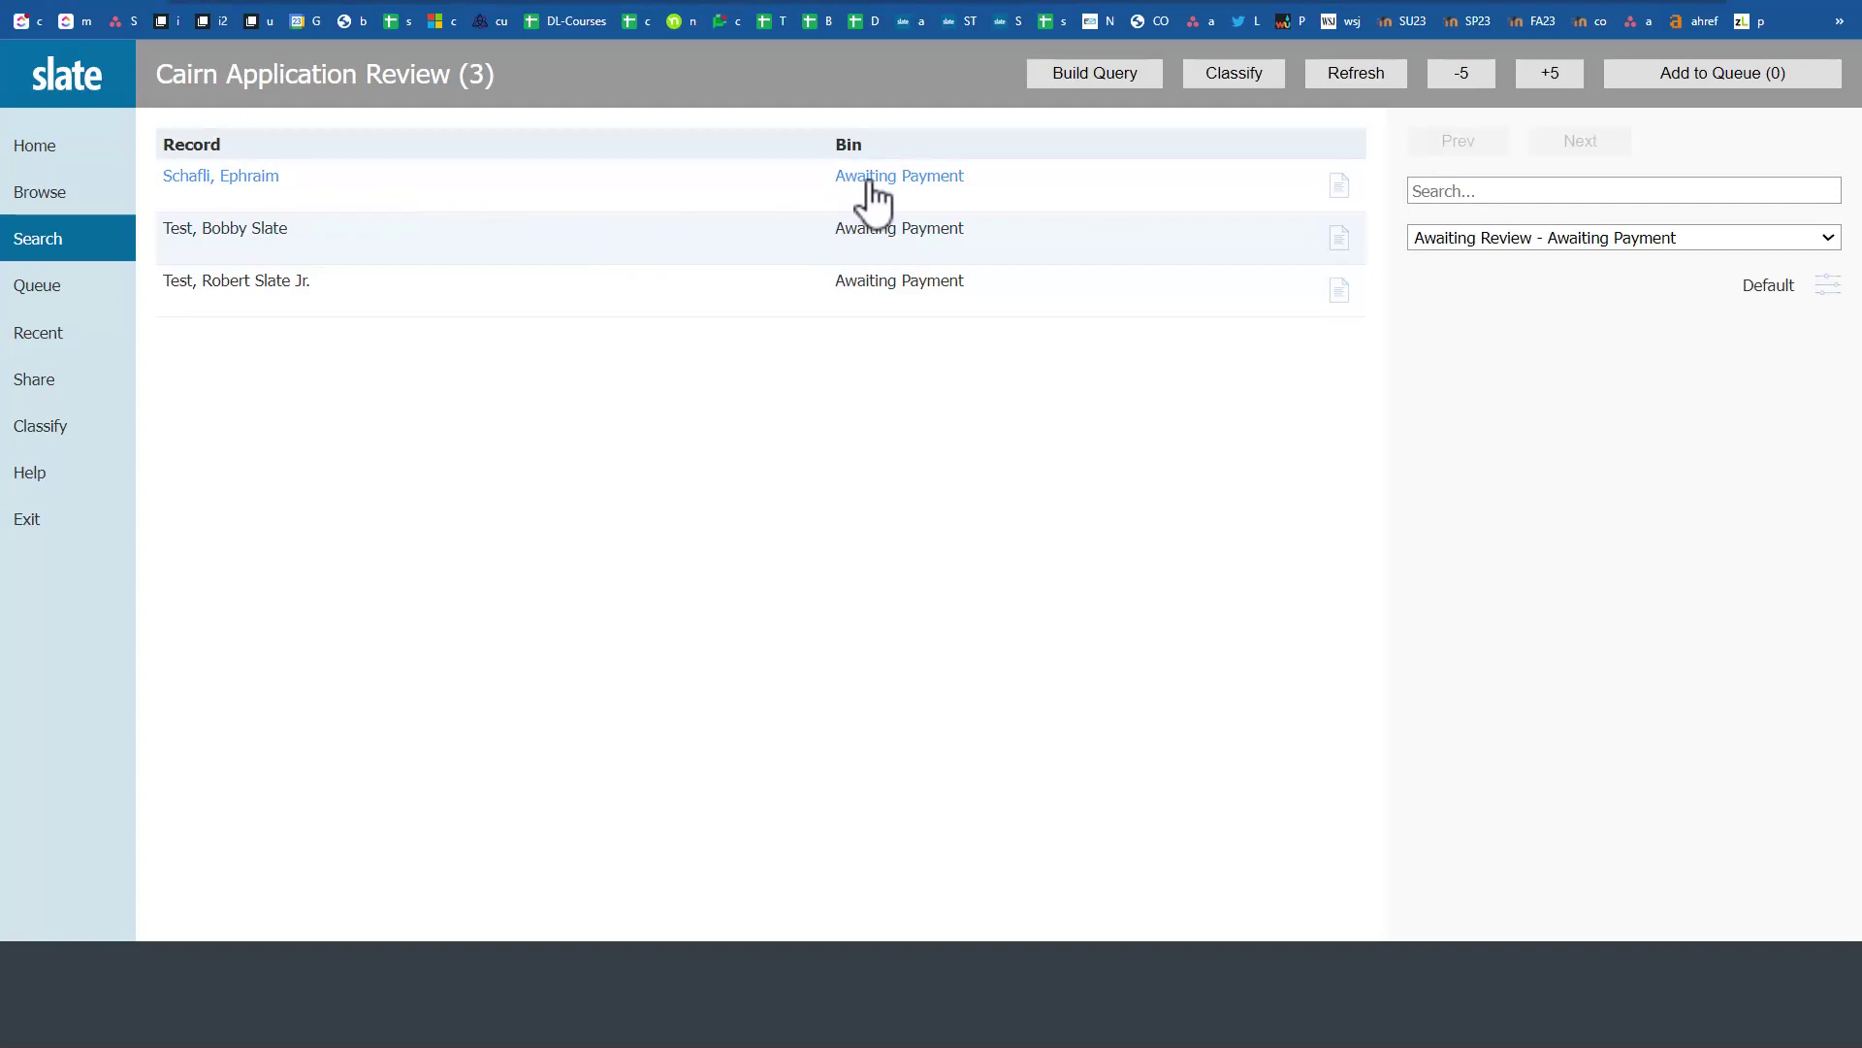
pyautogui.click(917, 198)
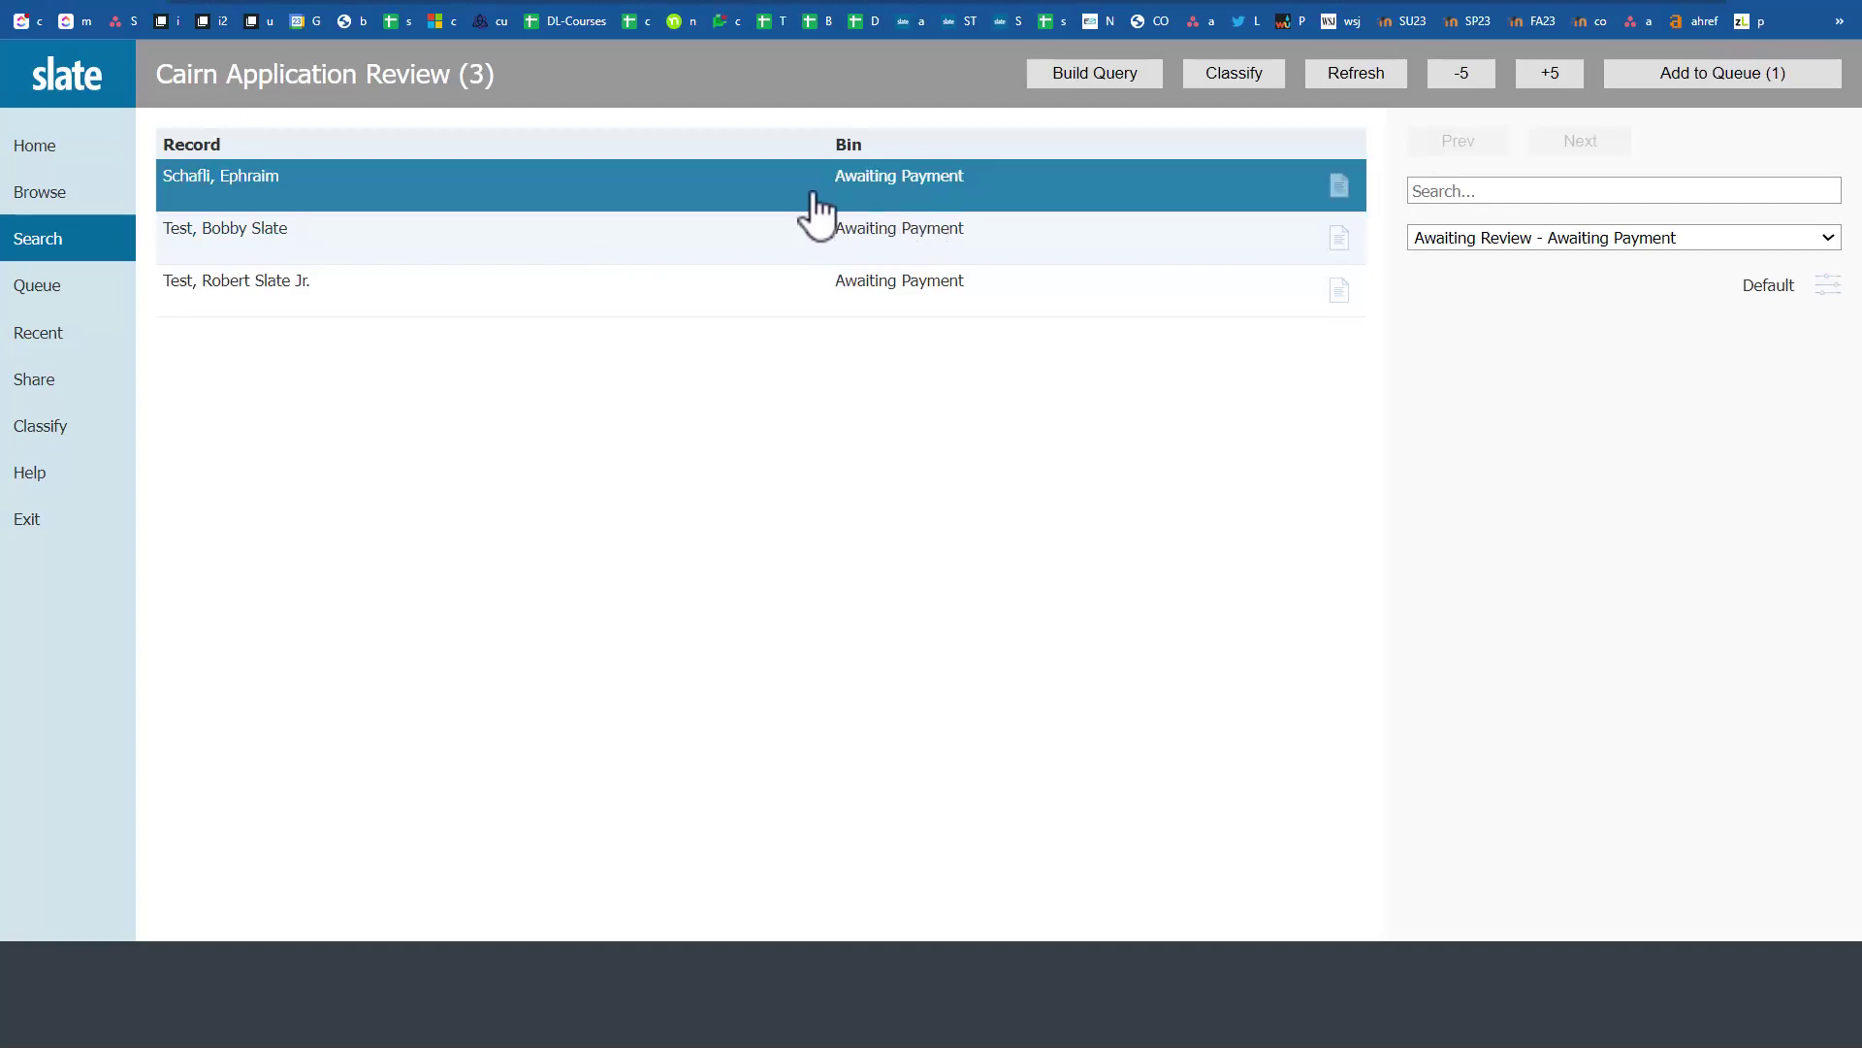
pyautogui.click(1343, 190)
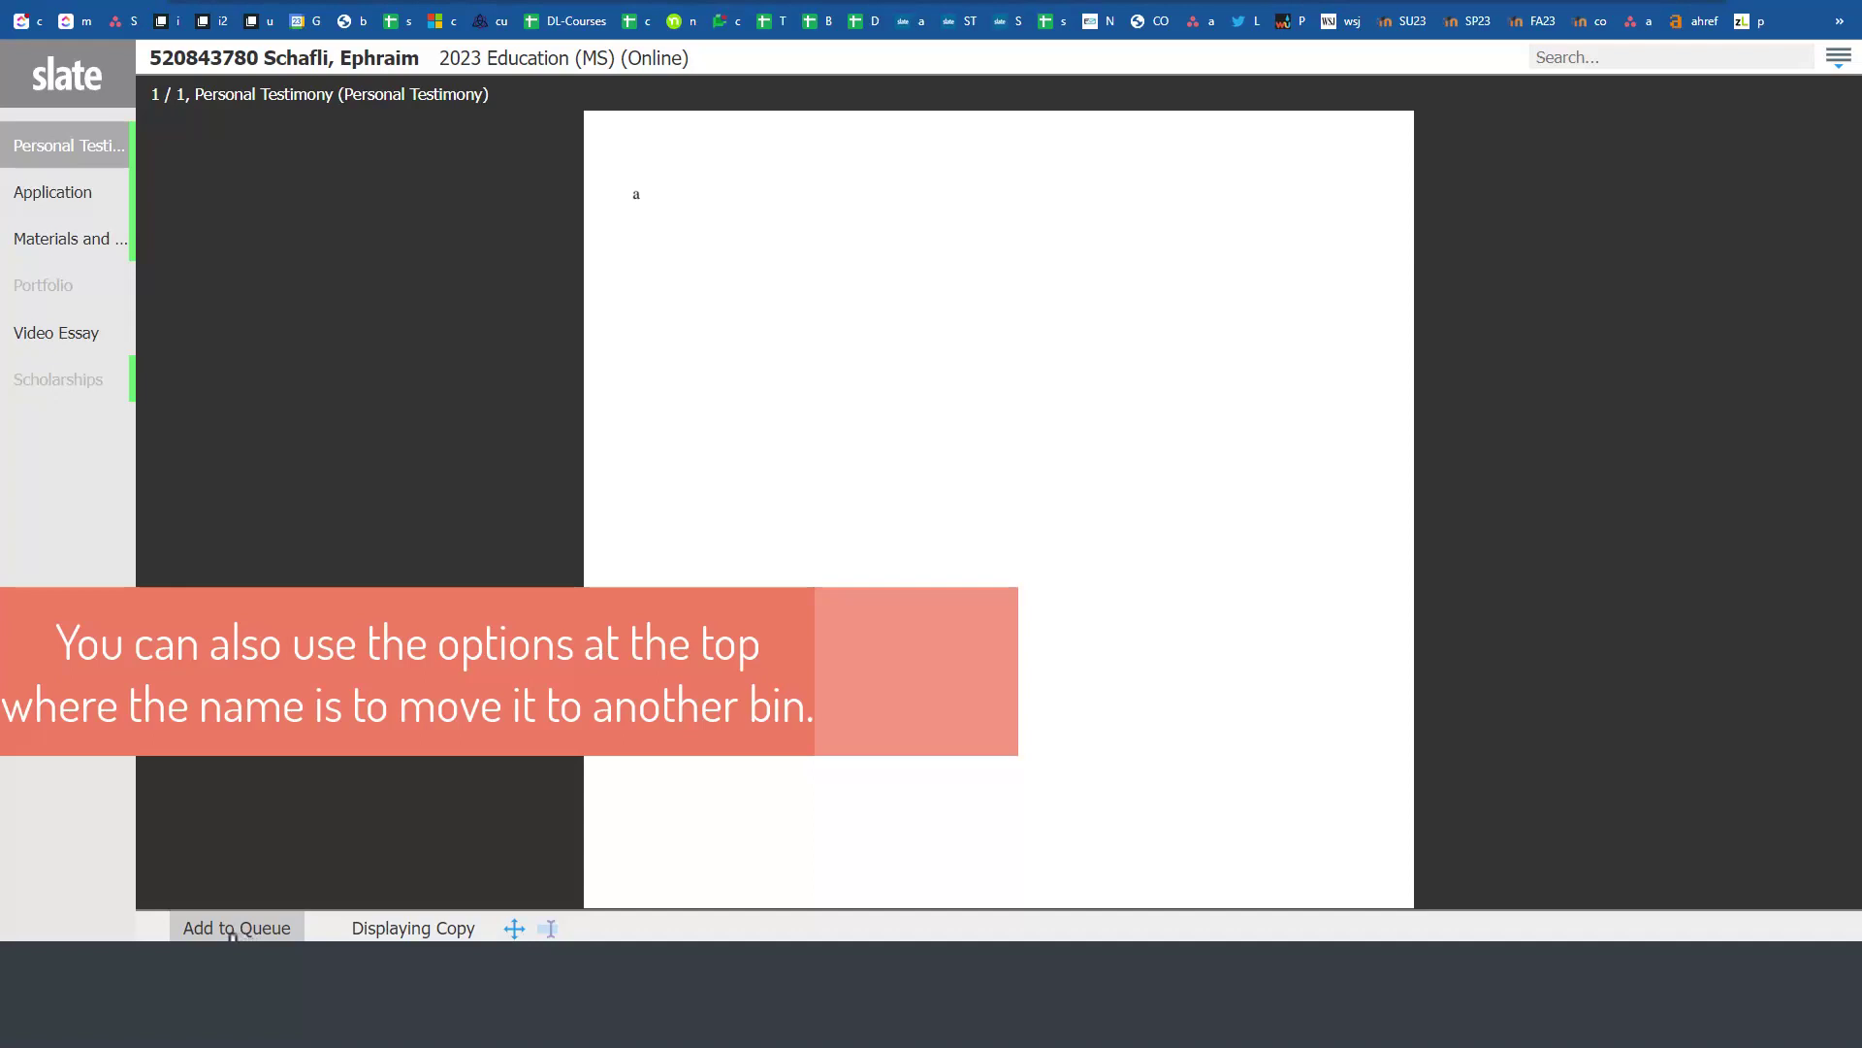
pyautogui.click(235, 928)
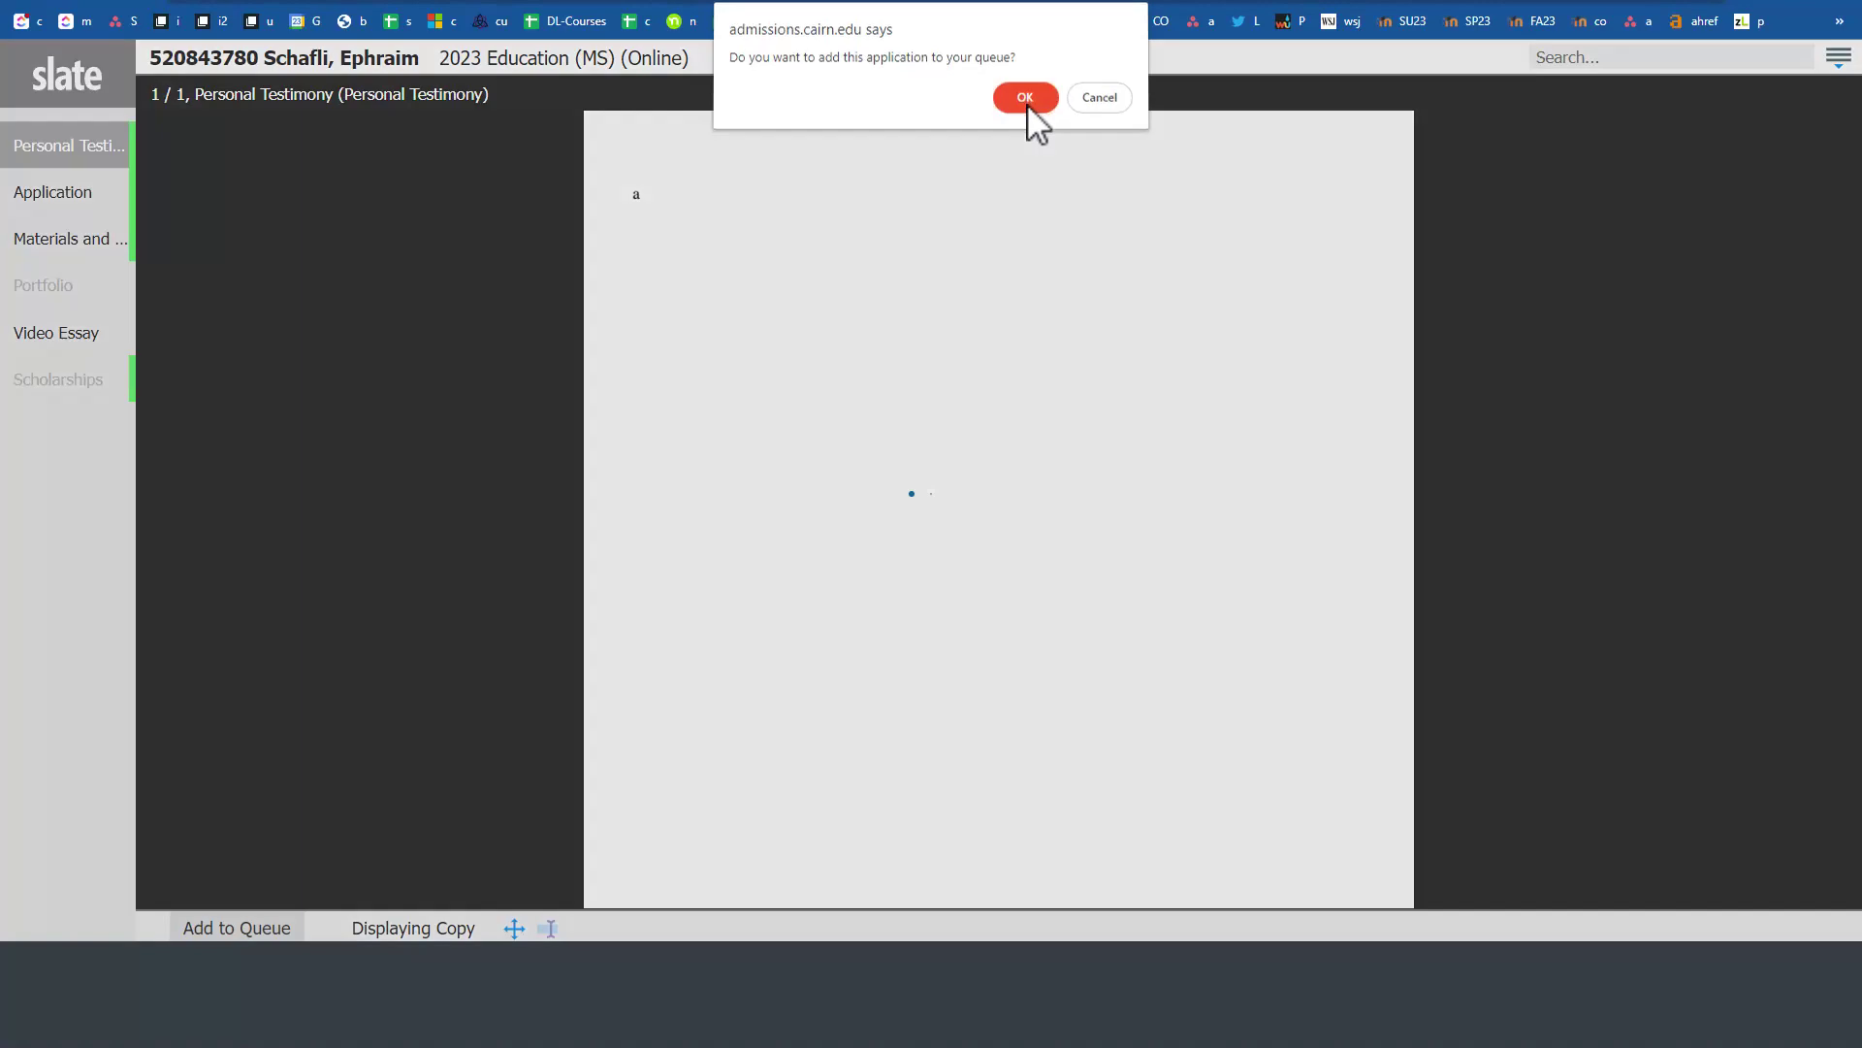
pyautogui.click(1026, 101)
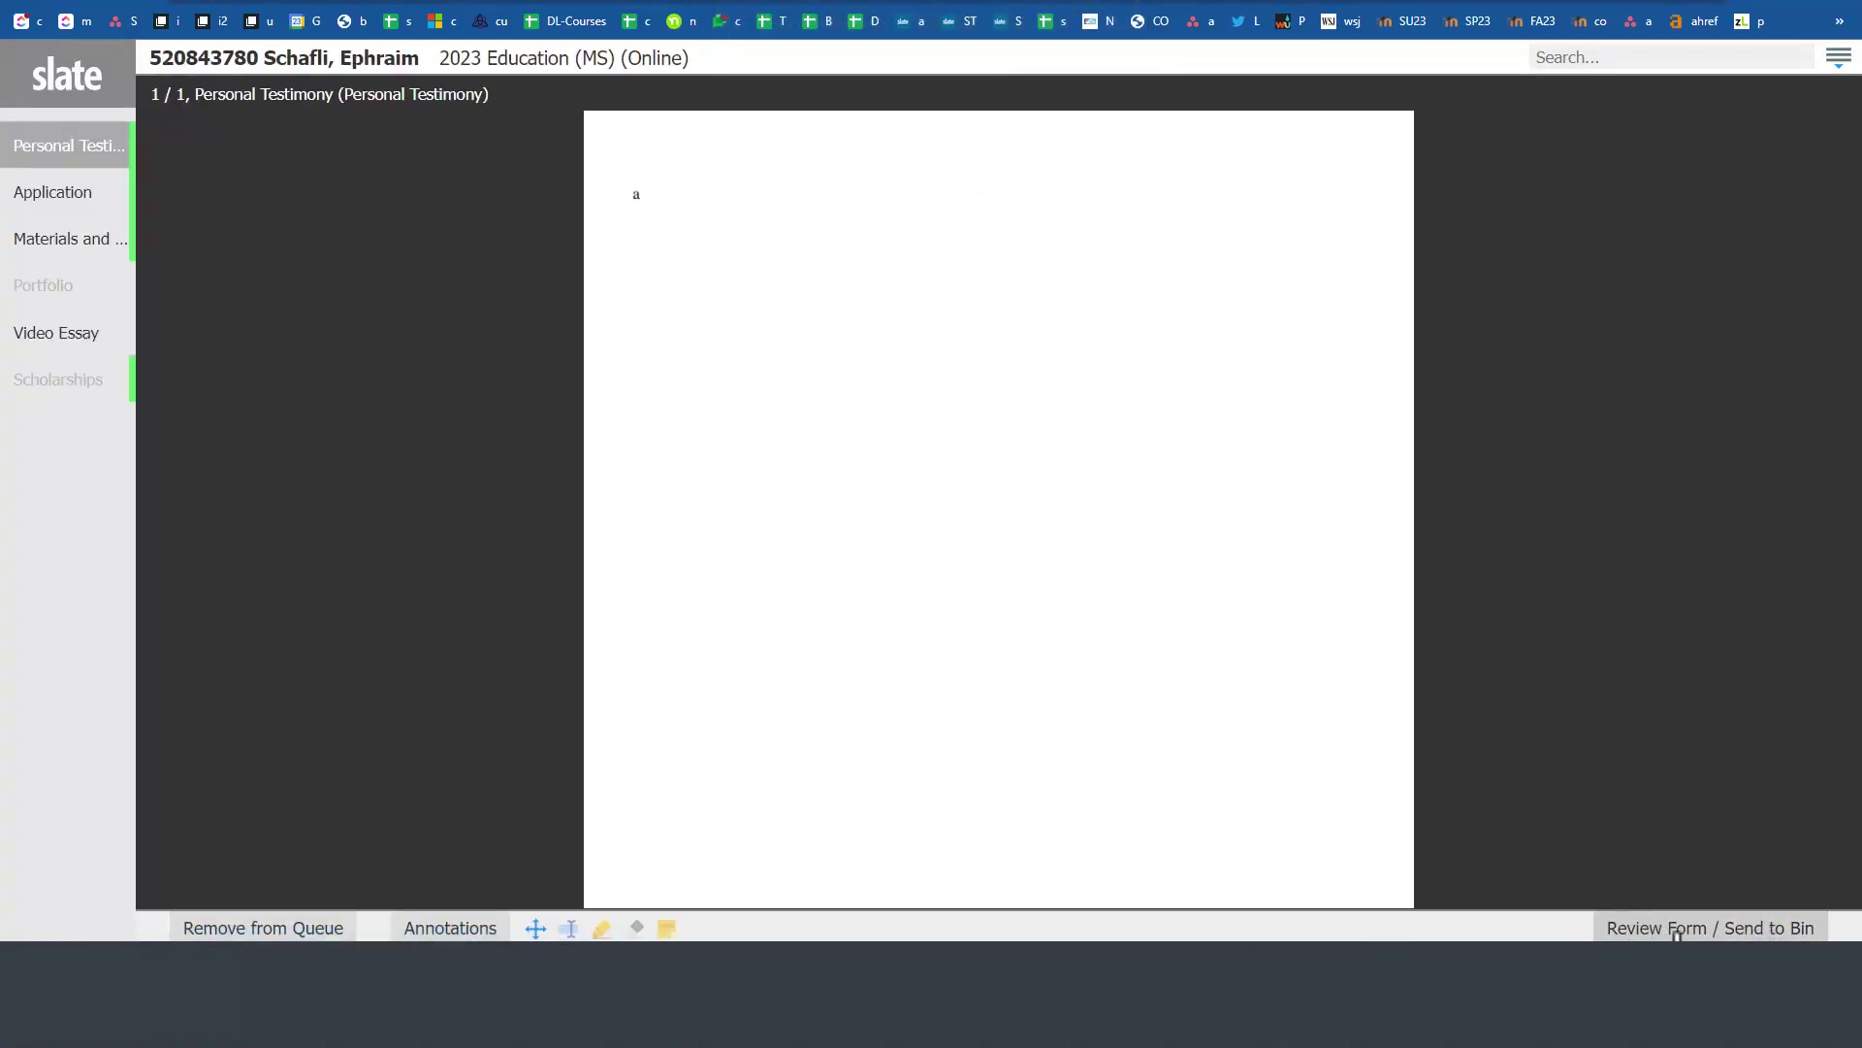
# Step: Send the queued Education (MS) application to the First Read - Counselor bin without a next reader
pyautogui.click(1751, 931)
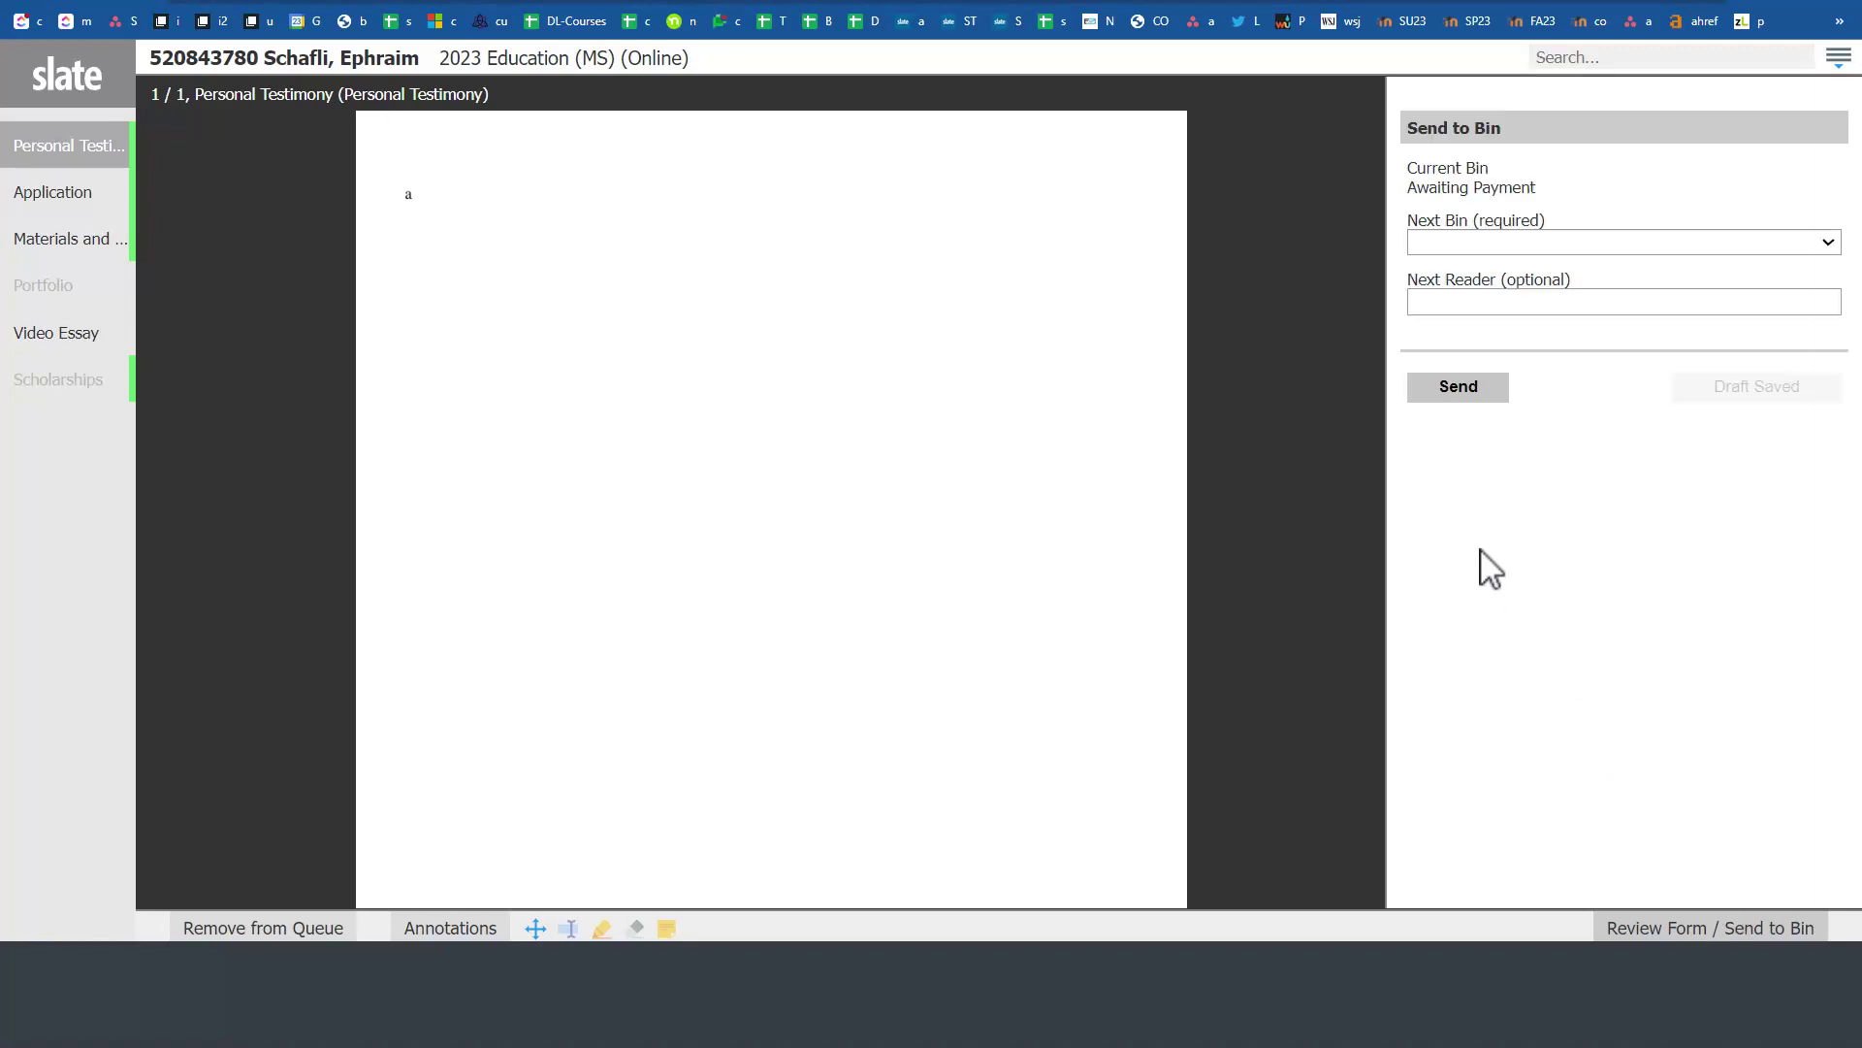
pyautogui.click(1449, 247)
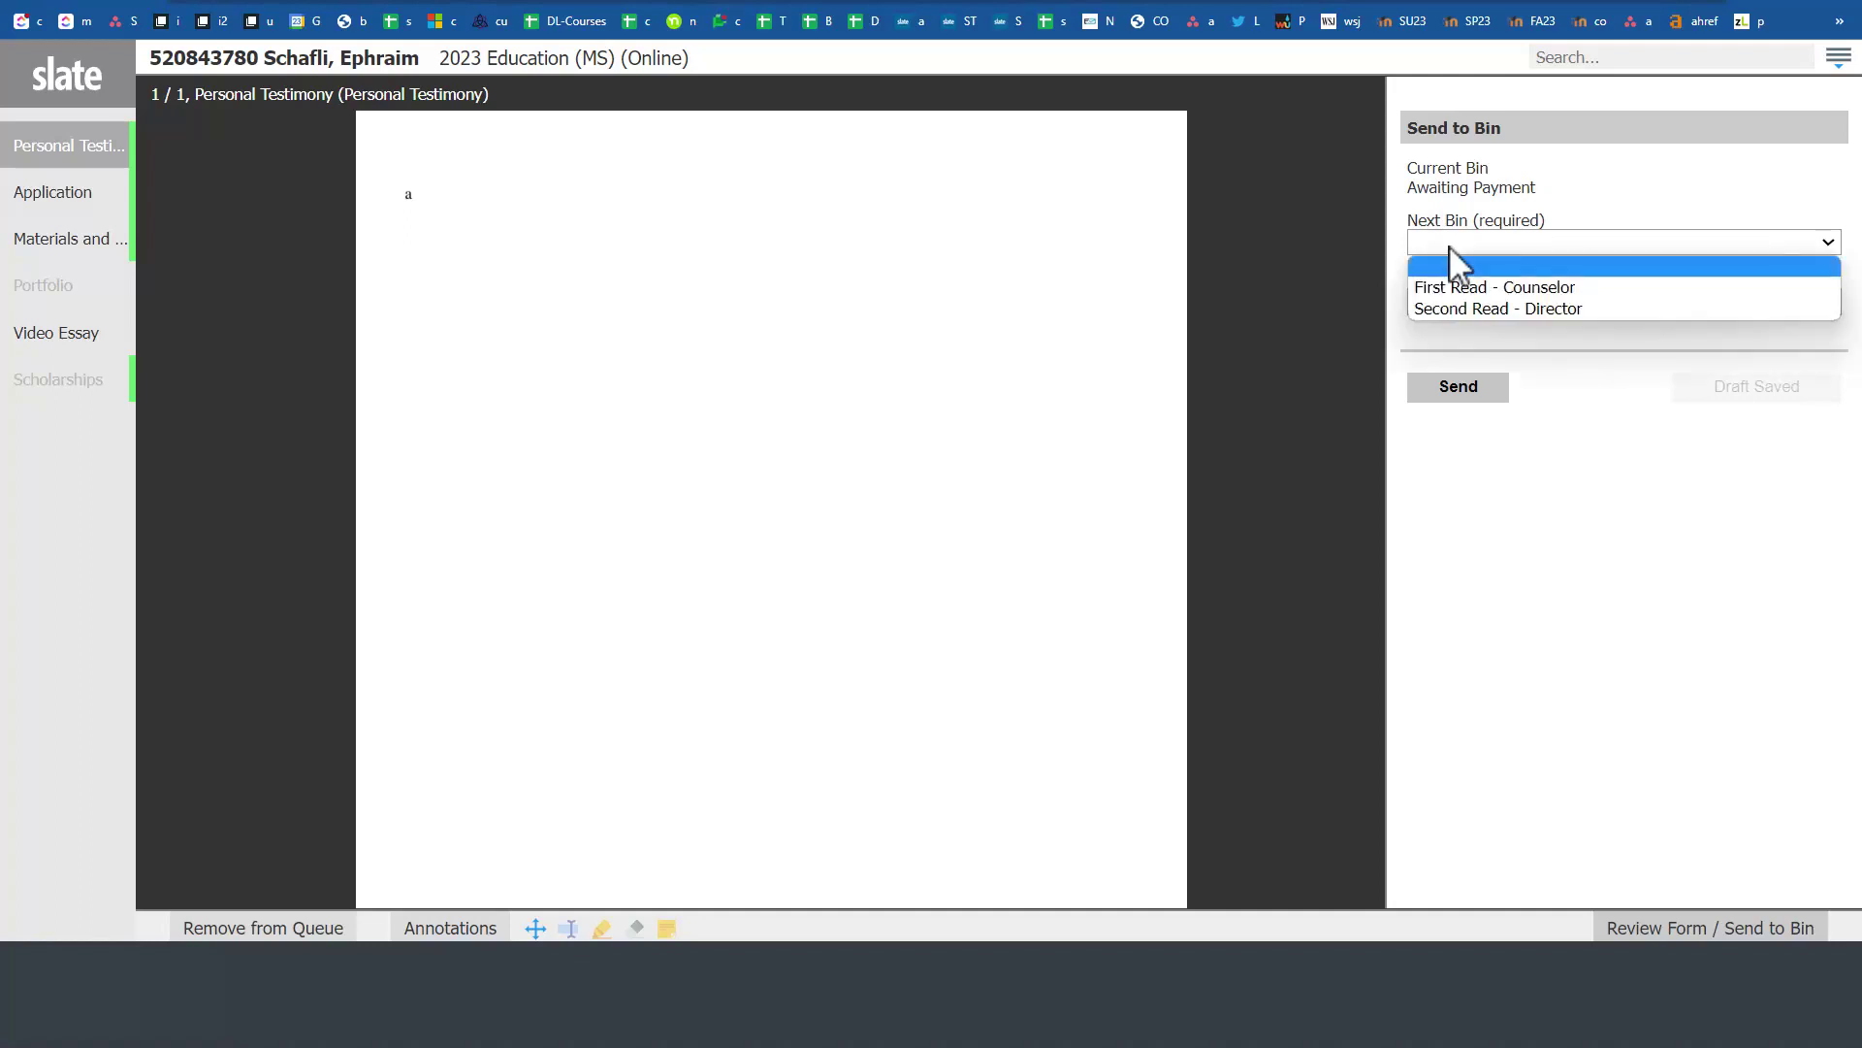
pyautogui.click(1519, 285)
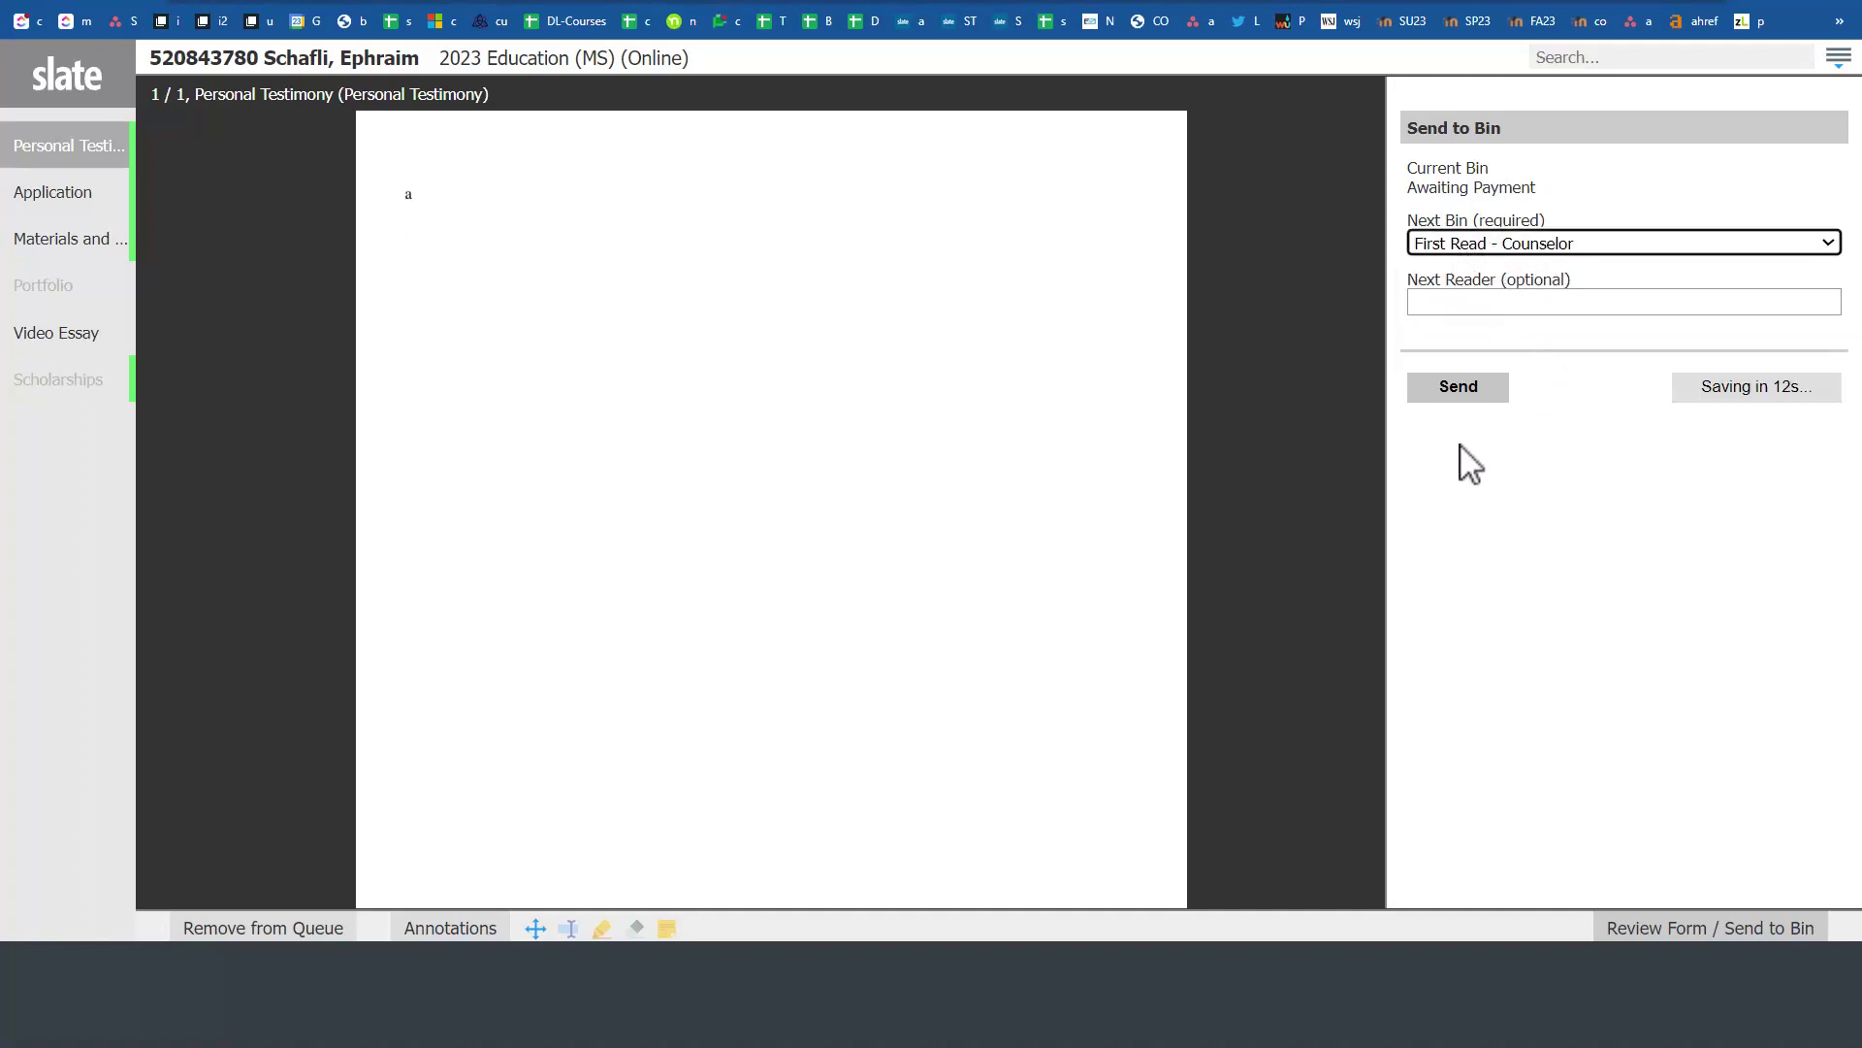
pyautogui.click(1469, 388)
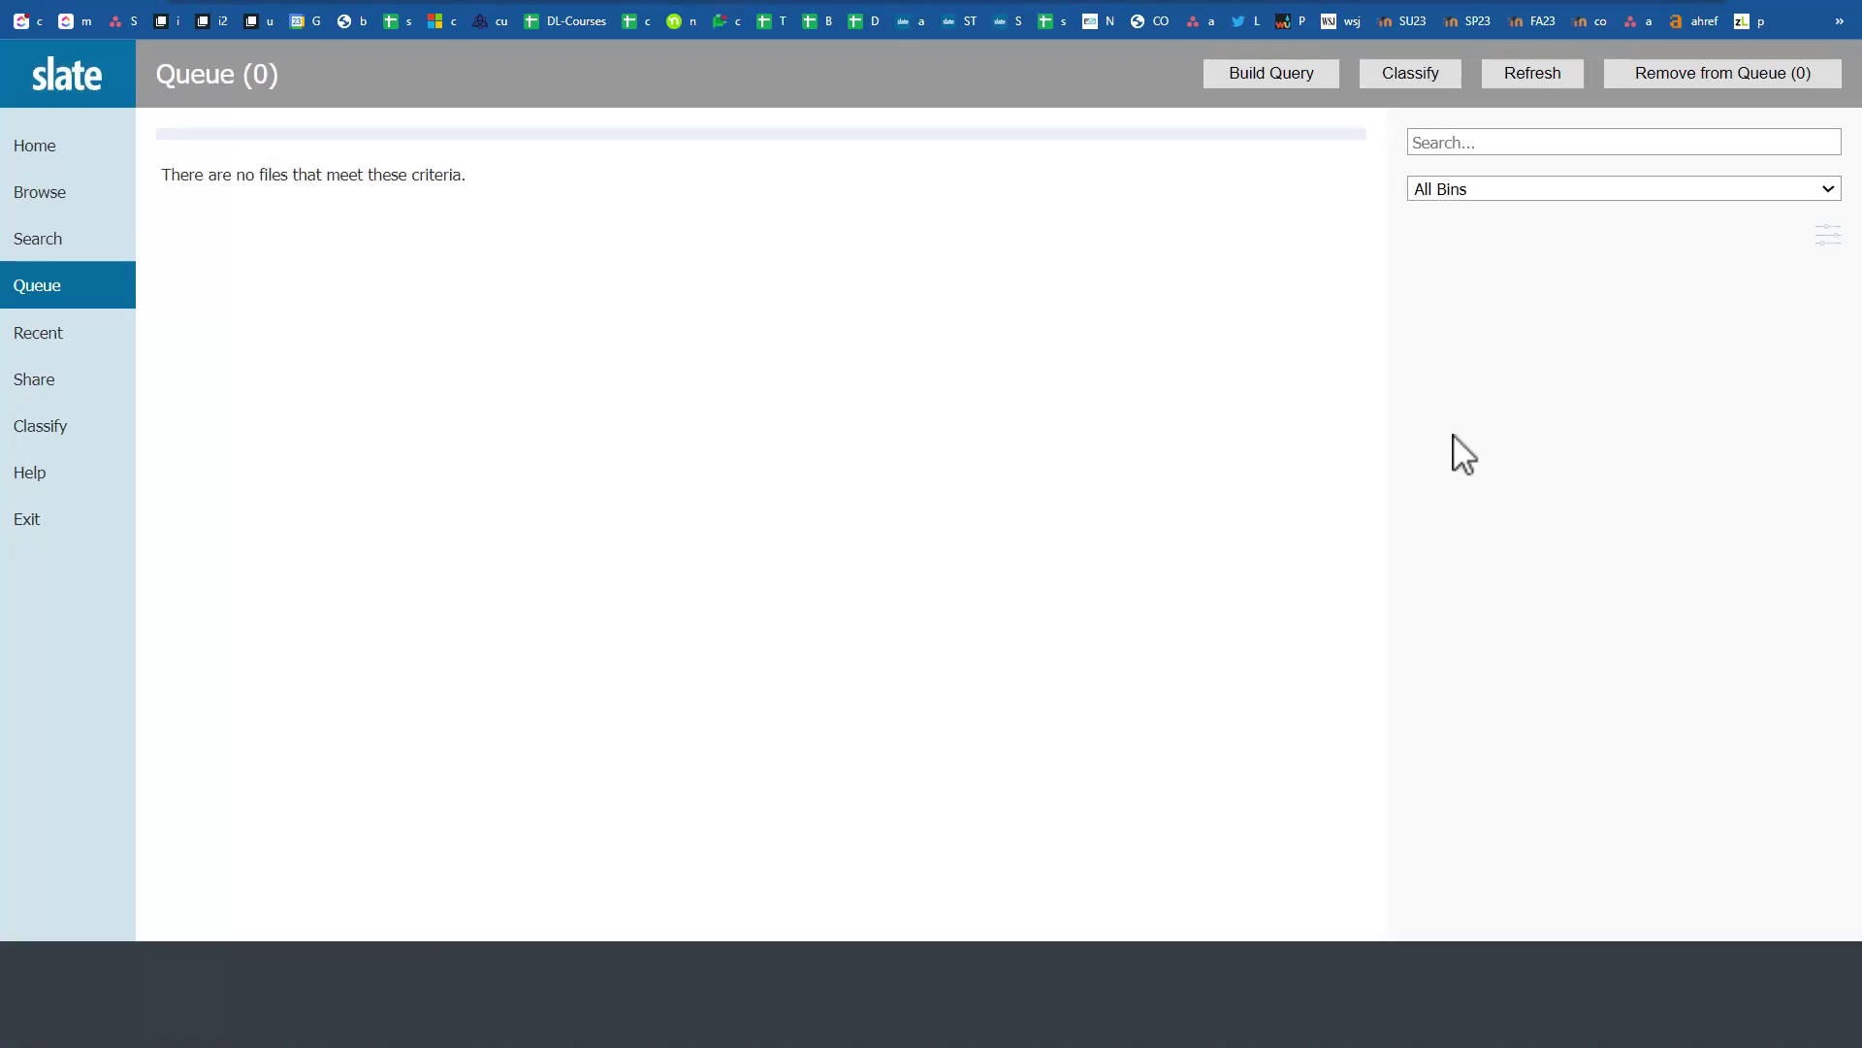
# Step: Reopen the Education (MS) application in the Reader from the Graduate First Read - Counselor bin
pyautogui.click(56, 206)
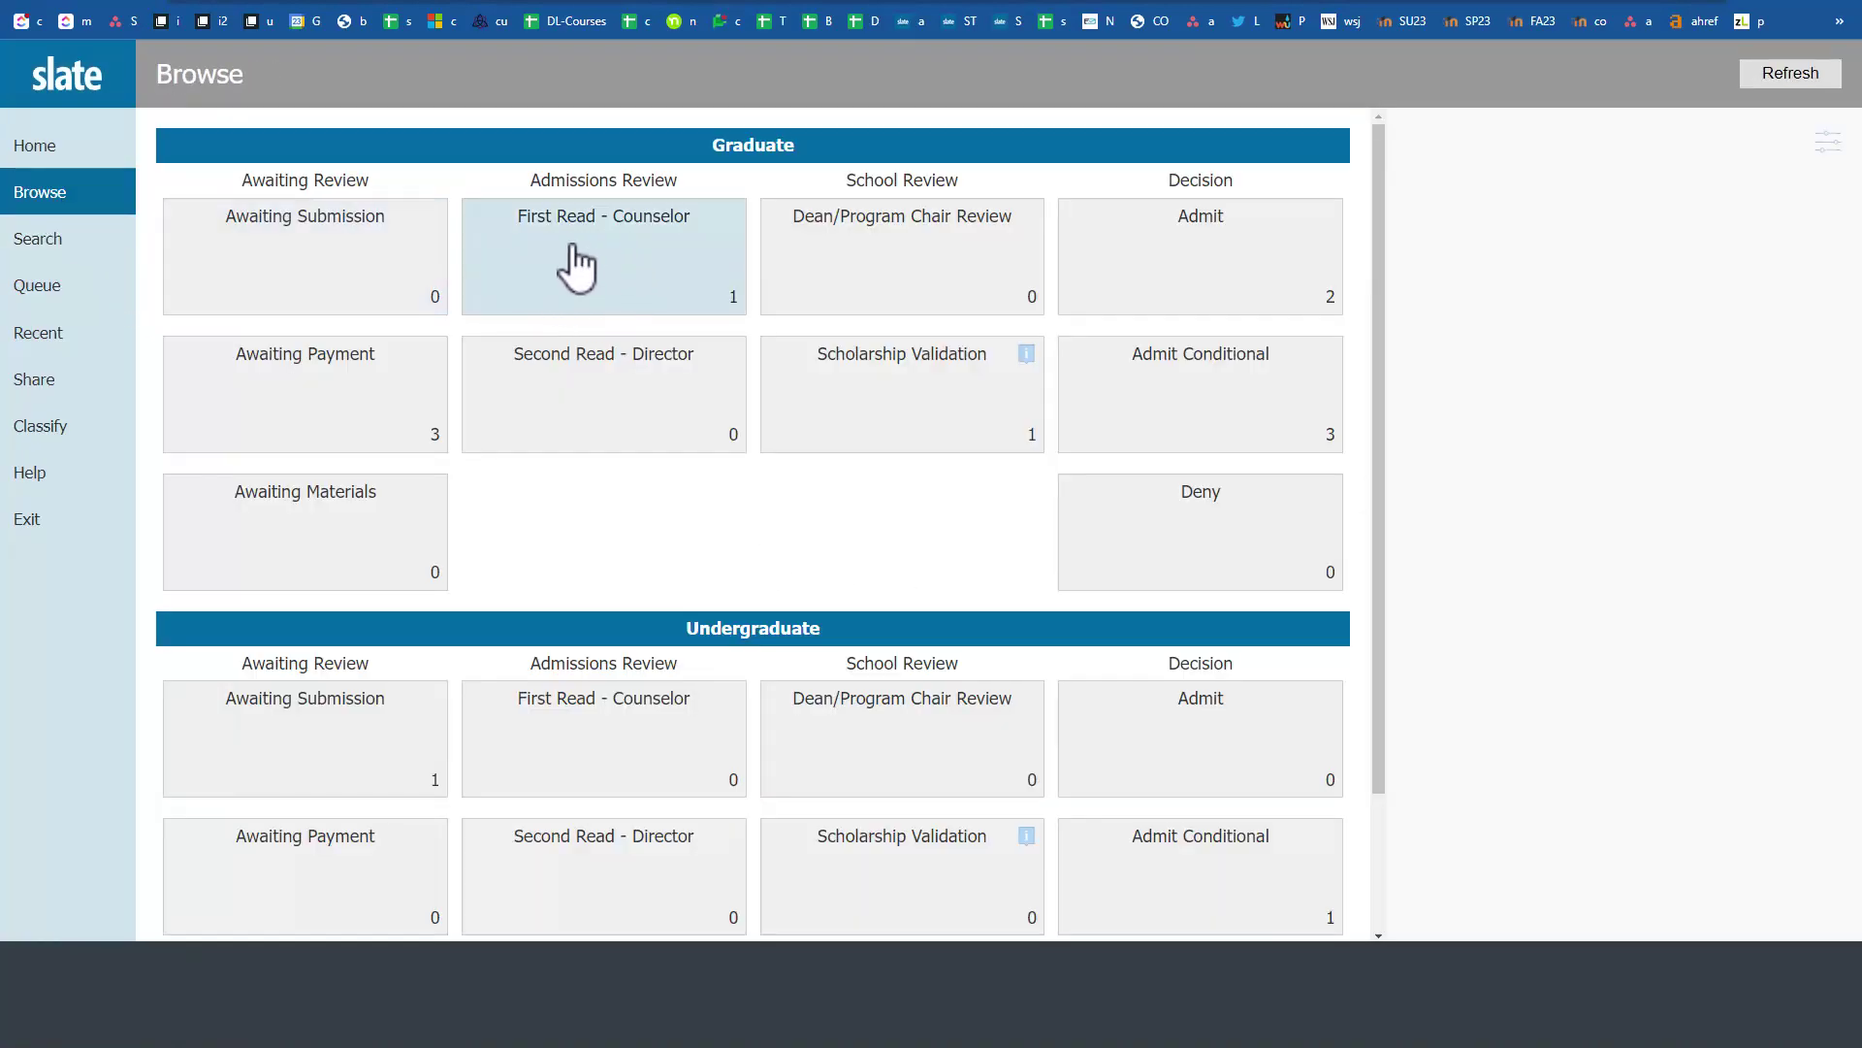
pyautogui.click(543, 262)
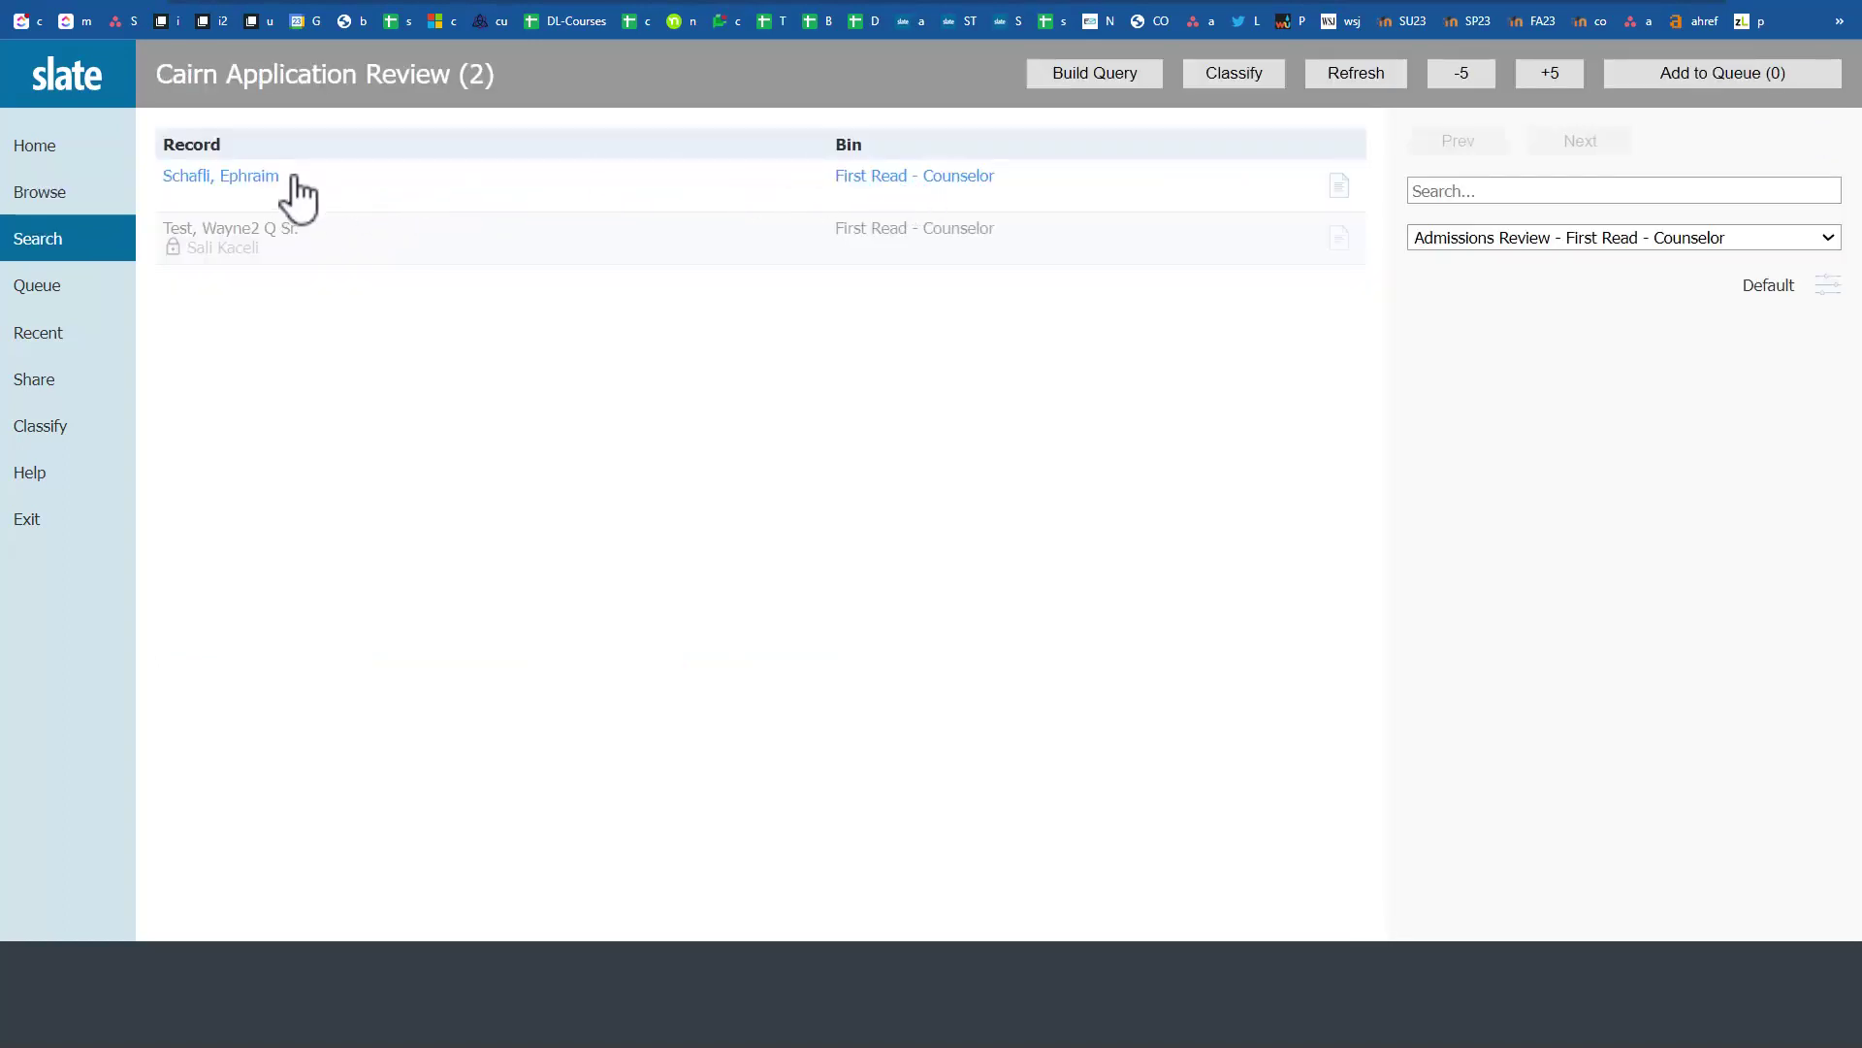
pyautogui.click(1339, 190)
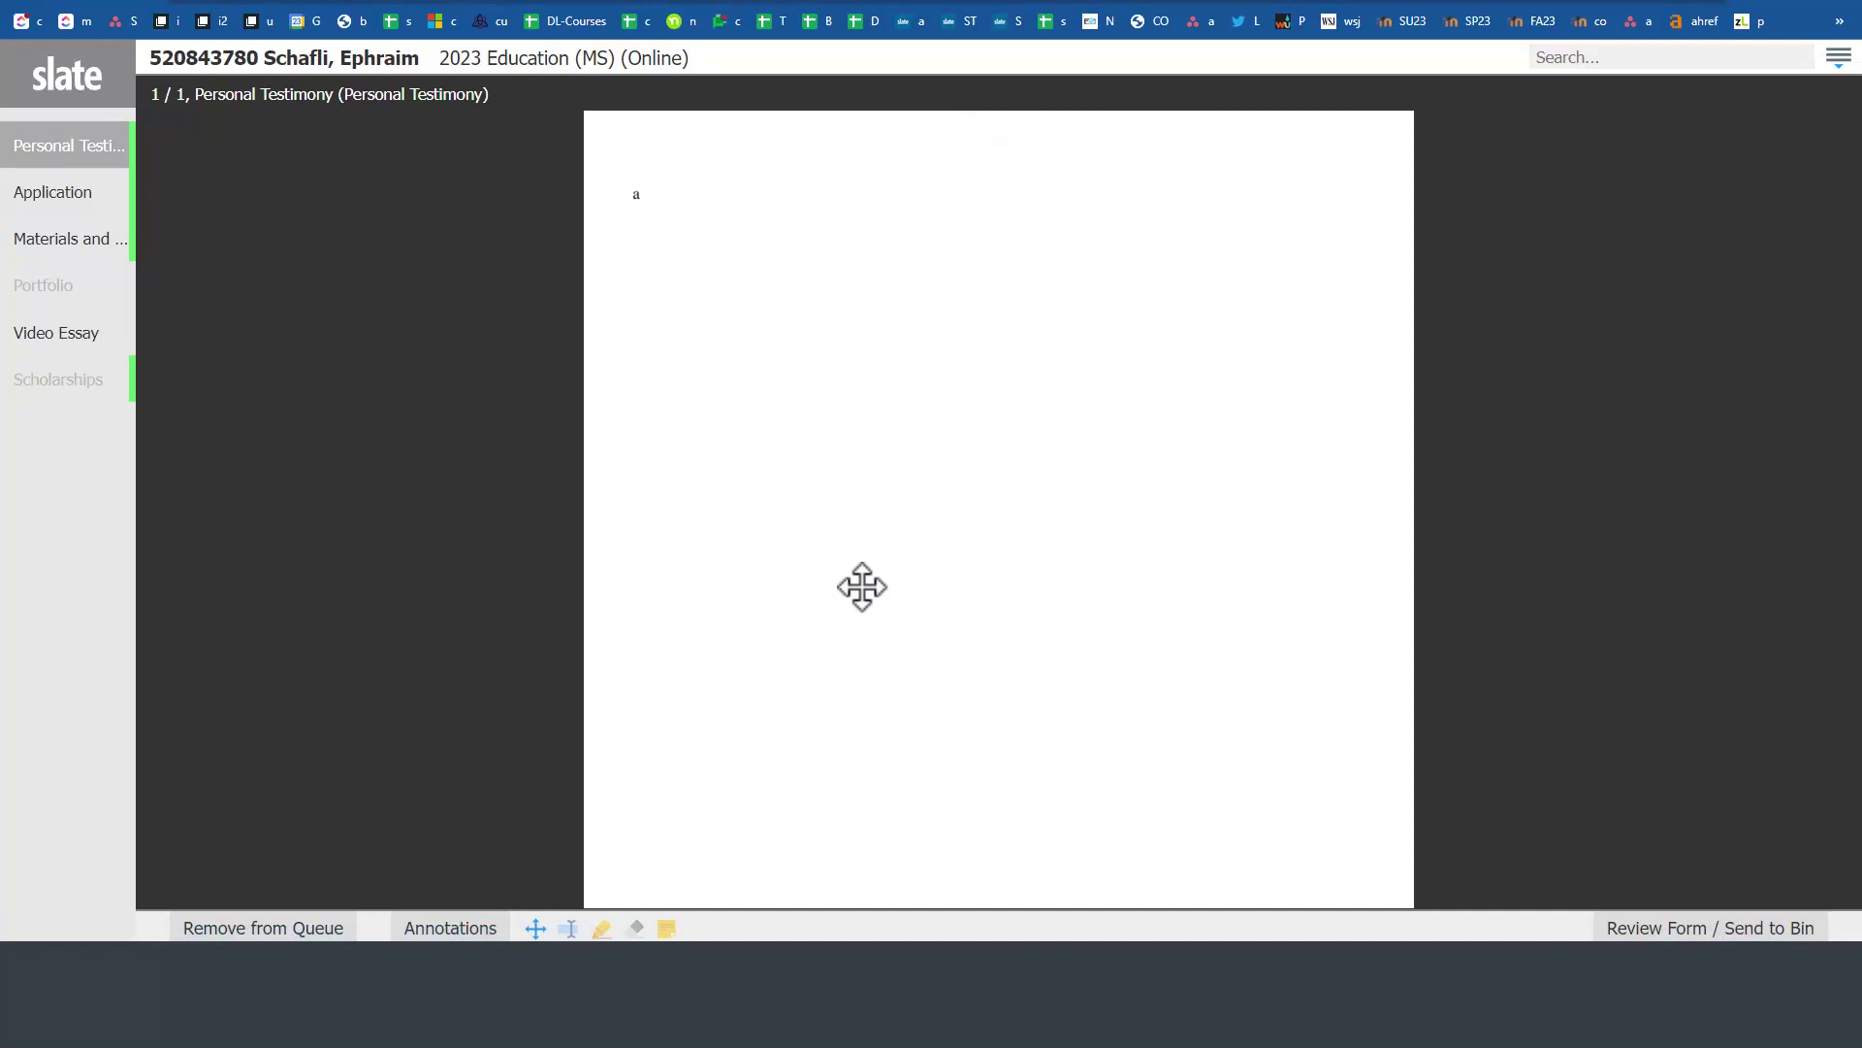
# Step: Open the counselor review form for the Education (MS) application and fill it in as Admissions Counselor with the recommendation Admit Unconditional
pyautogui.press('Down')
pyautogui.click(1638, 929)
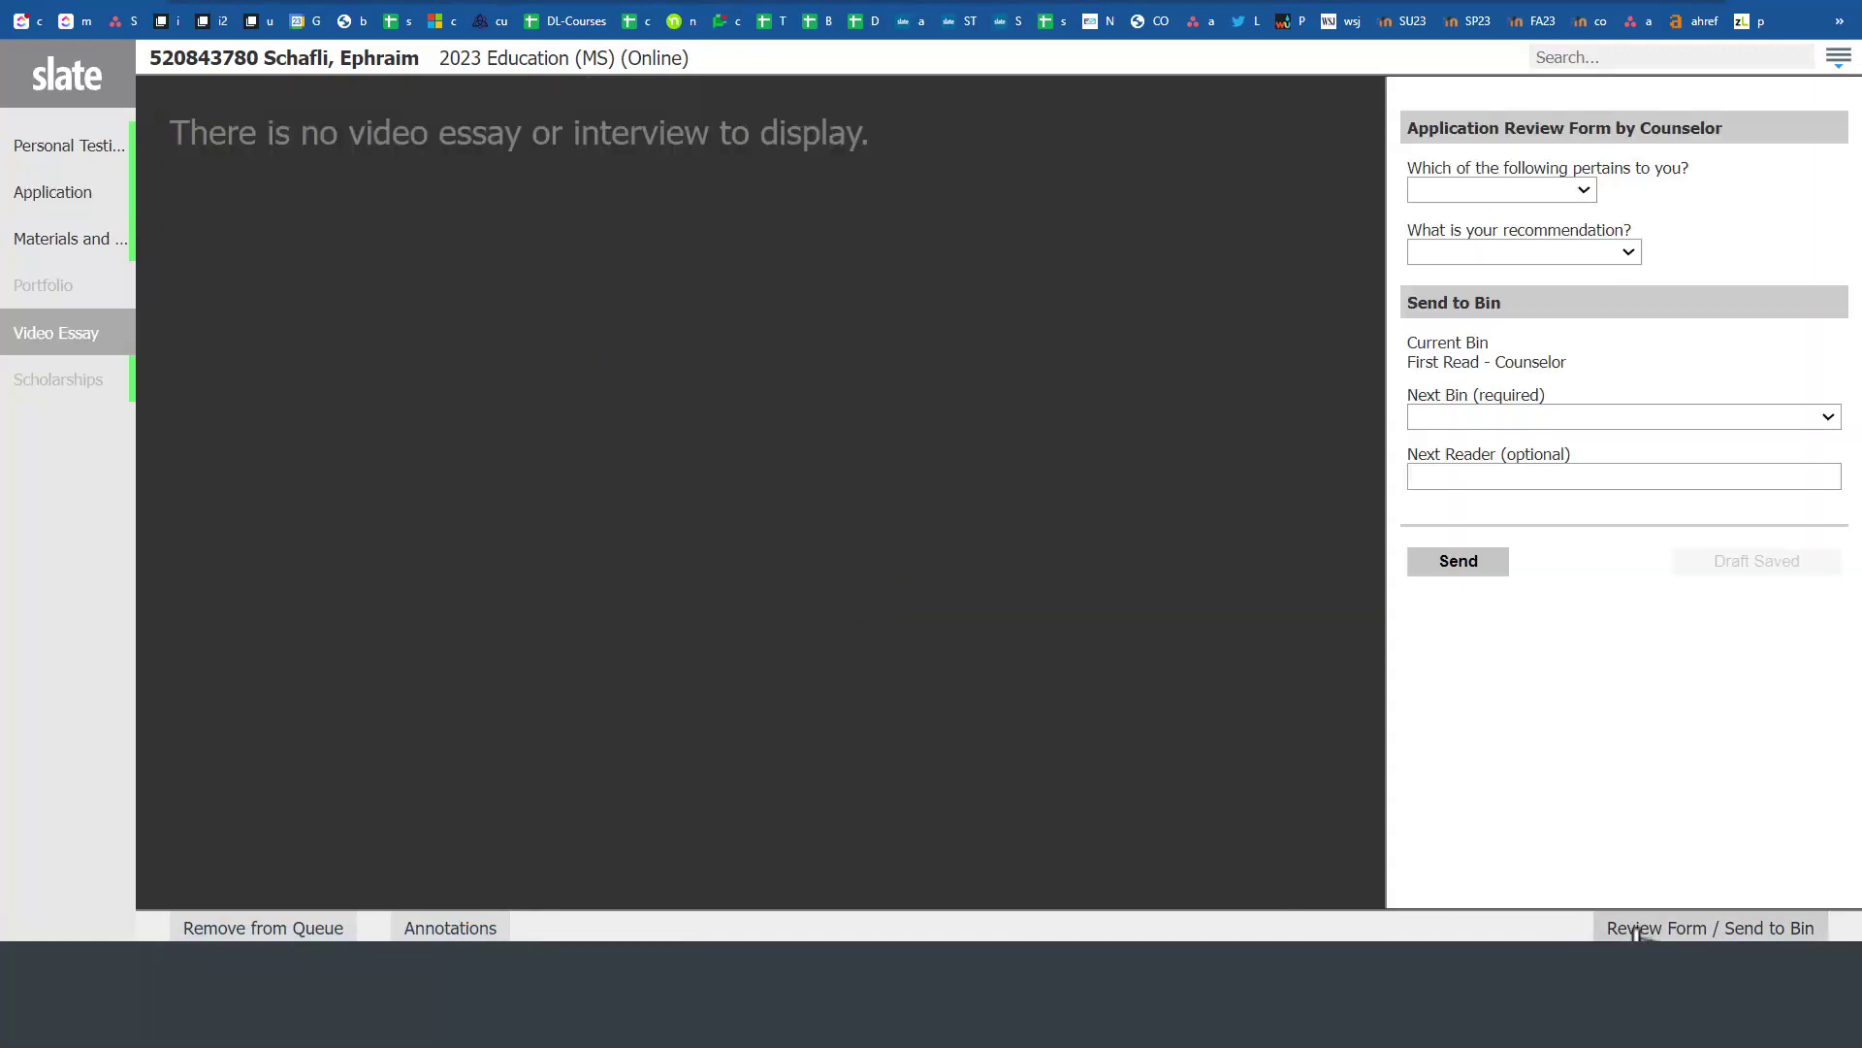
pyautogui.click(1521, 192)
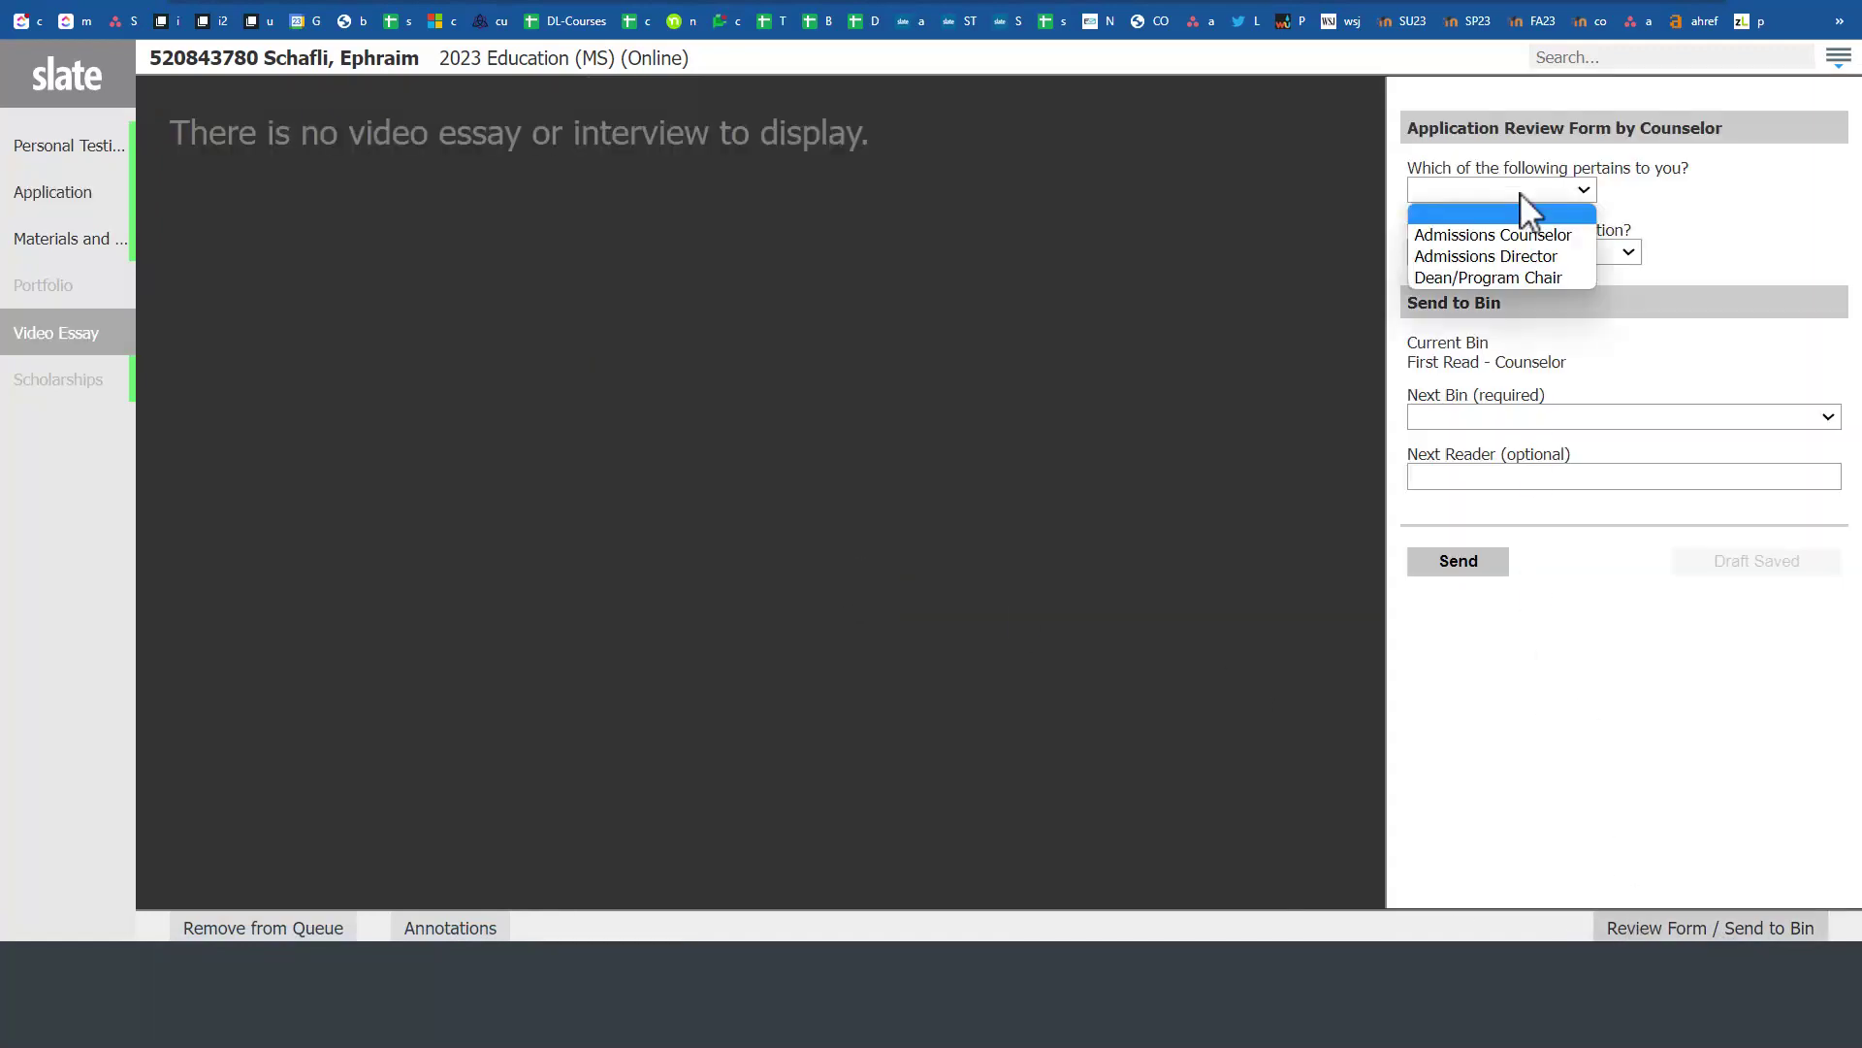
pyautogui.click(1473, 236)
pyautogui.click(1465, 252)
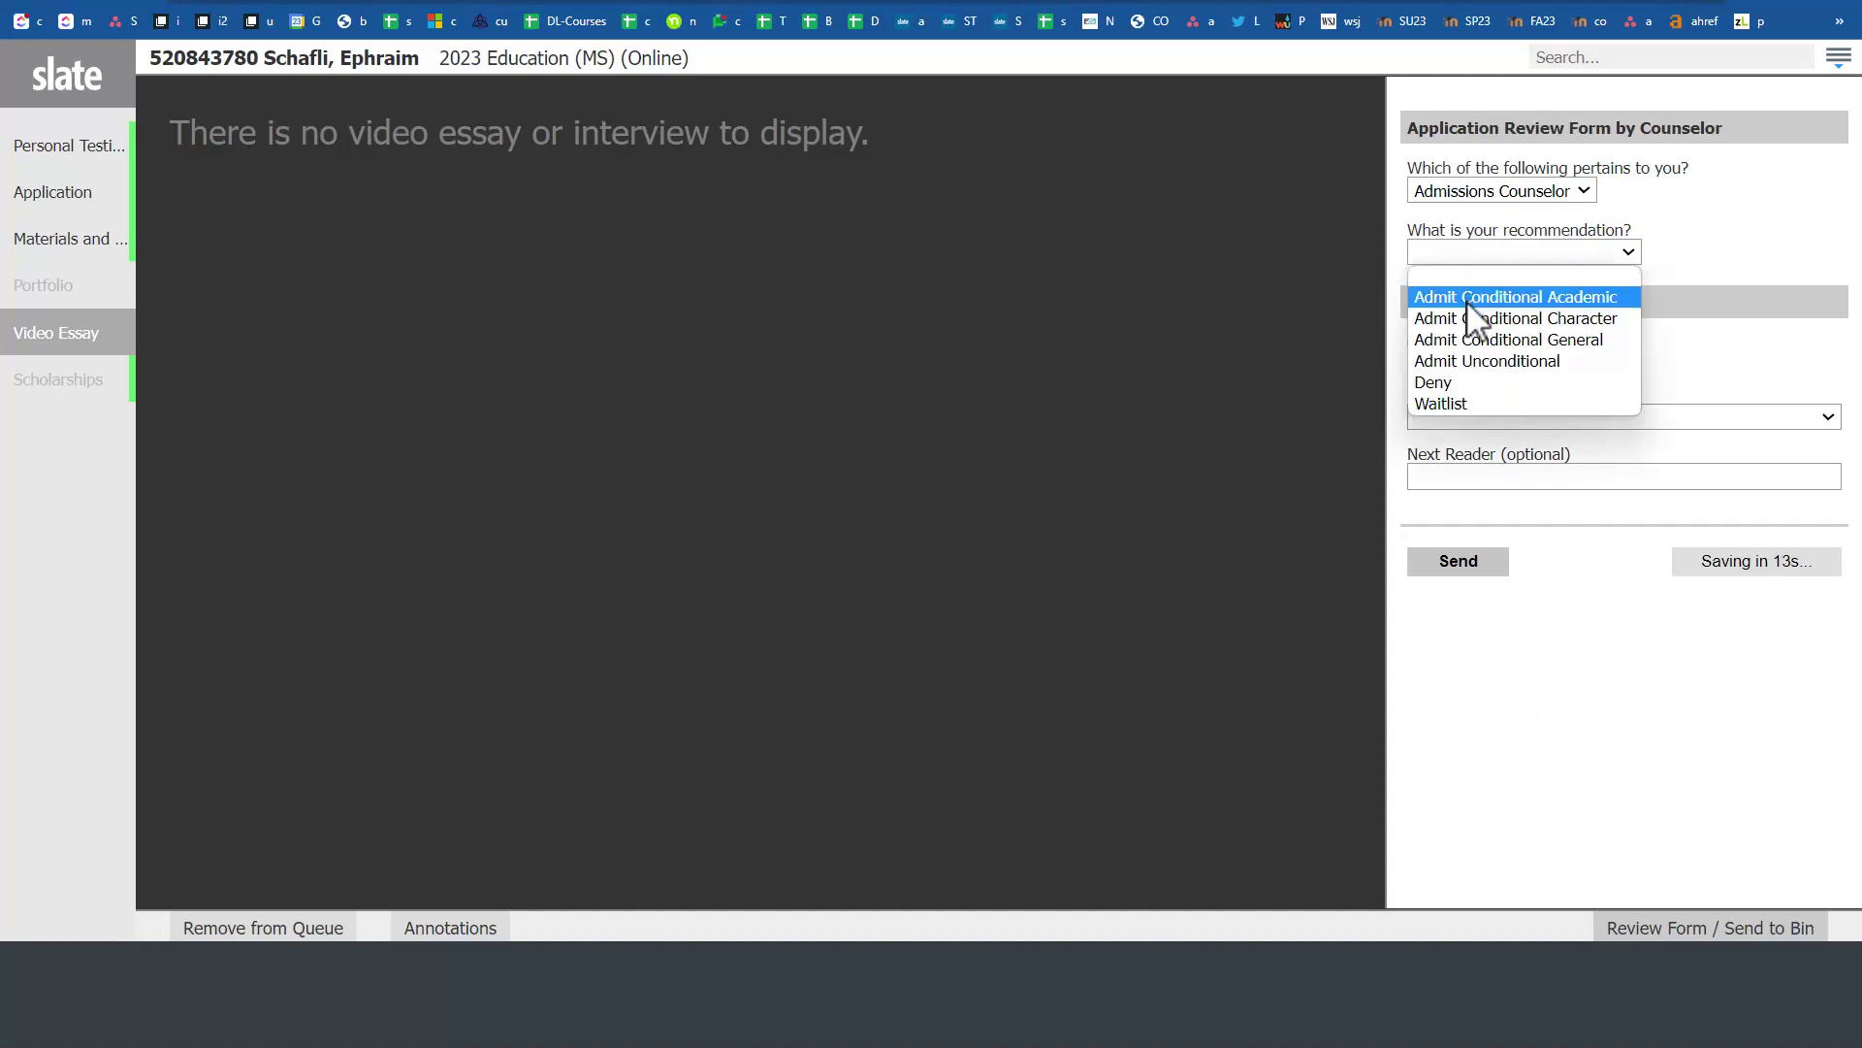
pyautogui.click(1458, 364)
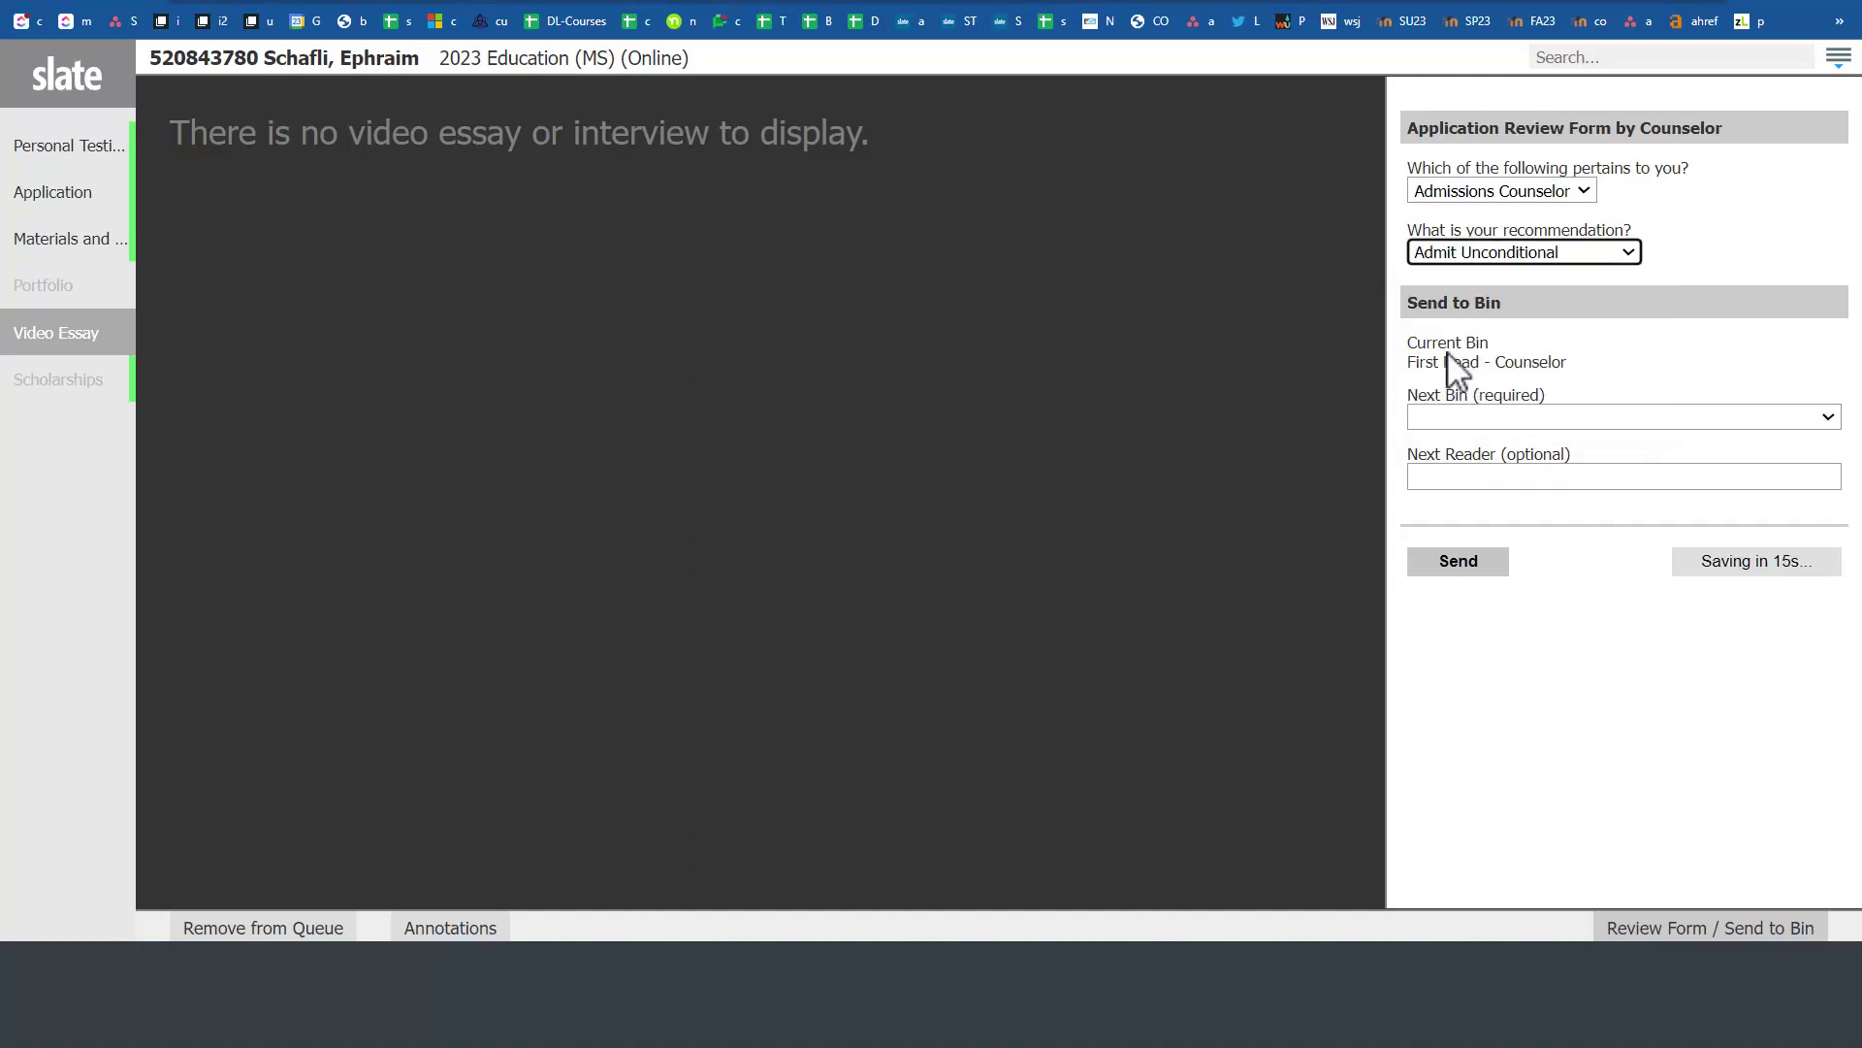
# Step: Send the Education (MS) application to the Admit bin without a next reader
pyautogui.click(1448, 421)
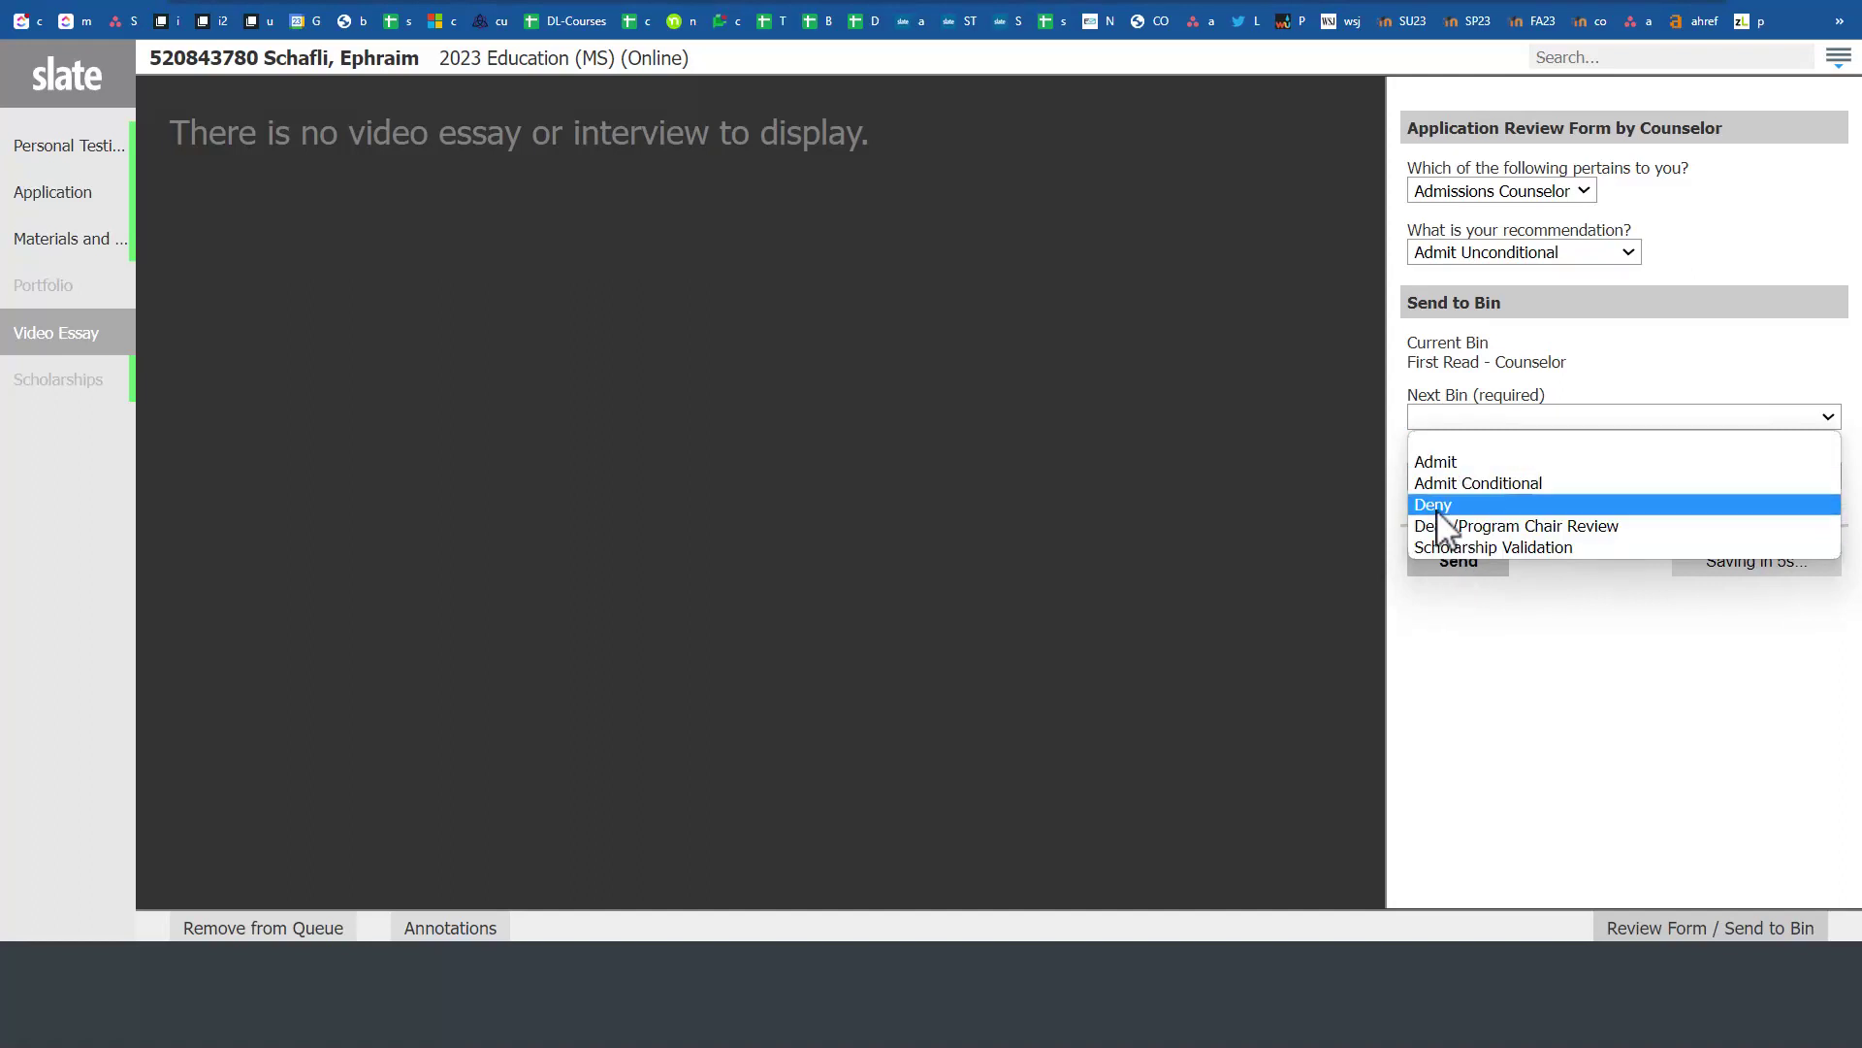
pyautogui.click(1433, 462)
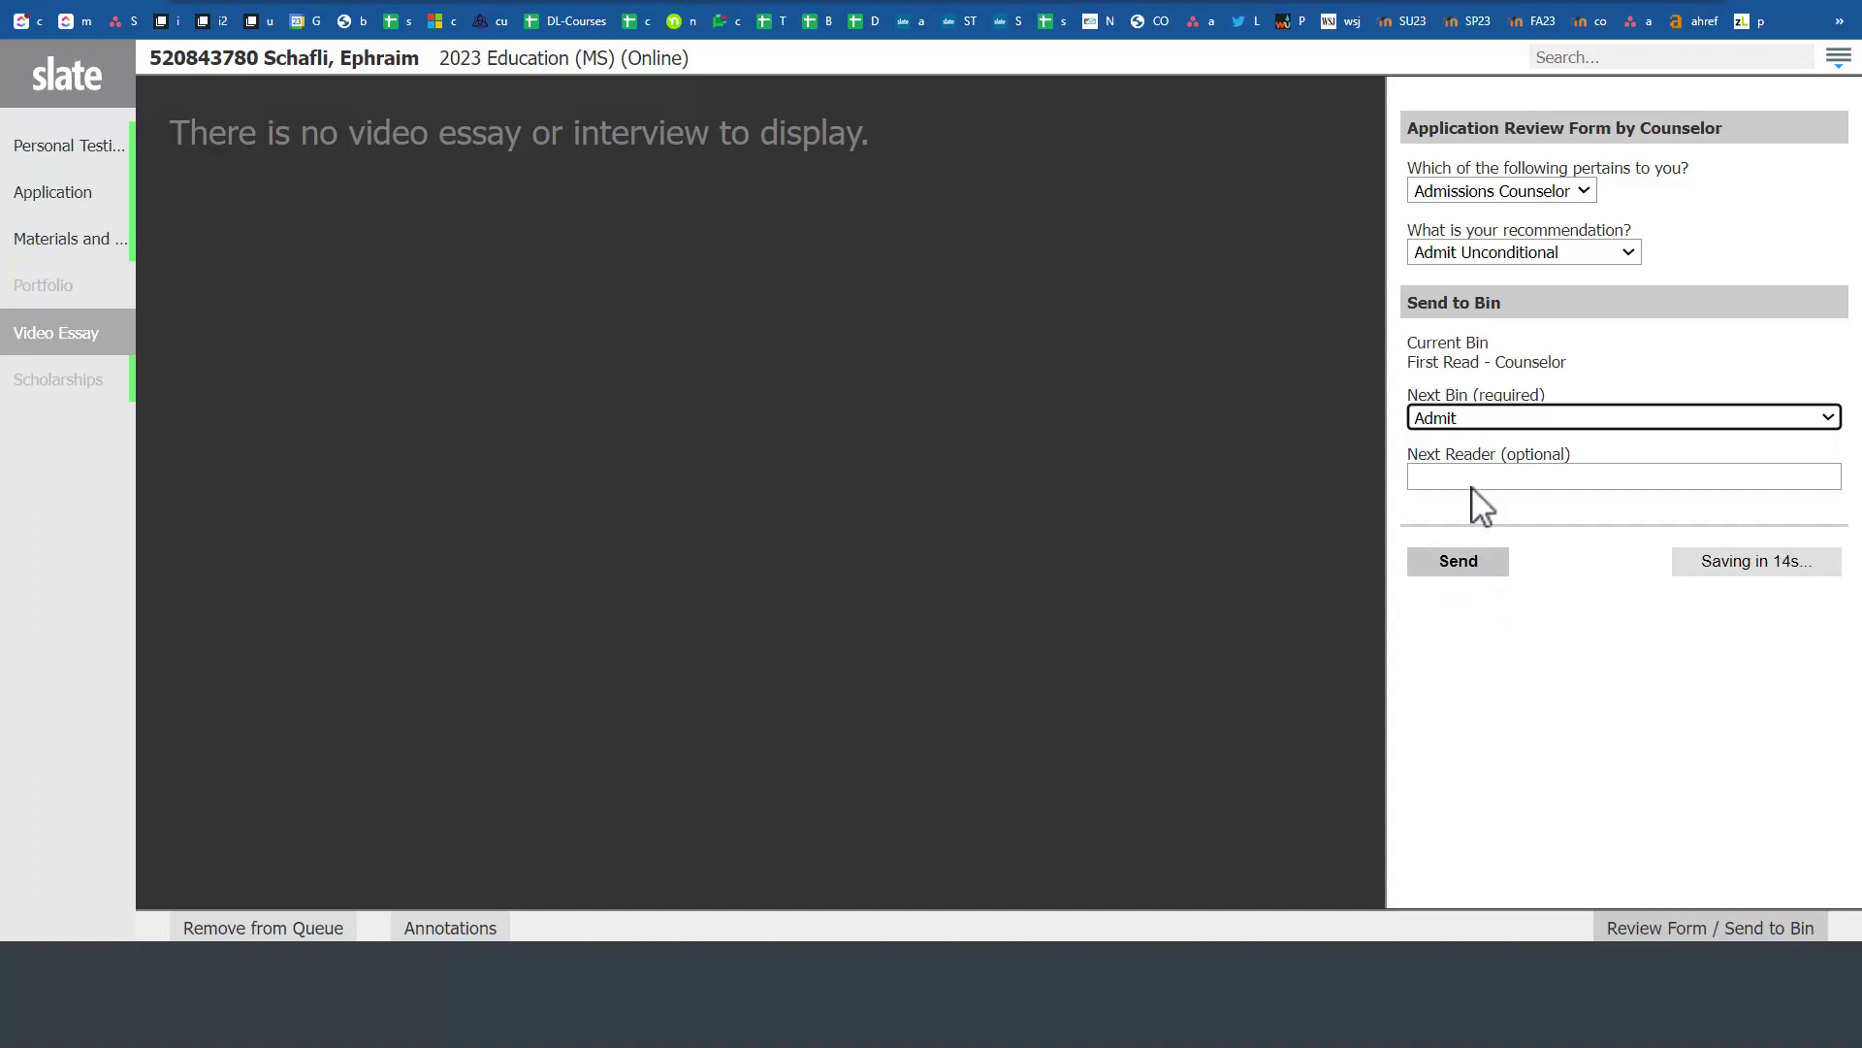
pyautogui.click(1461, 564)
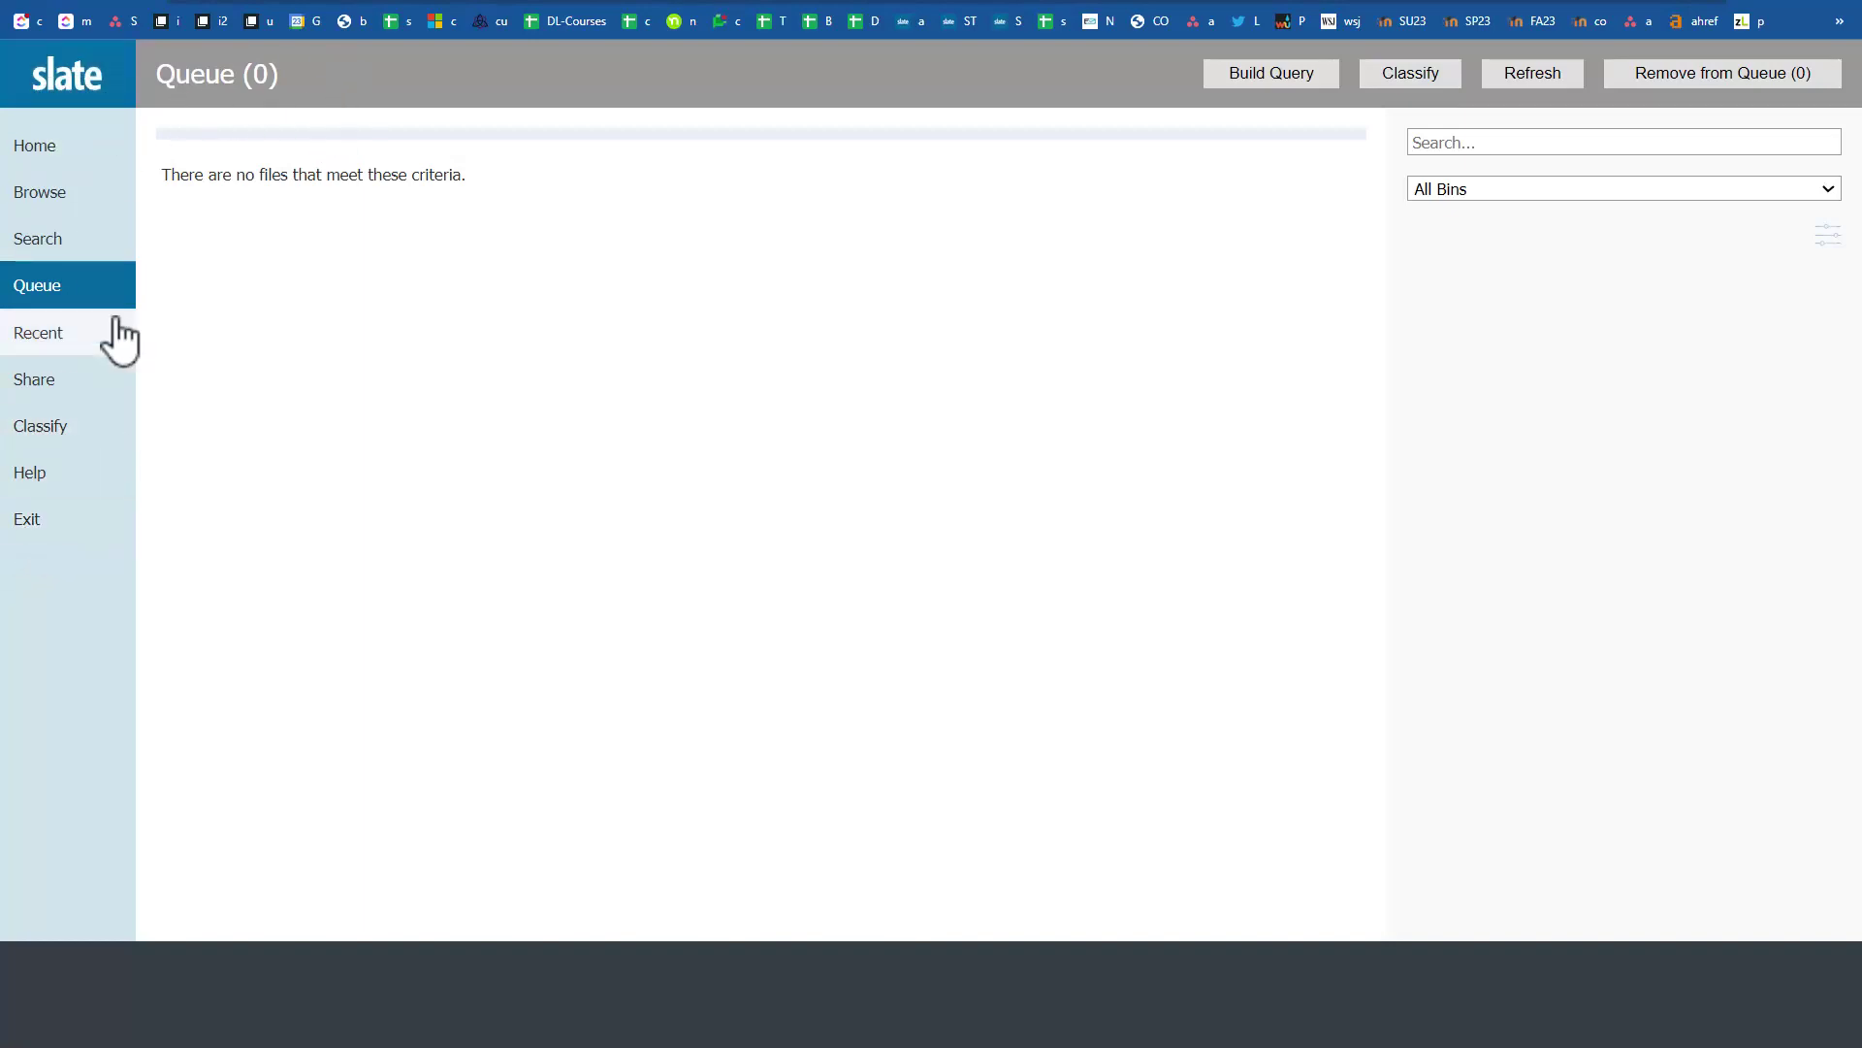
# Step: Exit the Reader and return to the applicant record showing the 2023 Master of Business Administration (MBA) application
pyautogui.click(29, 528)
pyautogui.click(1025, 100)
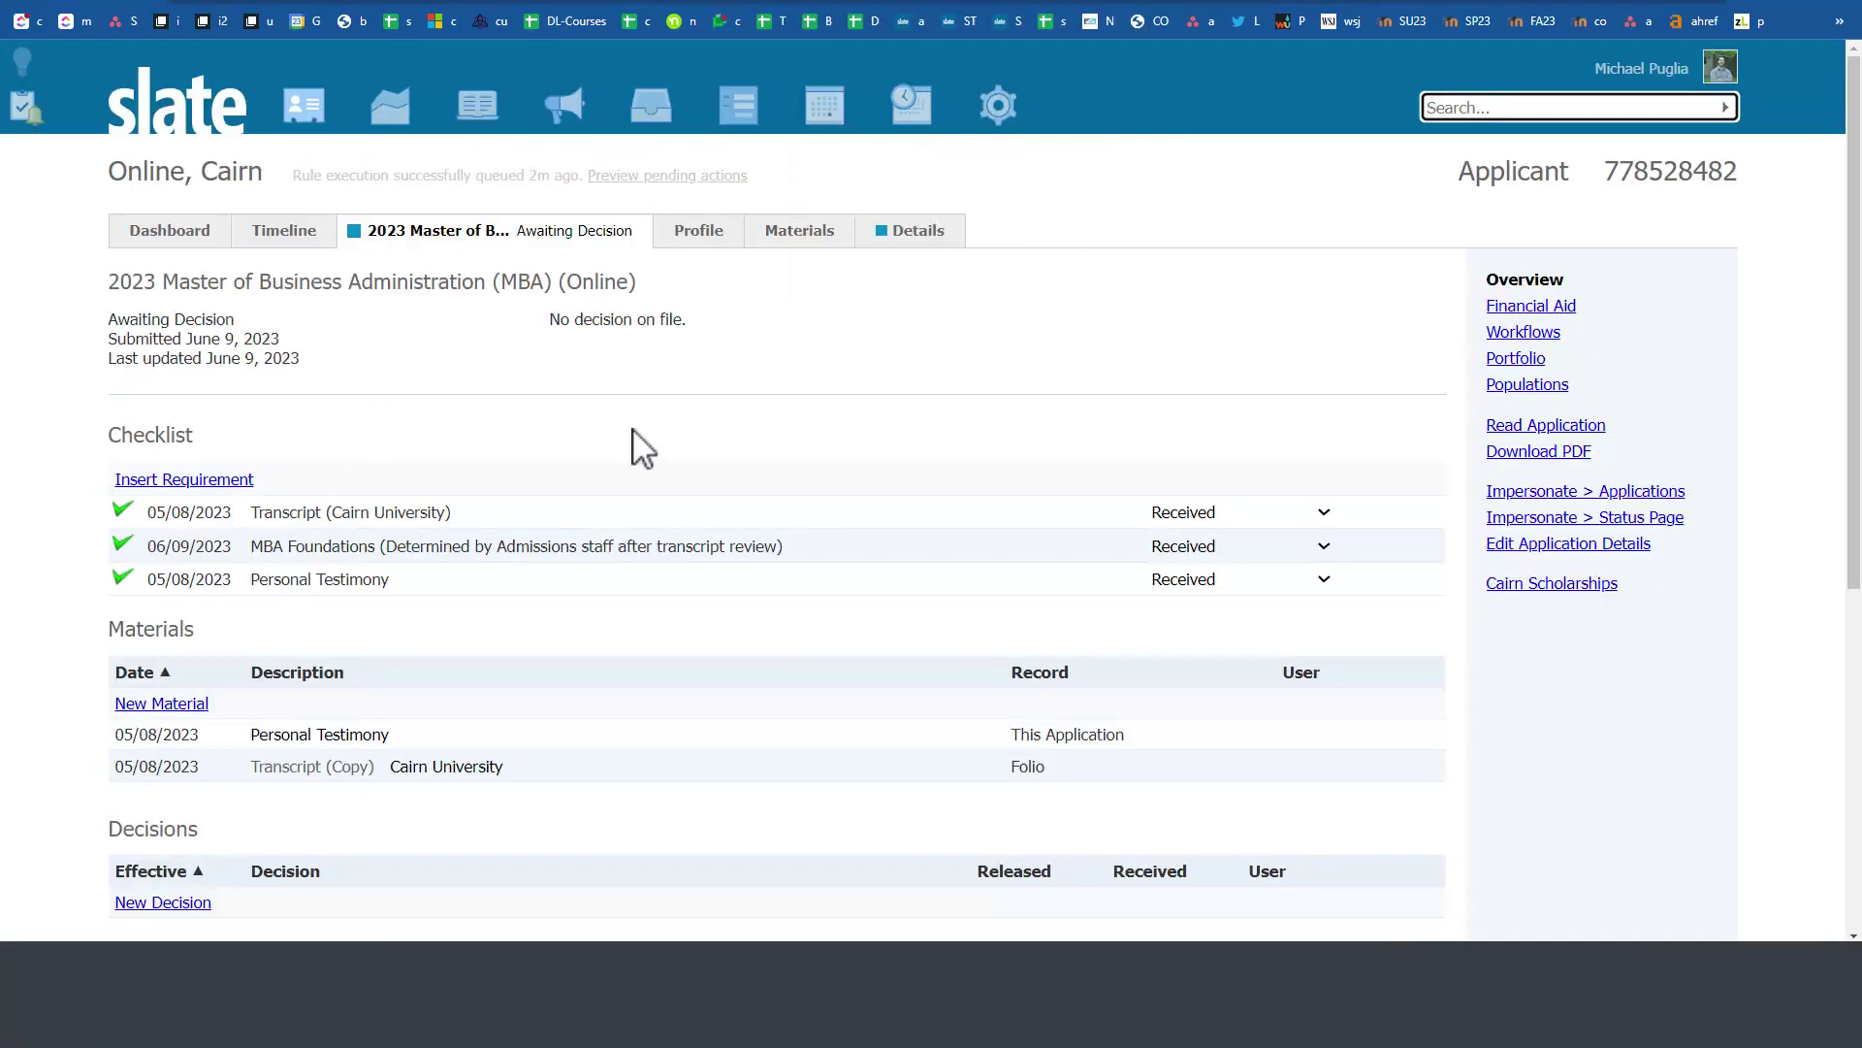
pyautogui.click(466, 374)
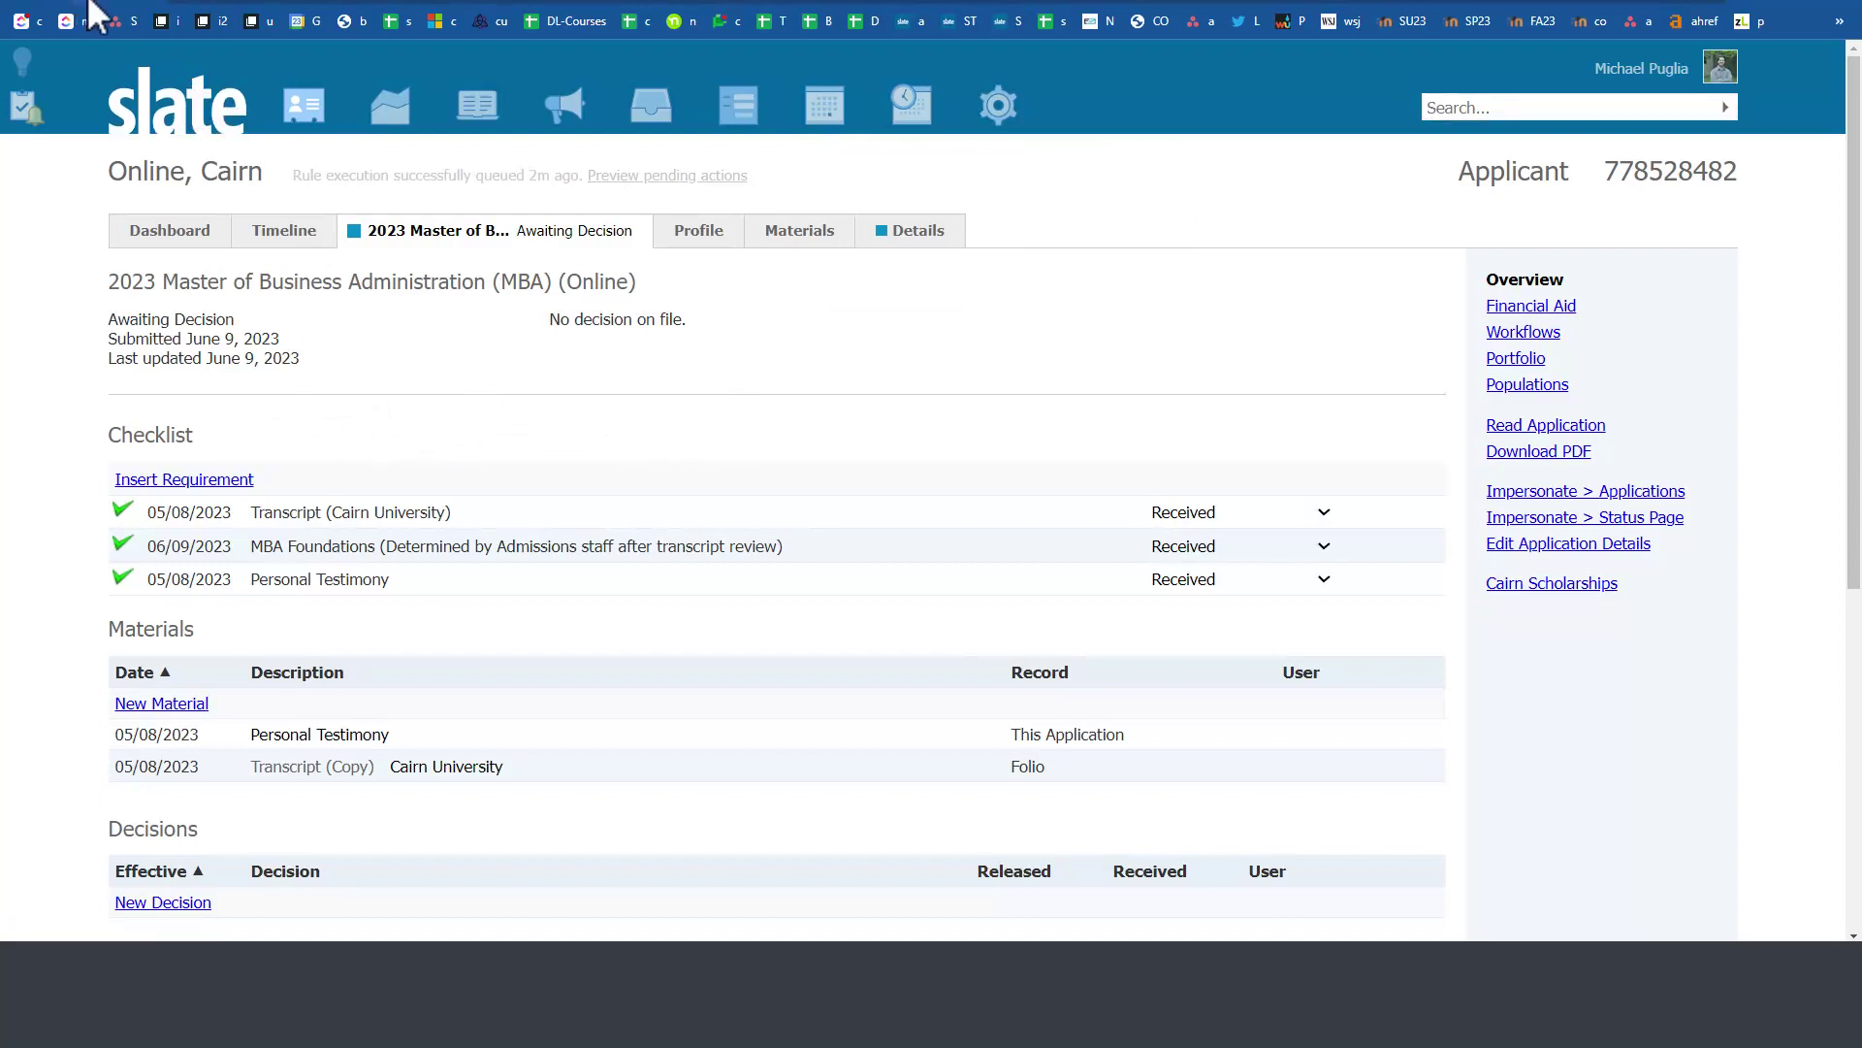
# Step: Open the submitted Application Review Form by Counselor on the MBA application, examine its submission times, recommendation, conditions and comments, and close it
pyautogui.scroll(-3, 495, 504)
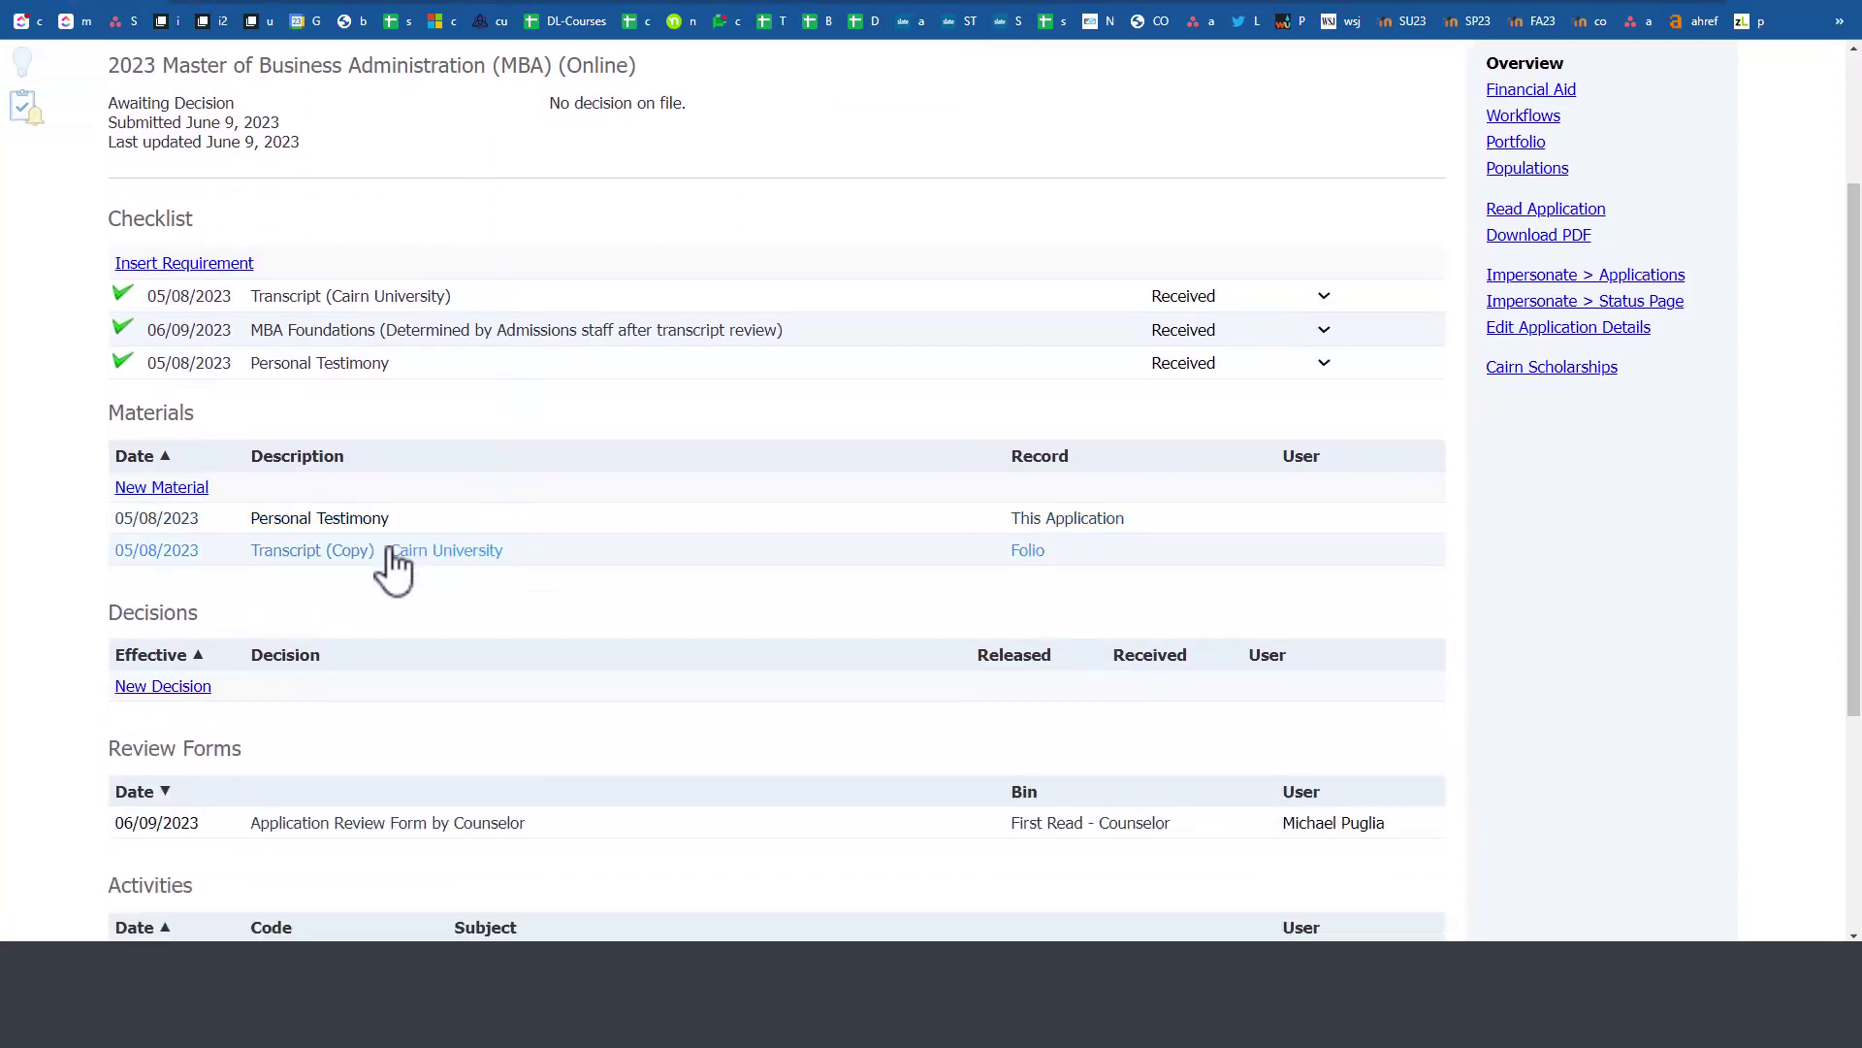
pyautogui.scroll(3, 441, 577)
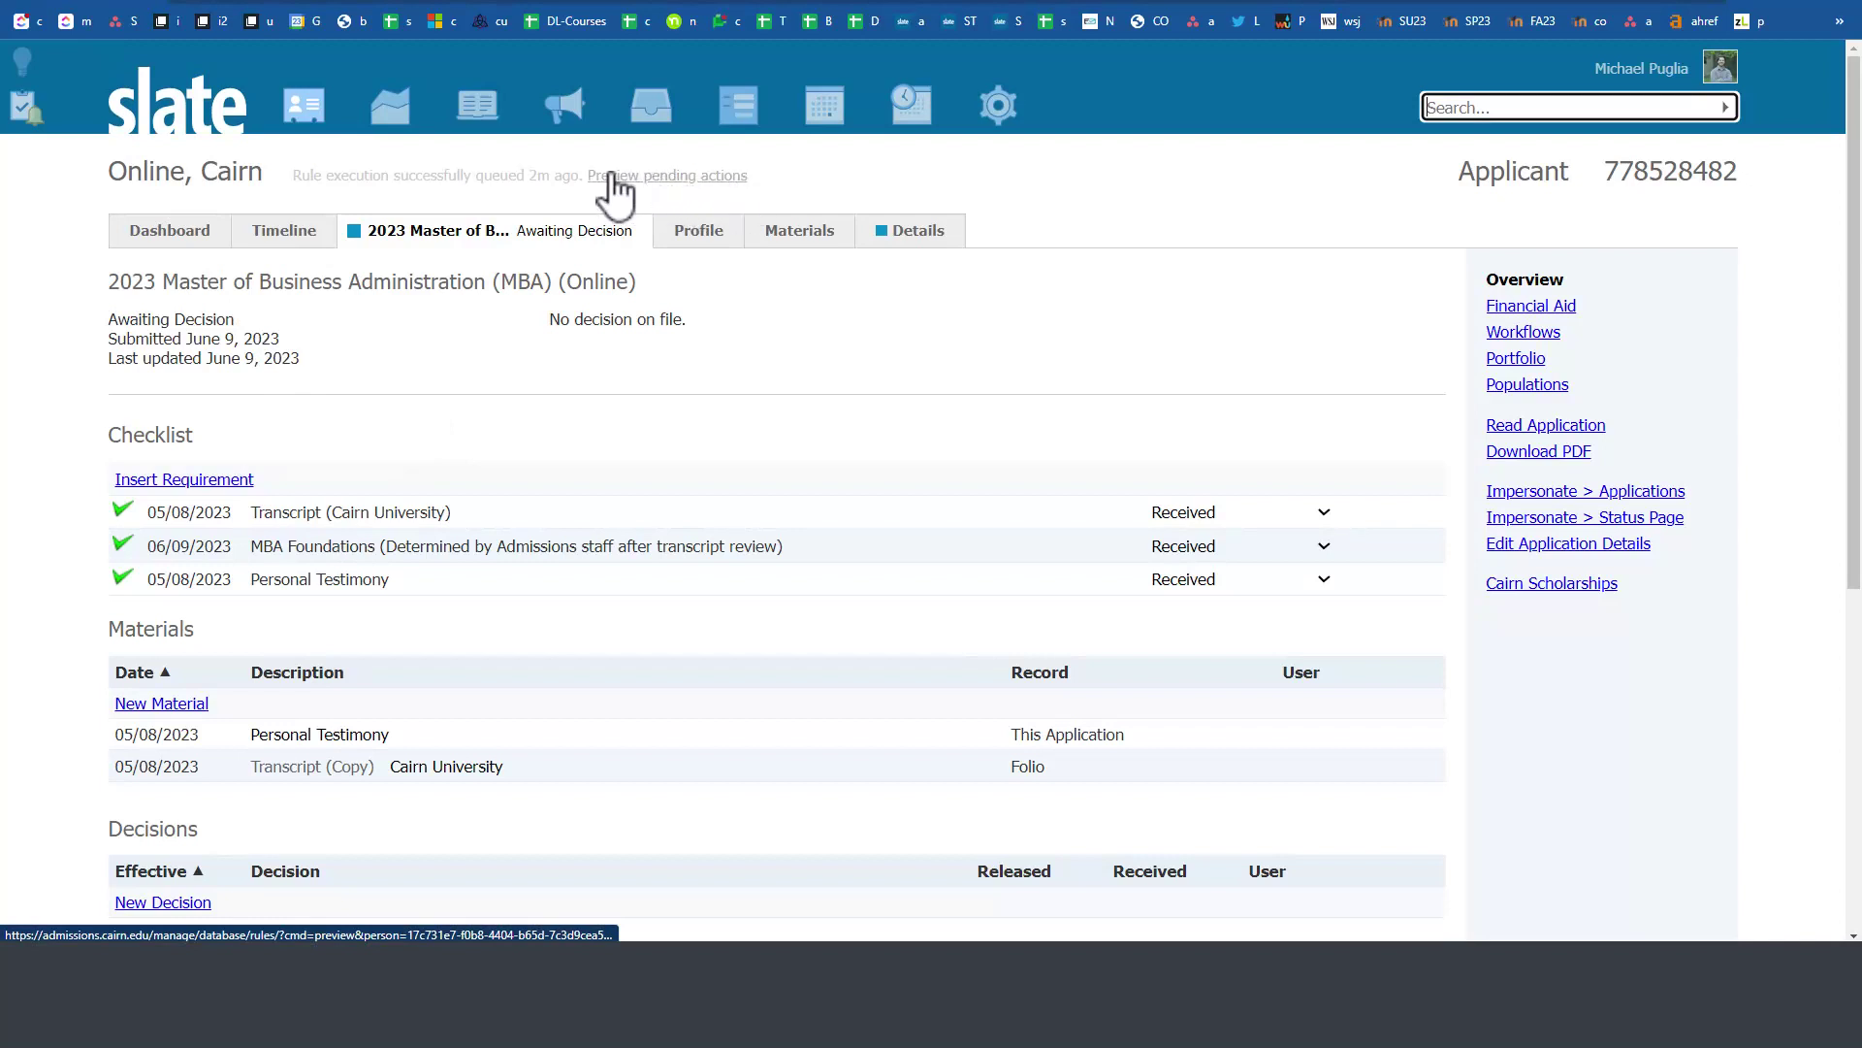
pyautogui.scroll(-2, 330, 689)
pyautogui.scroll(-1, 289, 726)
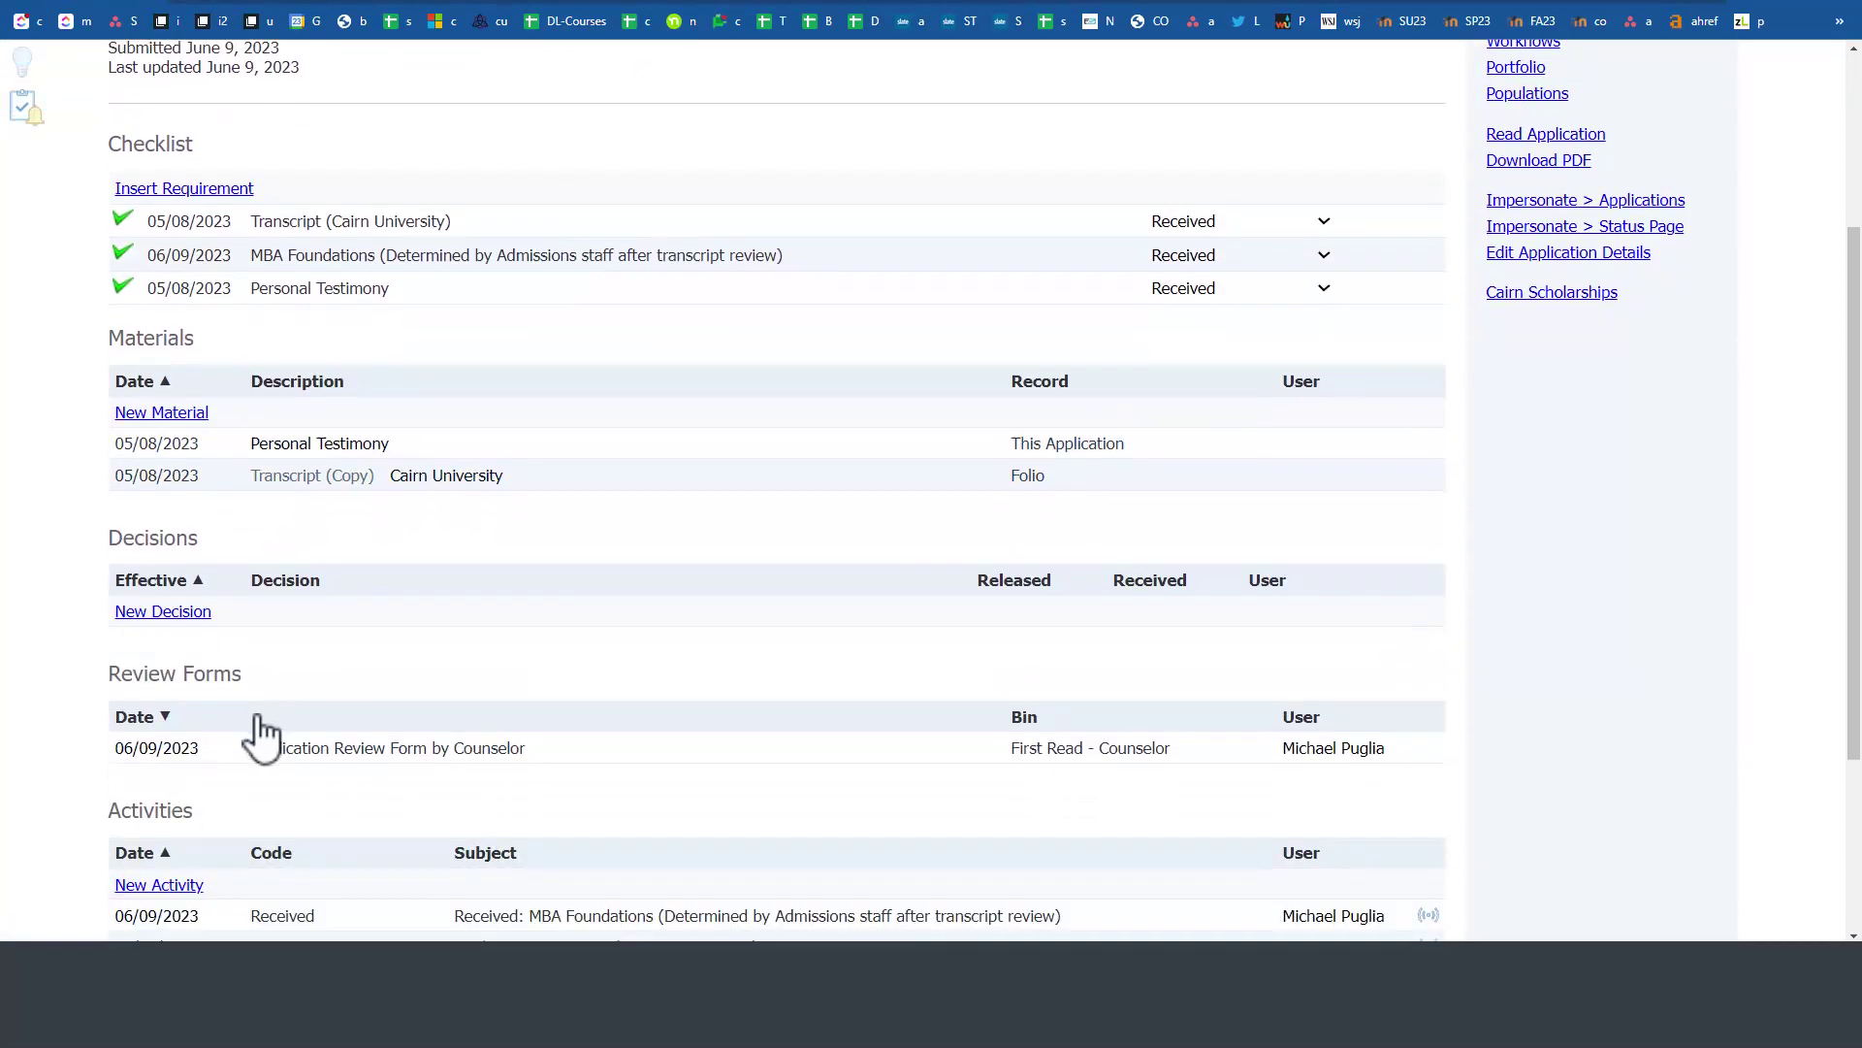
pyautogui.click(400, 750)
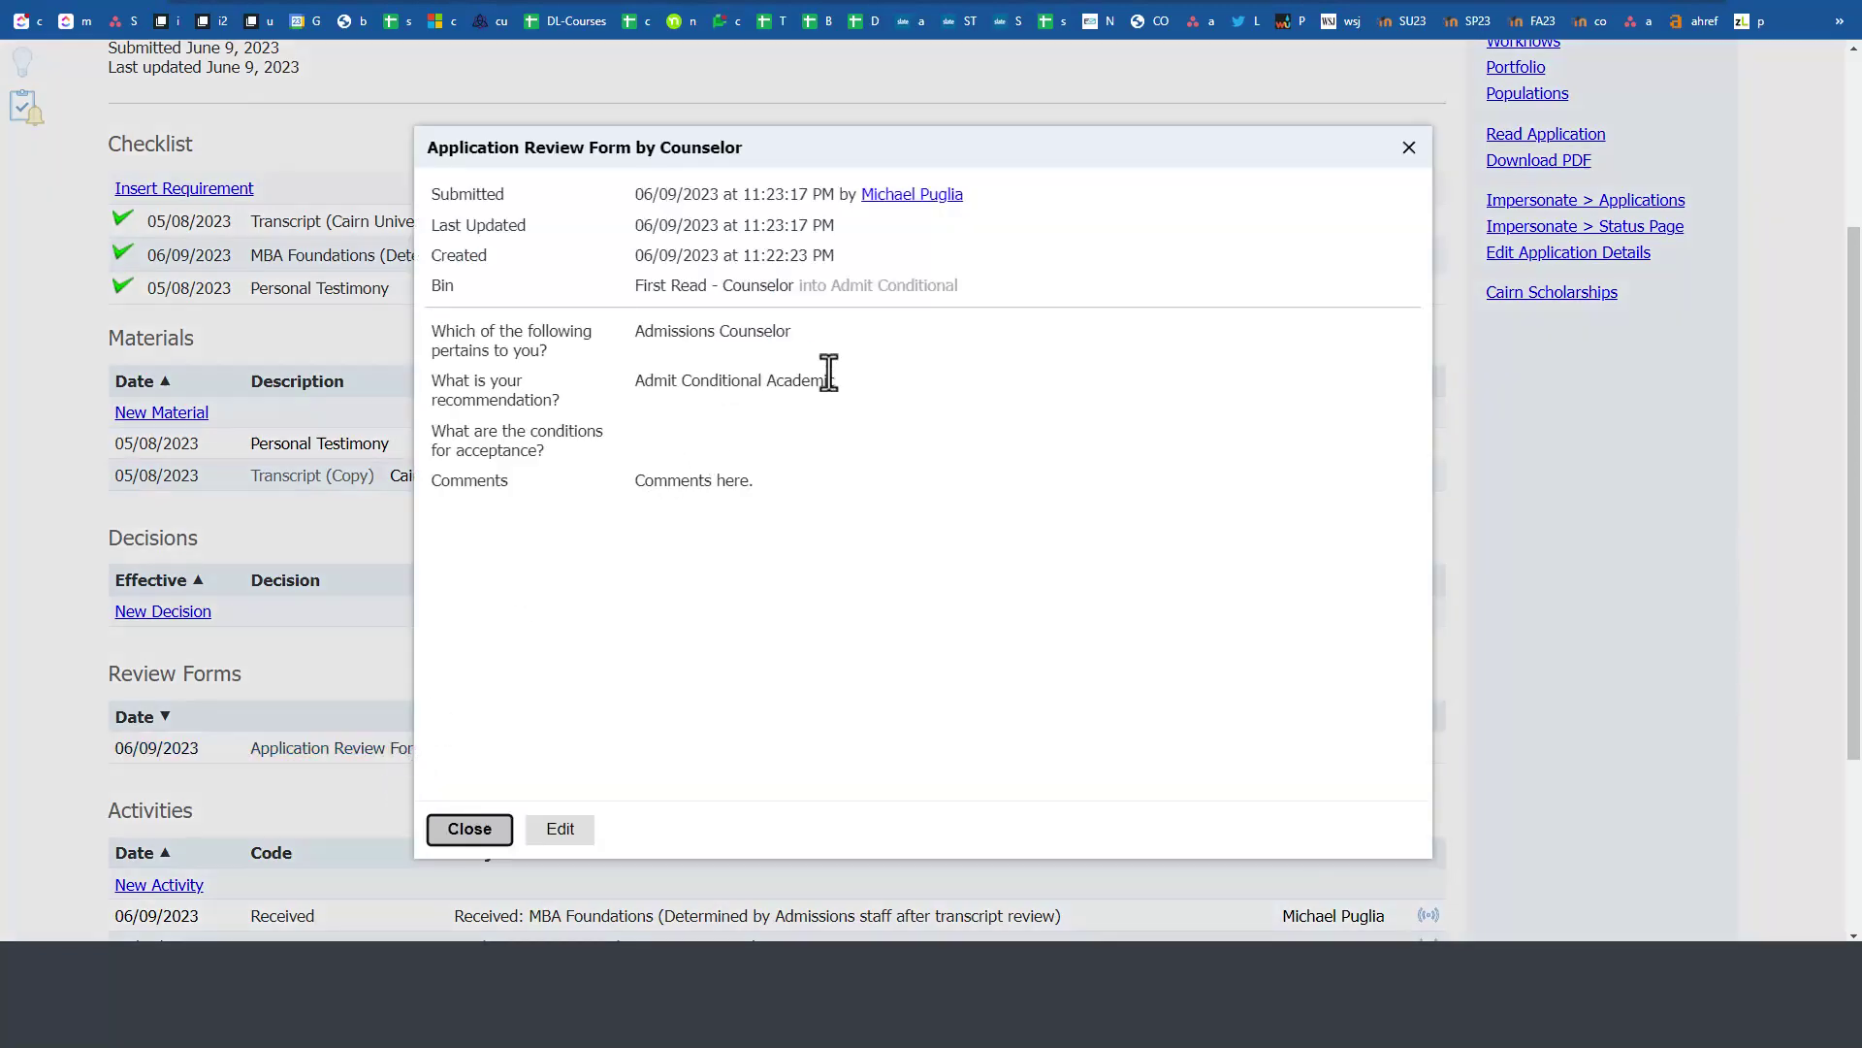
pyautogui.moveTo(838, 380); pyautogui.dragTo(644, 334)
pyautogui.click(624, 340)
pyautogui.moveTo(862, 264); pyautogui.dragTo(653, 221)
pyautogui.click(1013, 247)
pyautogui.moveTo(790, 486); pyautogui.dragTo(475, 409)
pyautogui.click(594, 366)
pyautogui.click(469, 829)
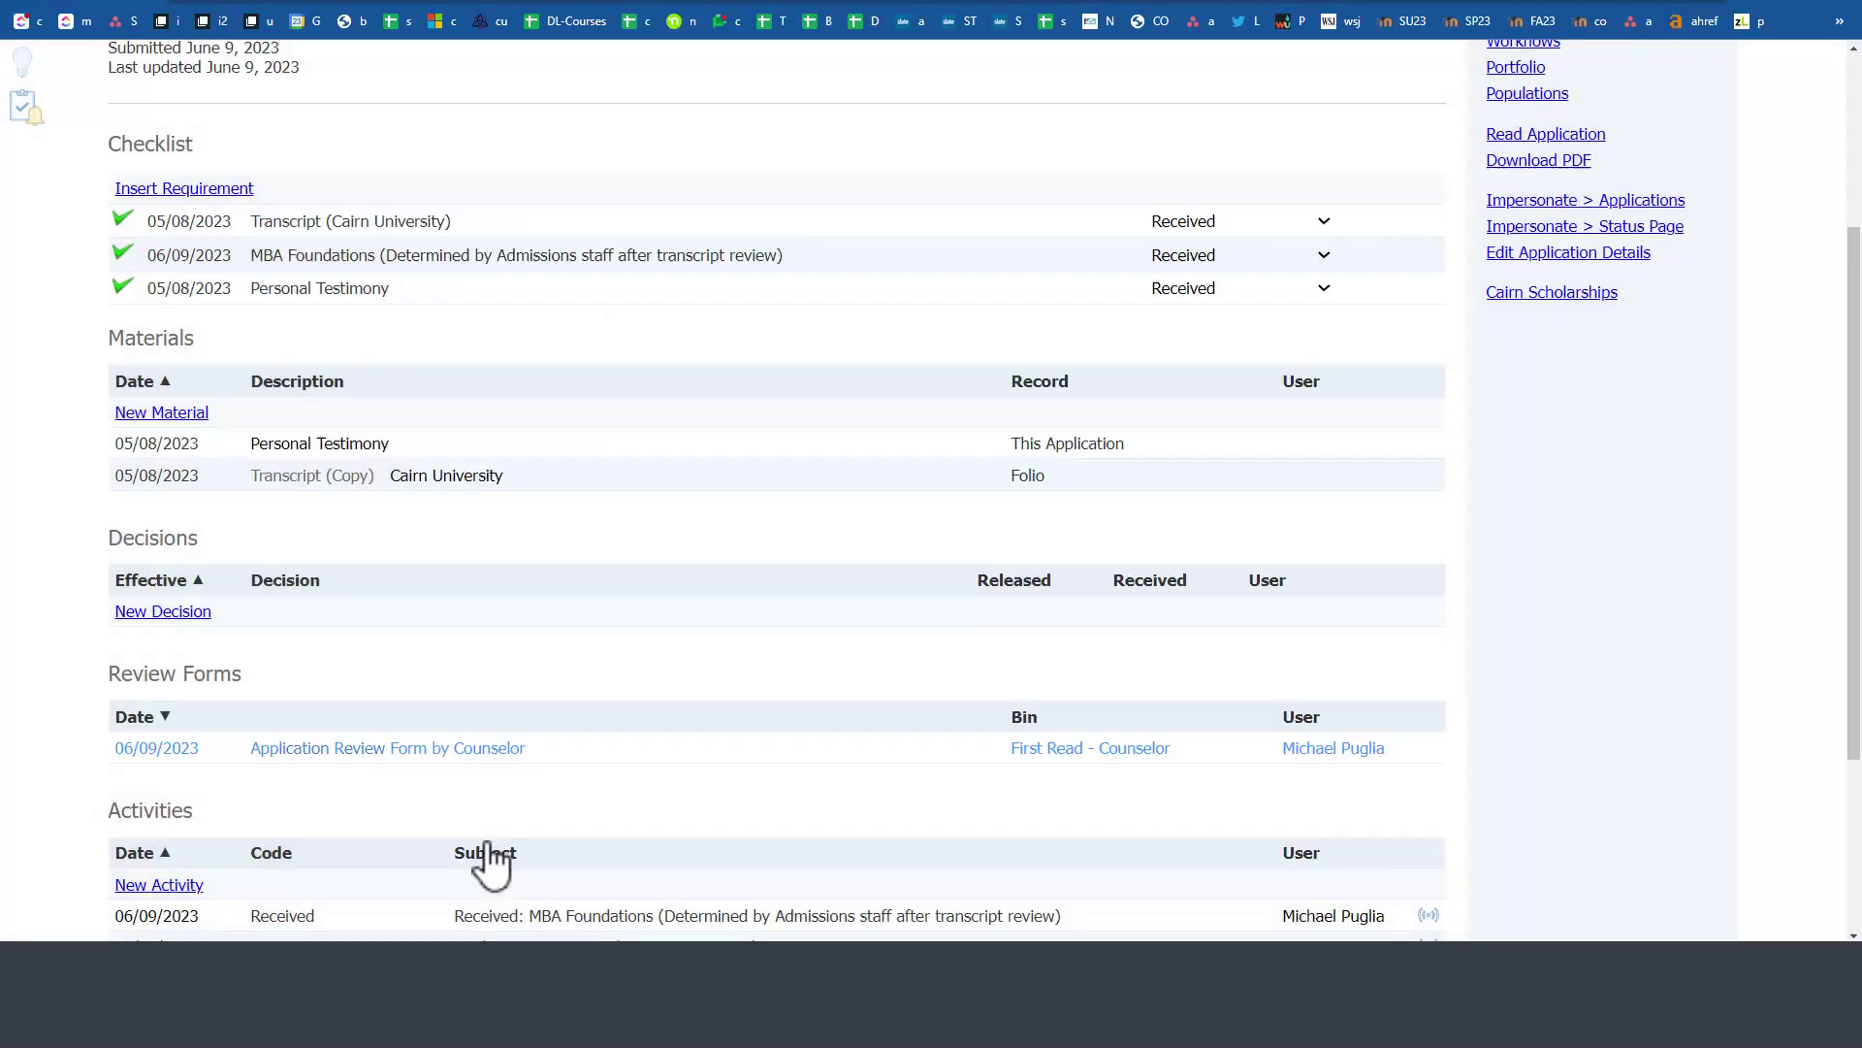